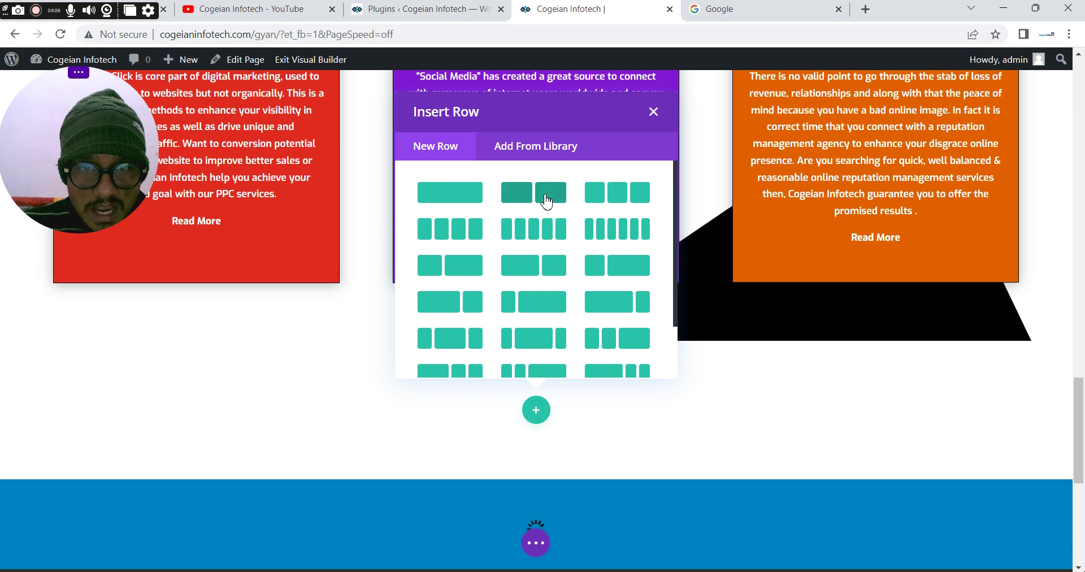
Add a two-column row below the service cards at 90% width and 90% max width, centre-aligned
click(546, 199)
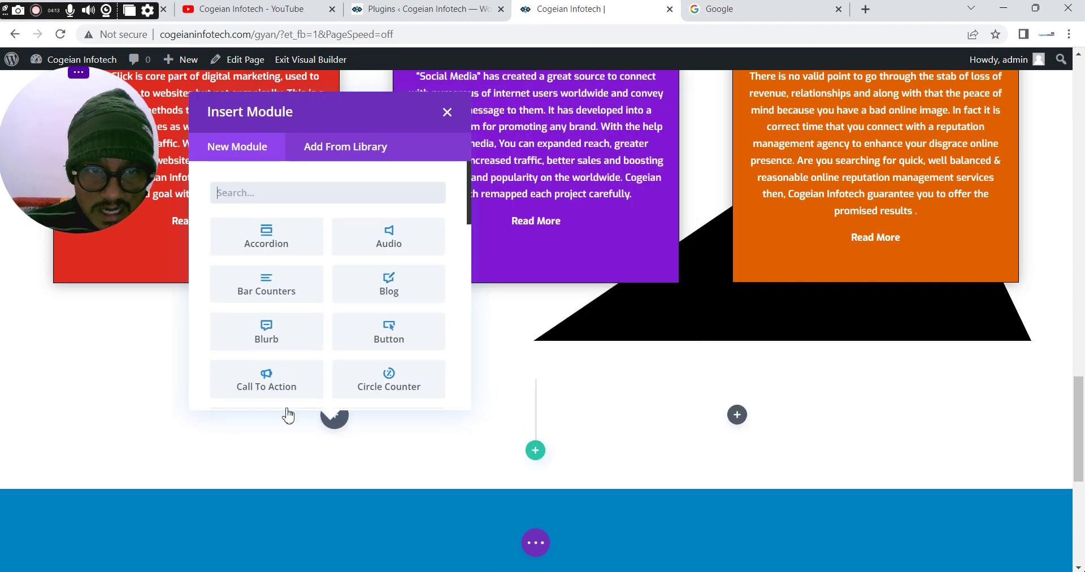
click(54, 390)
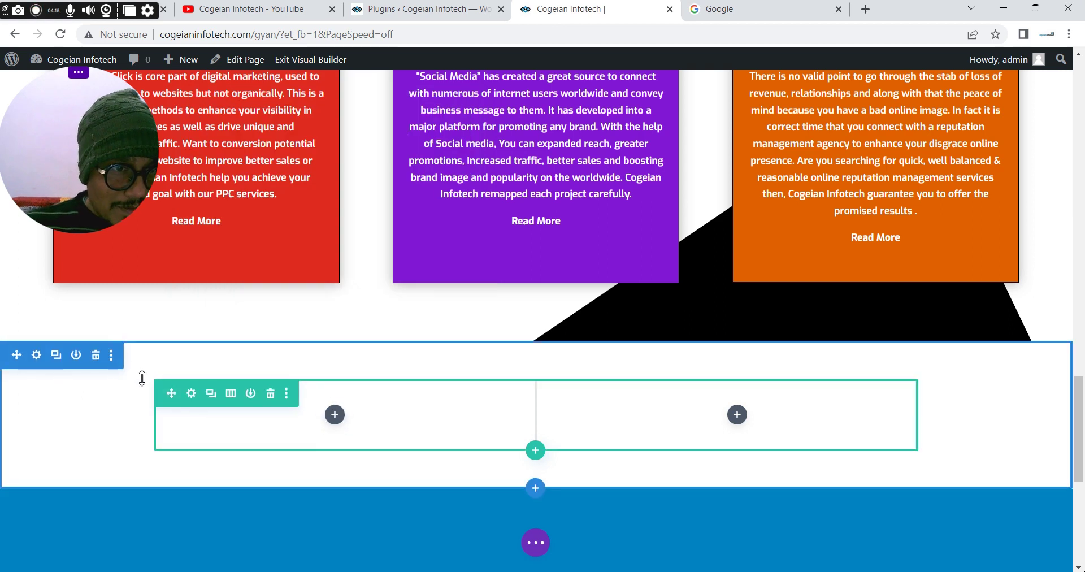
click(192, 396)
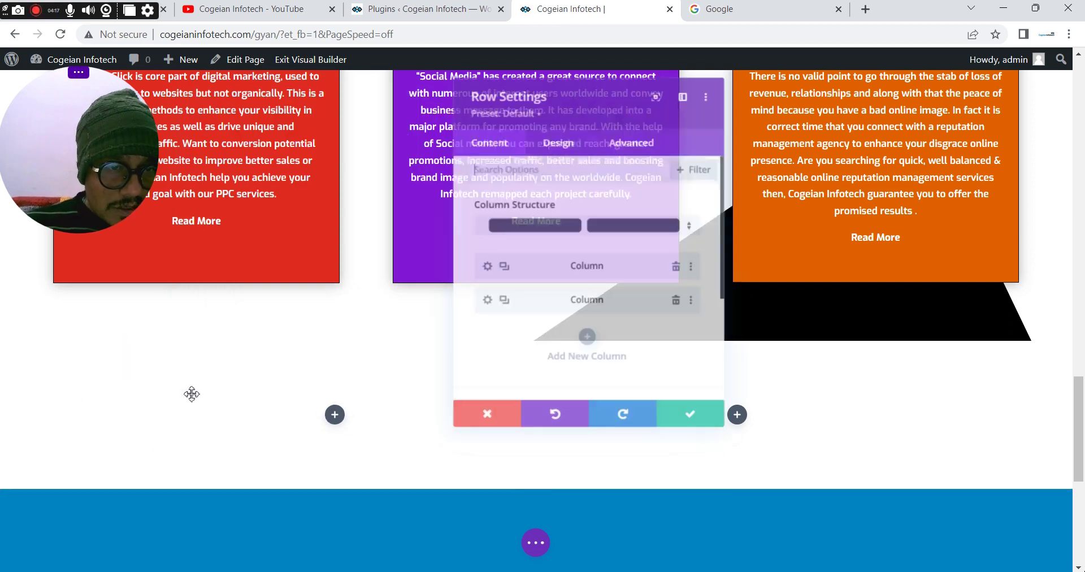
click(565, 145)
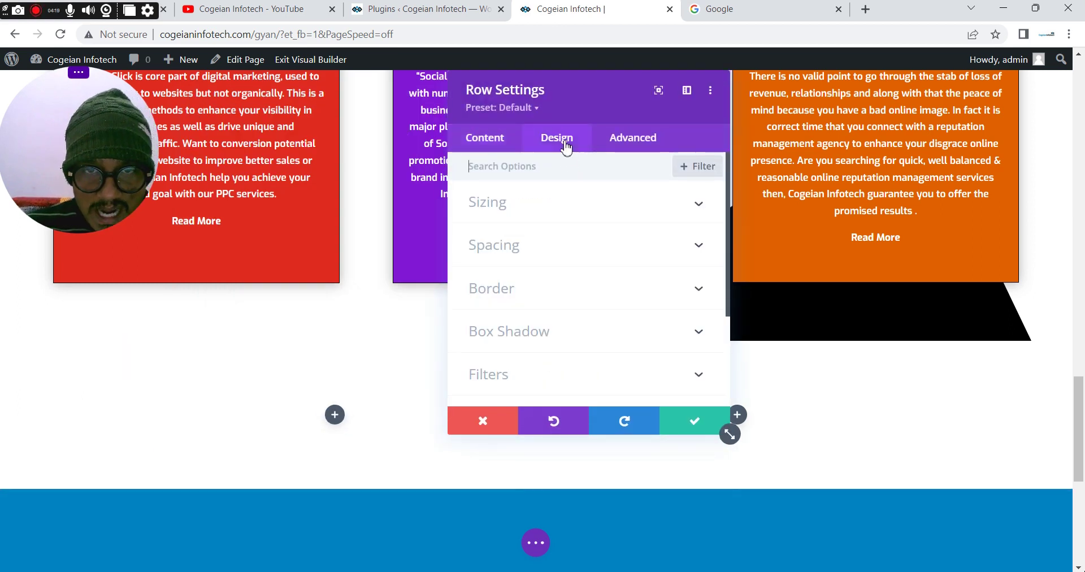
click(506, 214)
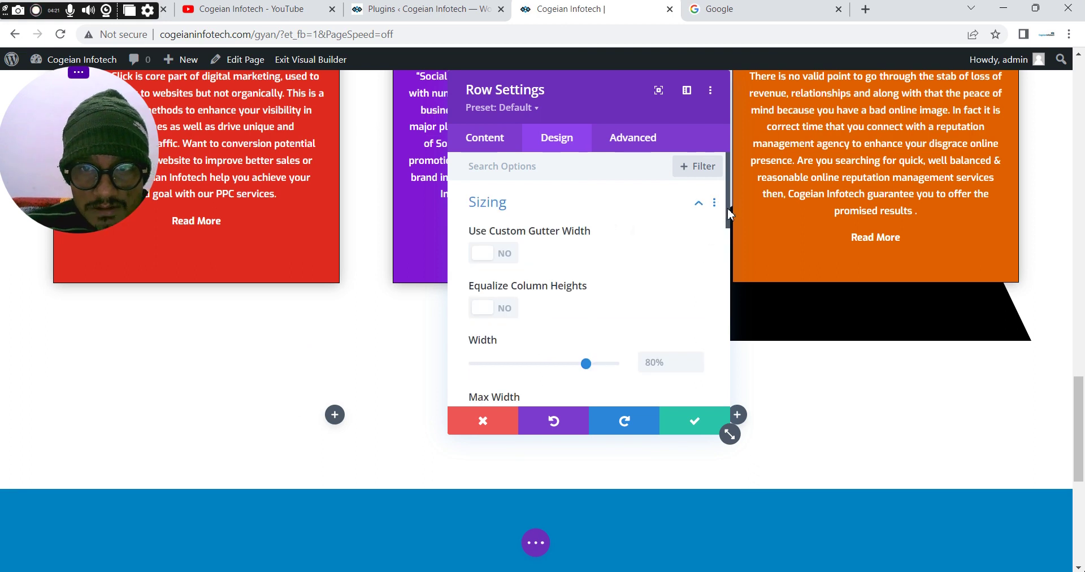
scroll(731, 213, down, 3)
click(669, 235)
key(ctrl+a)
text(90)
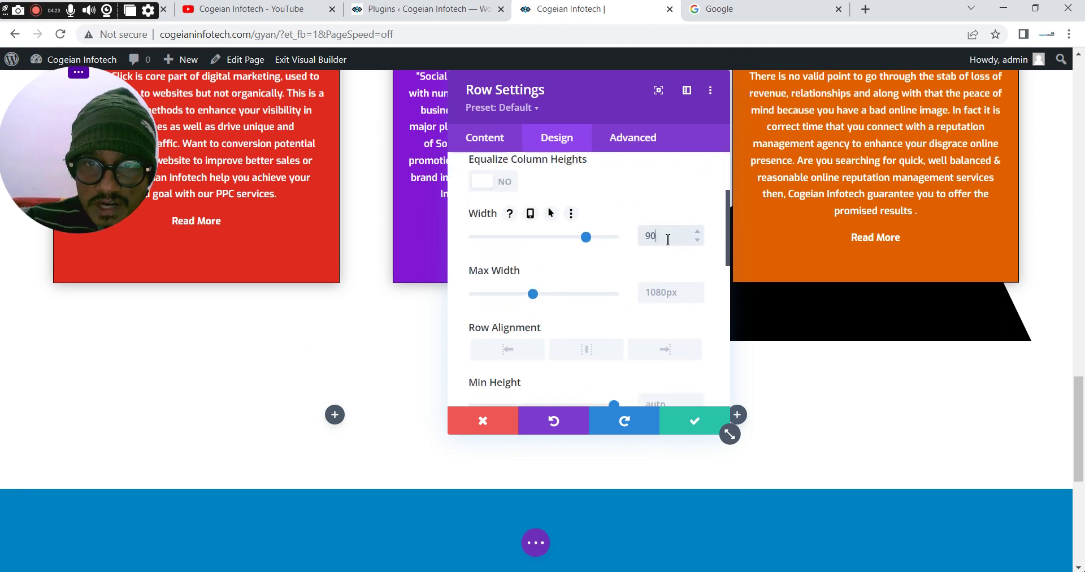
click(656, 298)
text(90%)
click(587, 352)
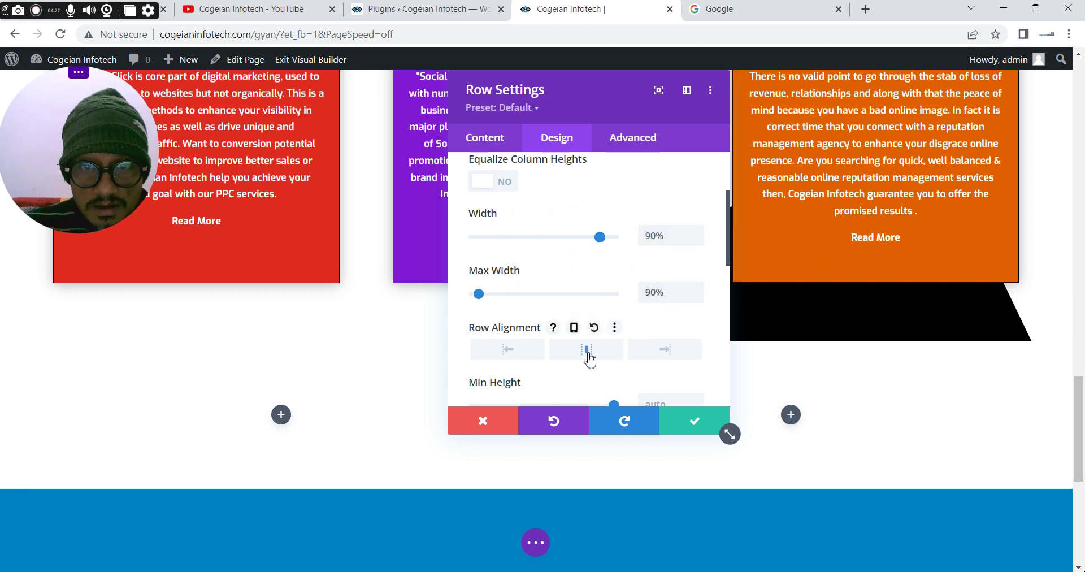
click(678, 435)
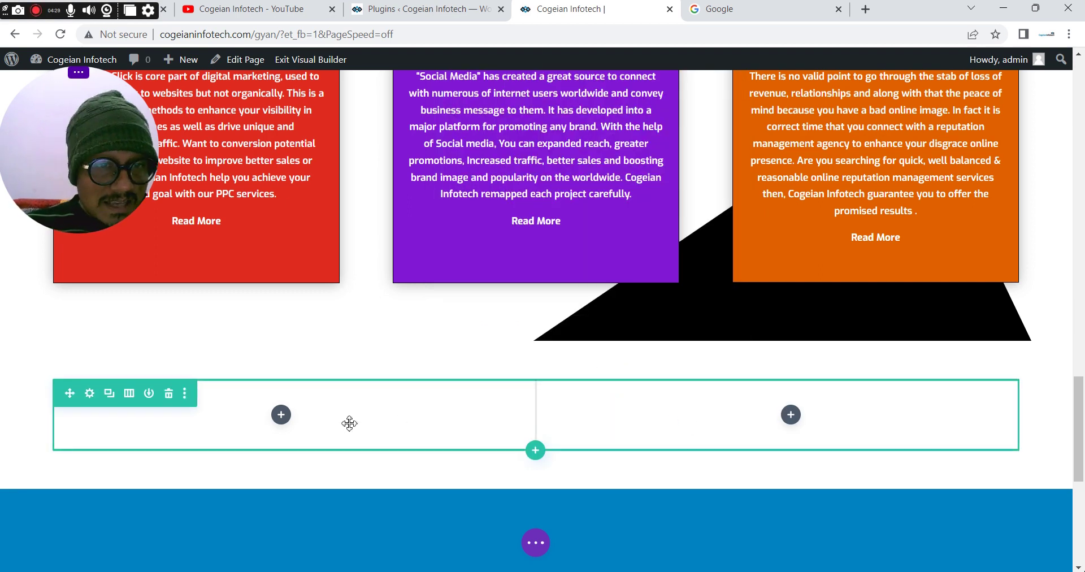
Insert a Slider module into the new row's left column, found by searching 'sli'
click(281, 415)
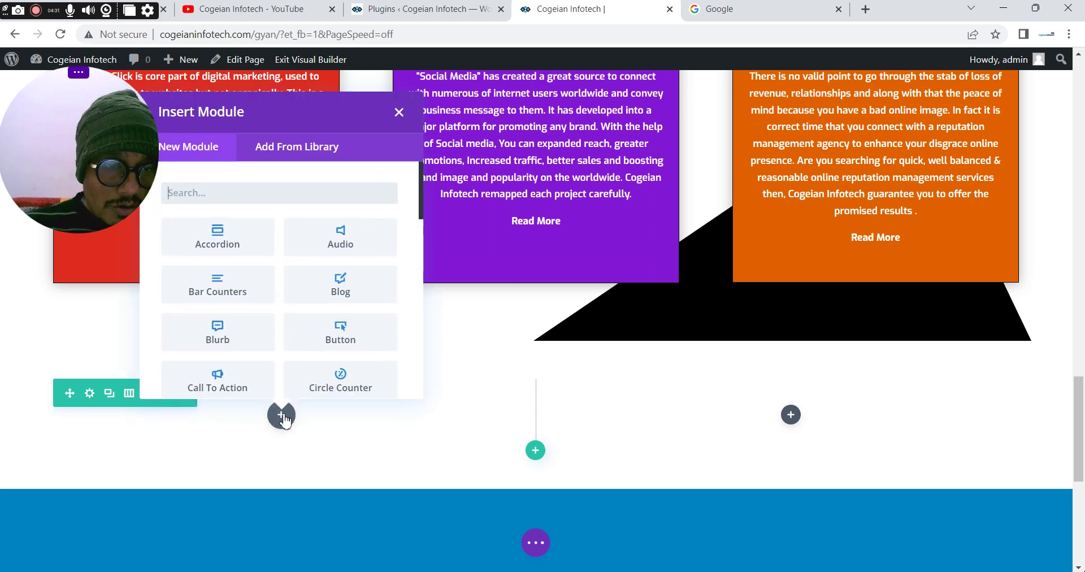
click(224, 192)
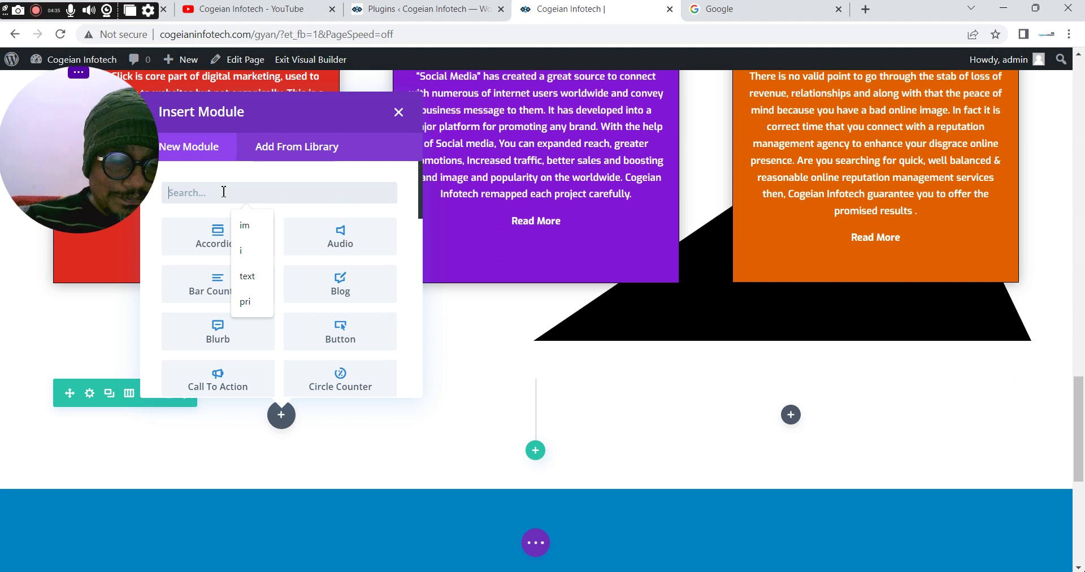
text(sli)
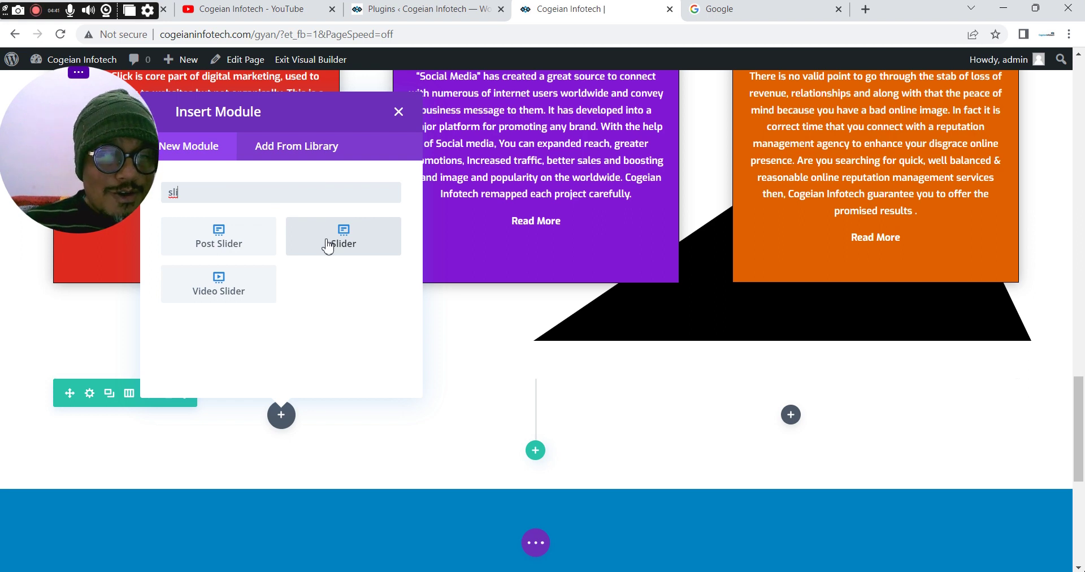
click(329, 240)
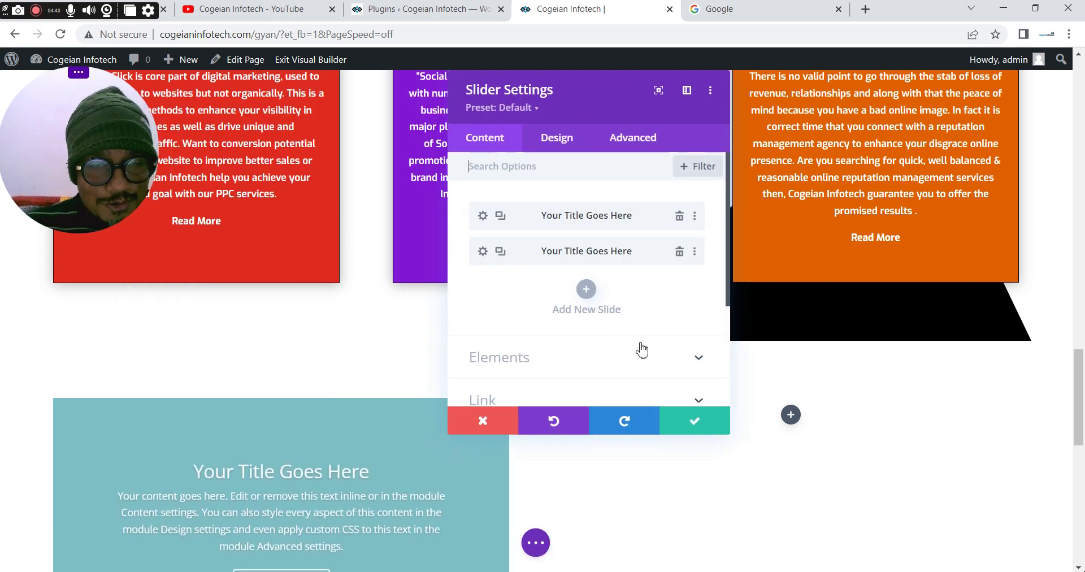
Delete the slider's second slide, leaving a single default slide
click(680, 252)
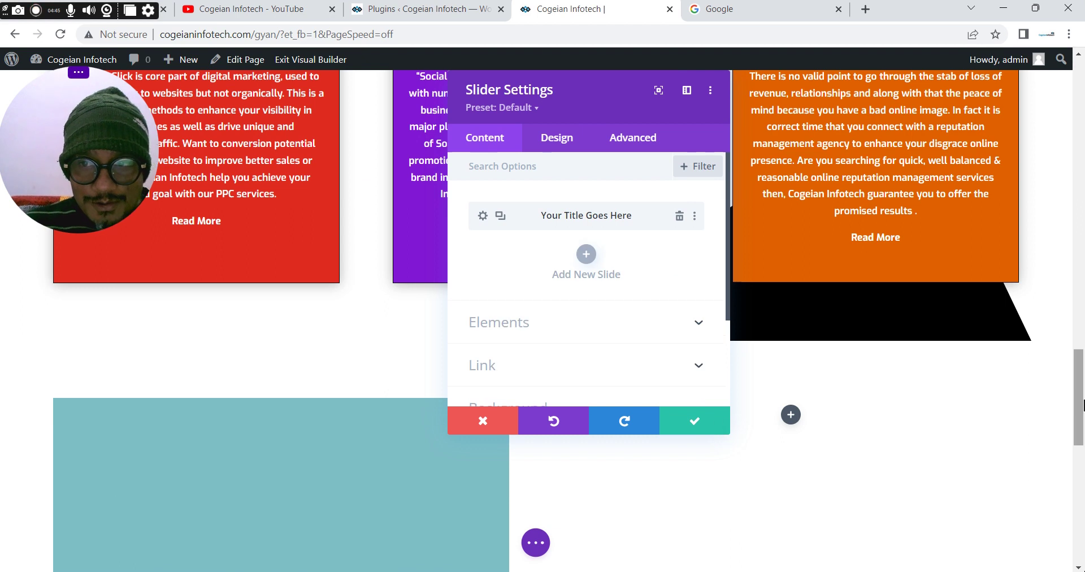
scroll(1083, 446, down, 5)
scroll(1083, 446, up, 2)
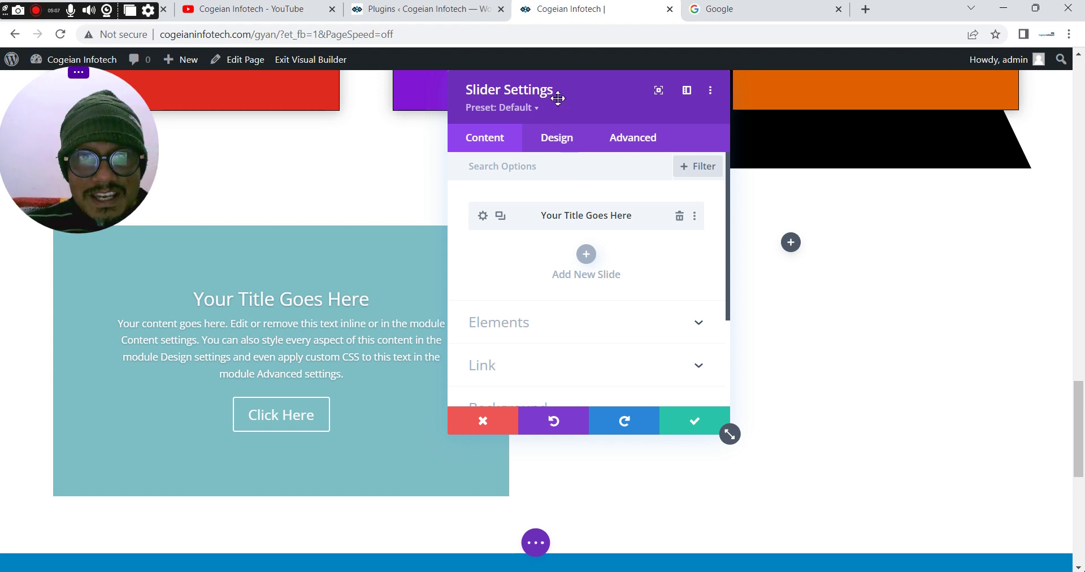
drag(557, 96, 679, 93)
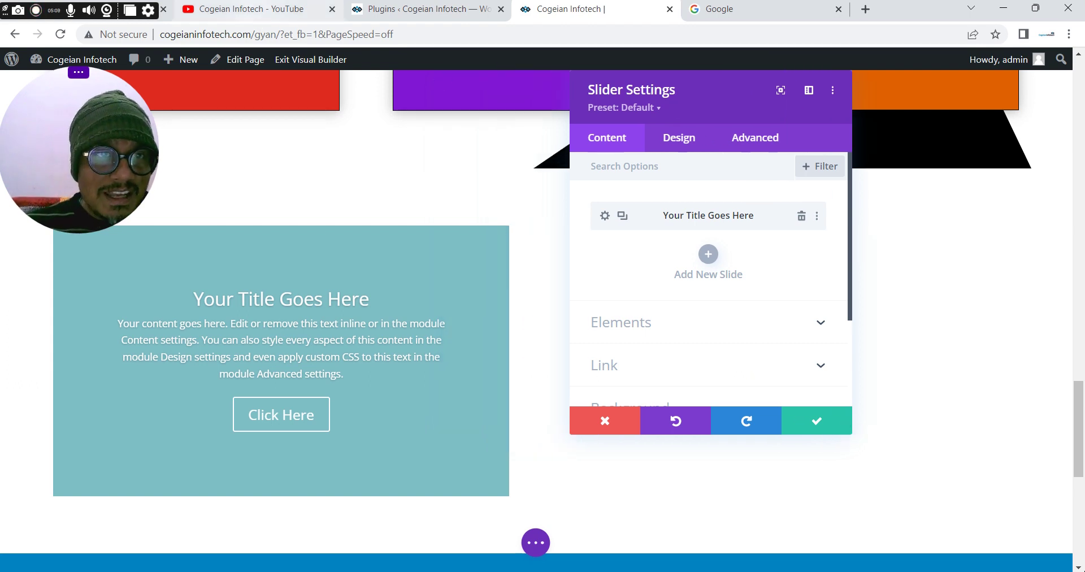
click(258, 12)
click(259, 9)
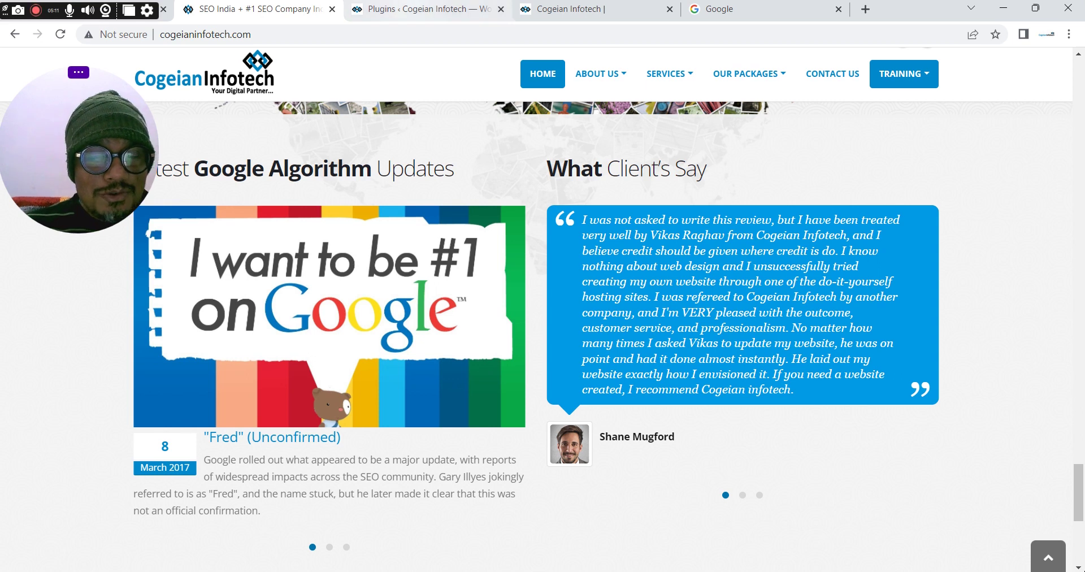
click(571, 9)
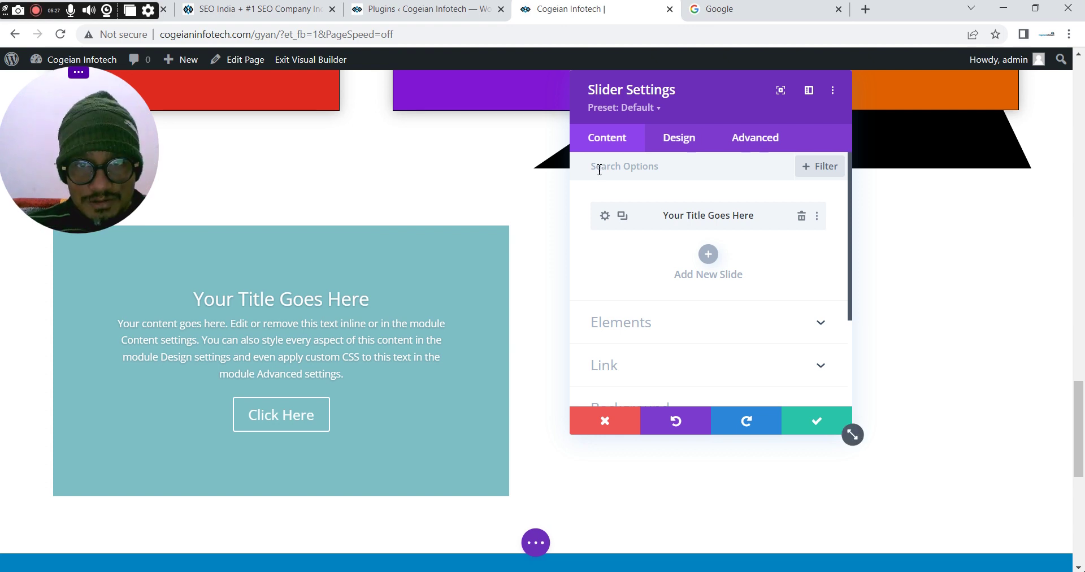
Open the slide's settings and copy the first testimonial author's name from the homepage source
click(605, 217)
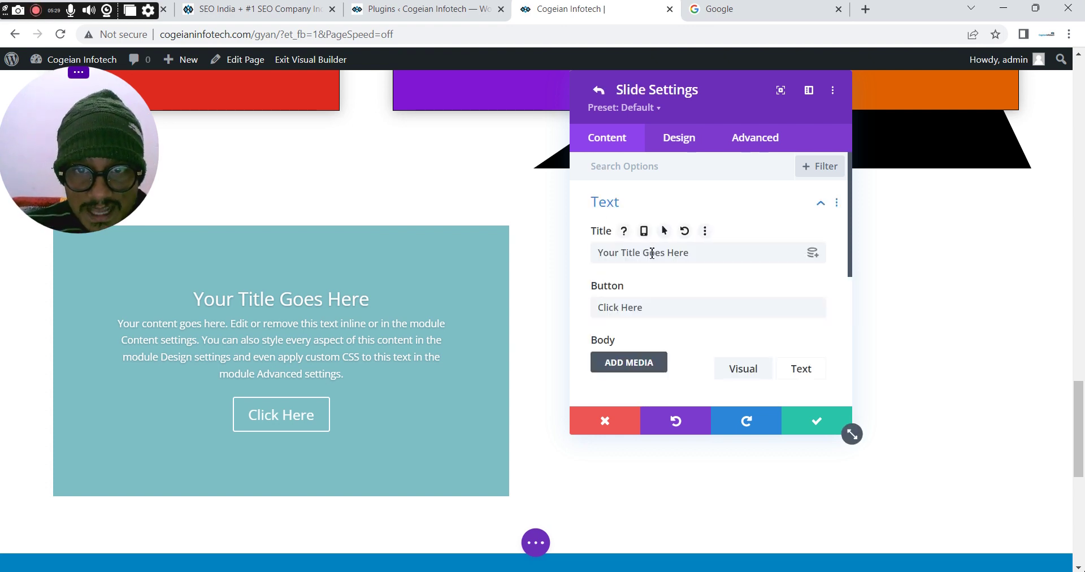
click(429, 9)
key(ctrl+shift+Tab)
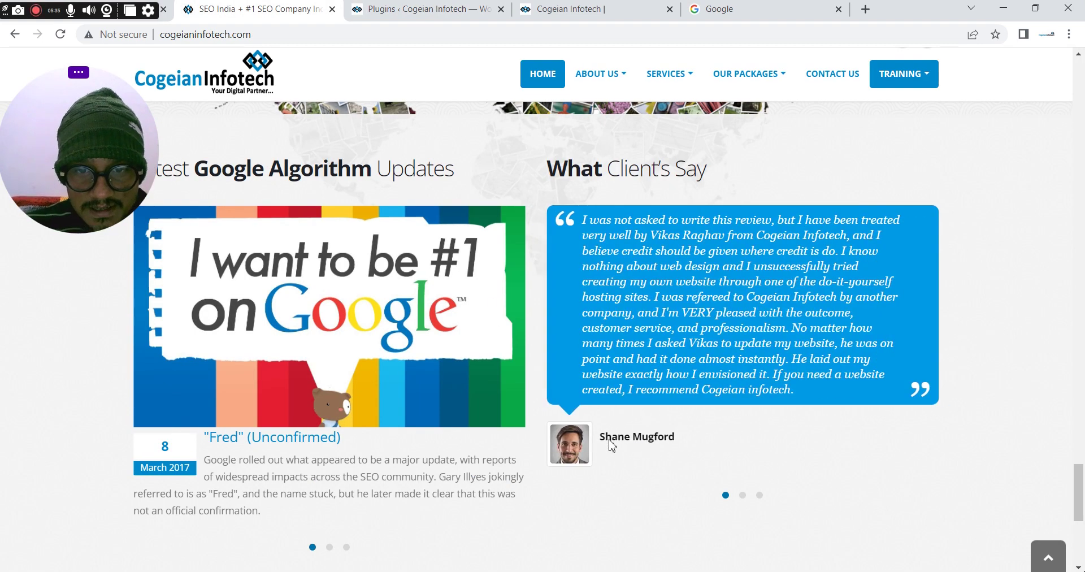
key(ctrl+u)
drag(1083, 84, 1083, 489)
drag(384, 229, 451, 230)
key(ctrl+c)
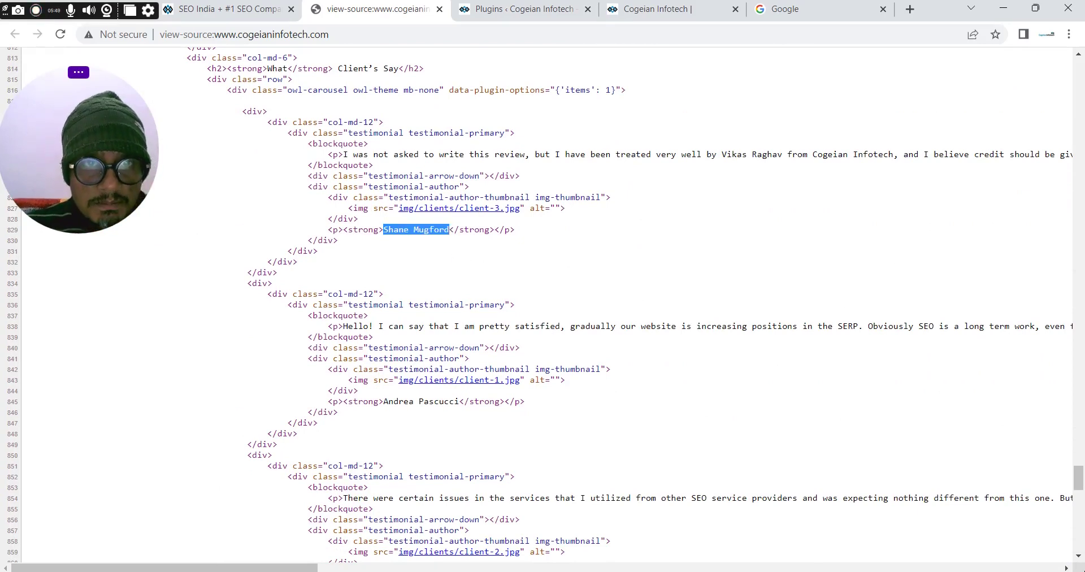
drag(667, 9, 526, 9)
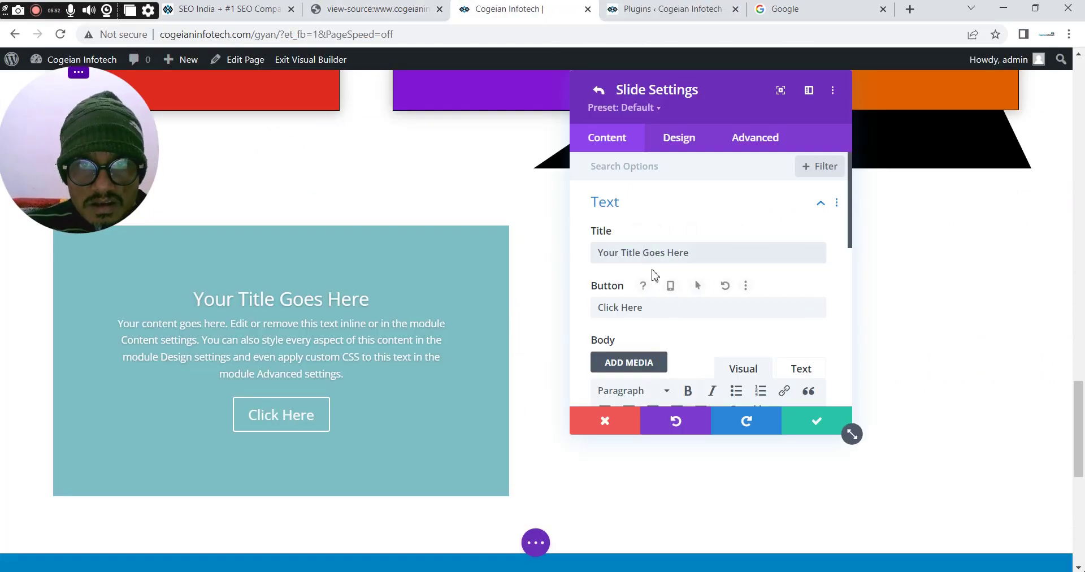
Paste the author's name as the slide title and add the surname to the spelling dictionary
triple_click(648, 262)
key(ctrl+v)
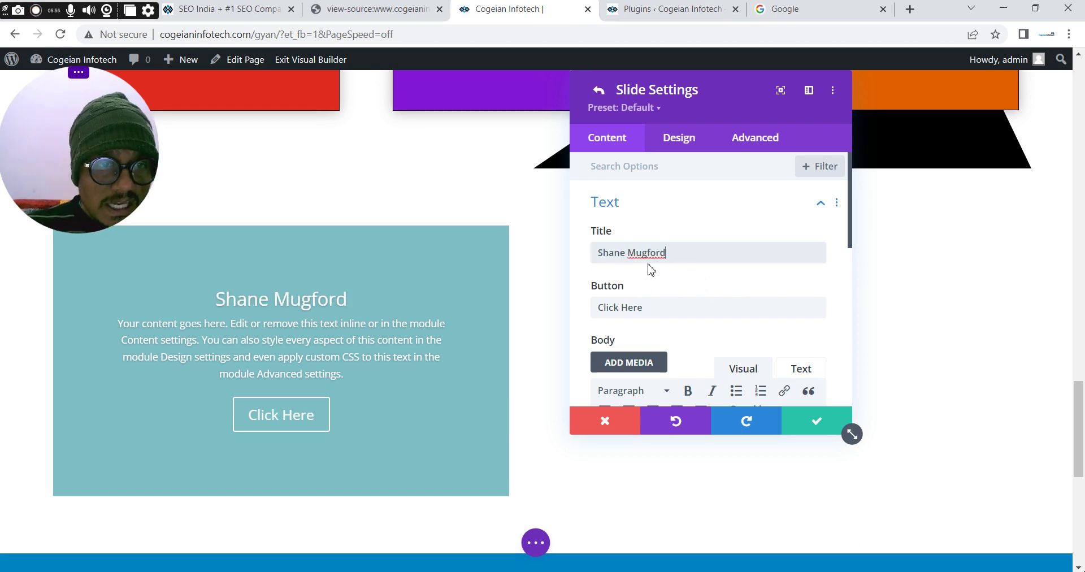
double_click(650, 252)
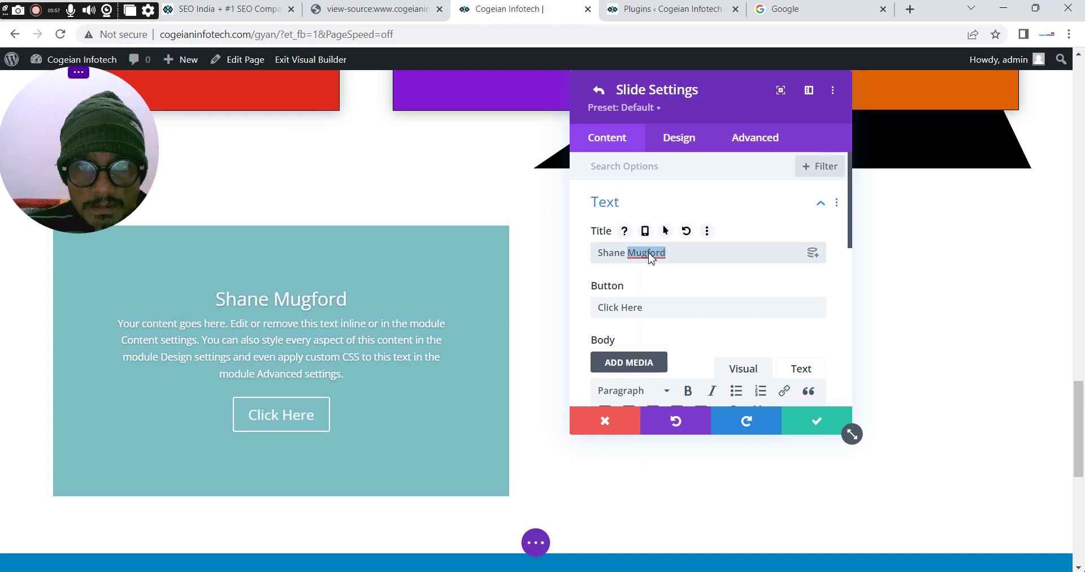
right_click(650, 253)
click(680, 325)
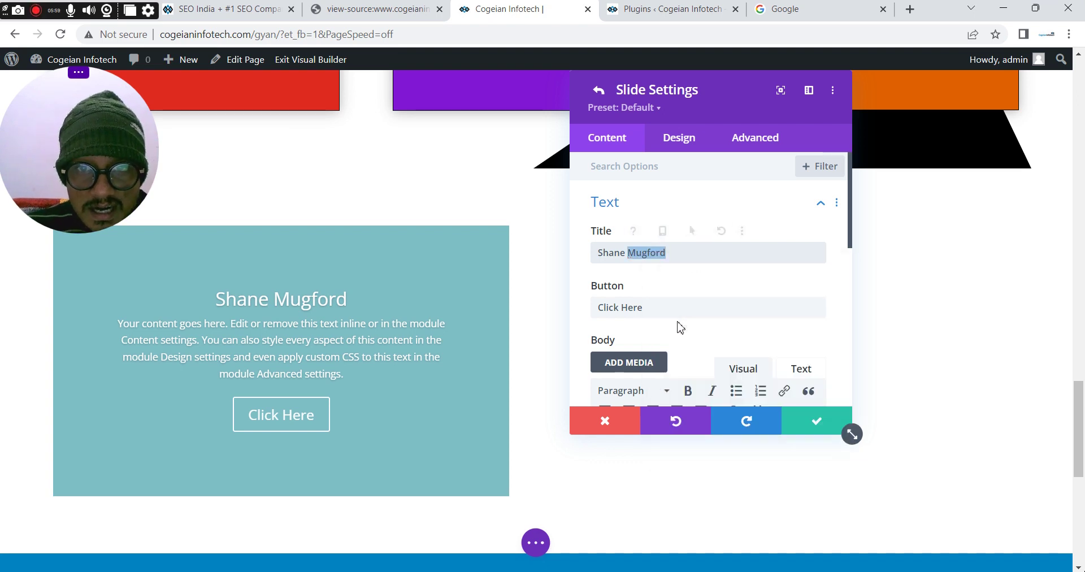
Clear the slide title and make the button label the author's name prefixed with '-'
drag(660, 311, 582, 309)
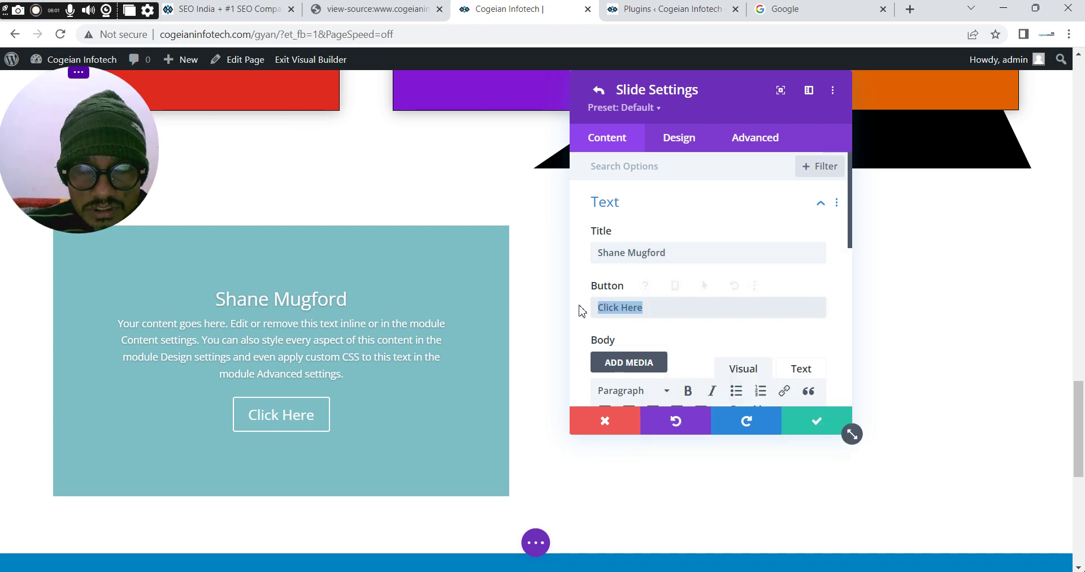
click(659, 252)
key(ctrl+a)
key(ctrl+c)
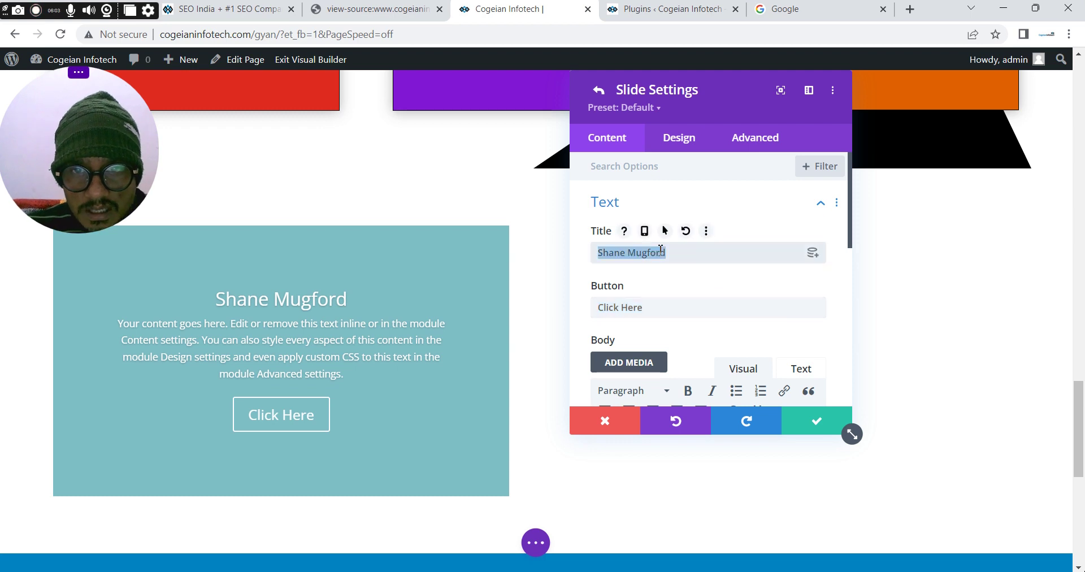
key(BackSpace)
click(652, 307)
key(ctrl+a)
key(ctrl+v)
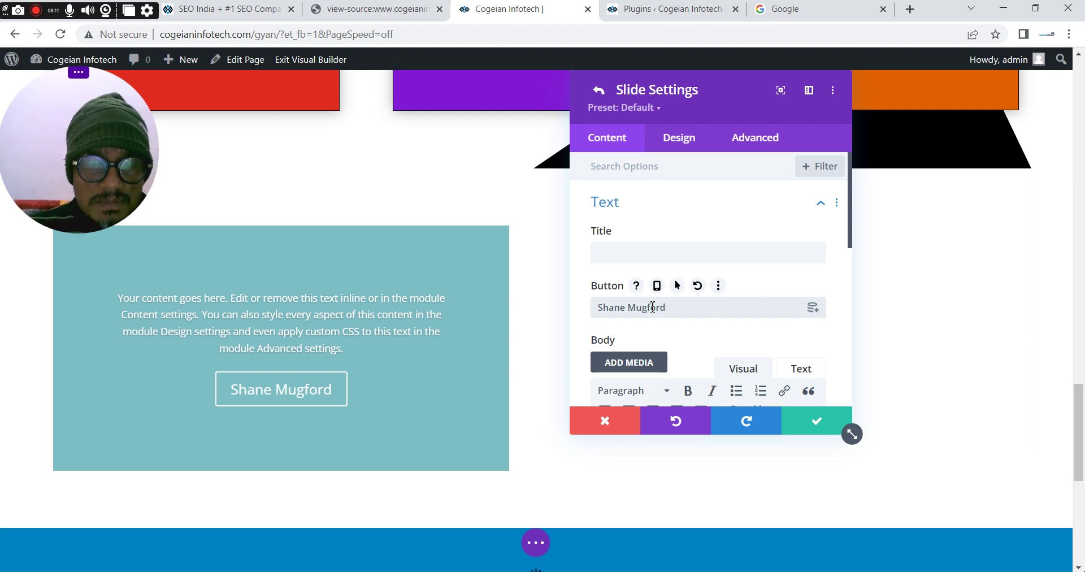
click(600, 308)
text(-)
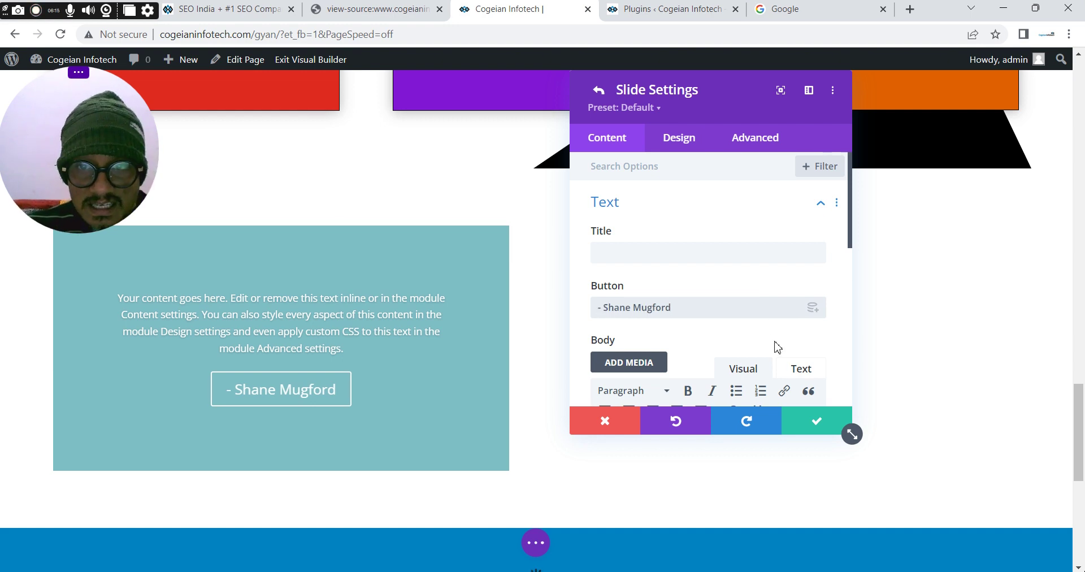
Switch the body editor to Text mode and select the review paragraph in the homepage source
click(800, 369)
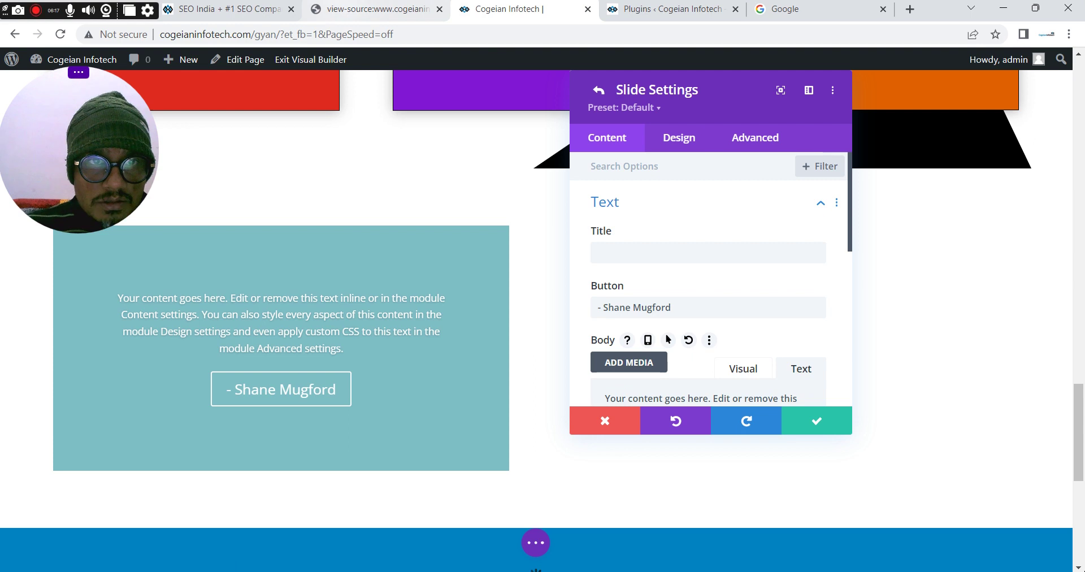
key(ctrl+shift+Tab)
drag(346, 156, 1054, 156)
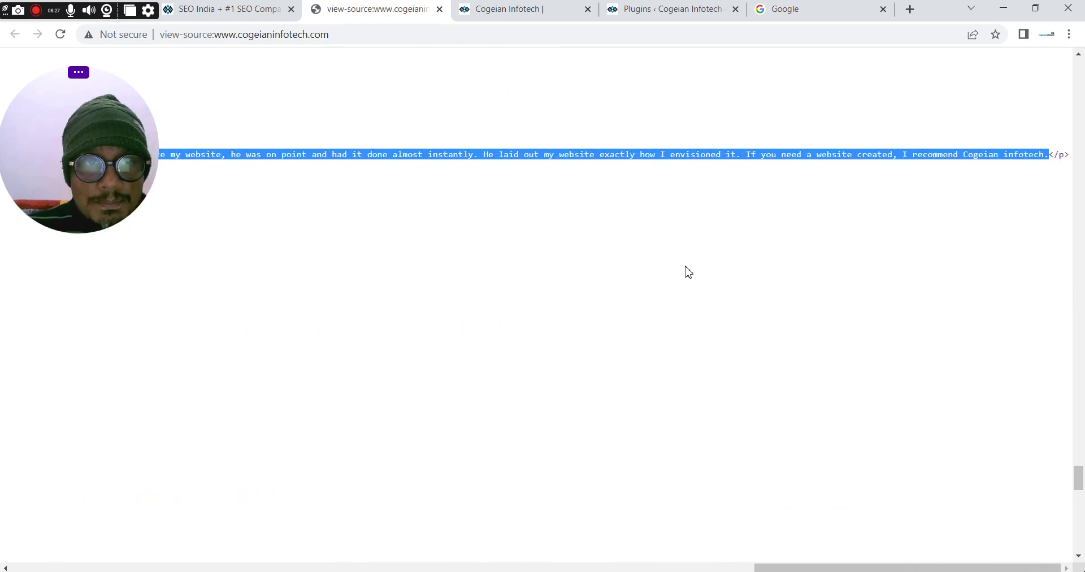
Replace the slide's placeholder body with the pasted client review, then compare against the live site
click(508, 9)
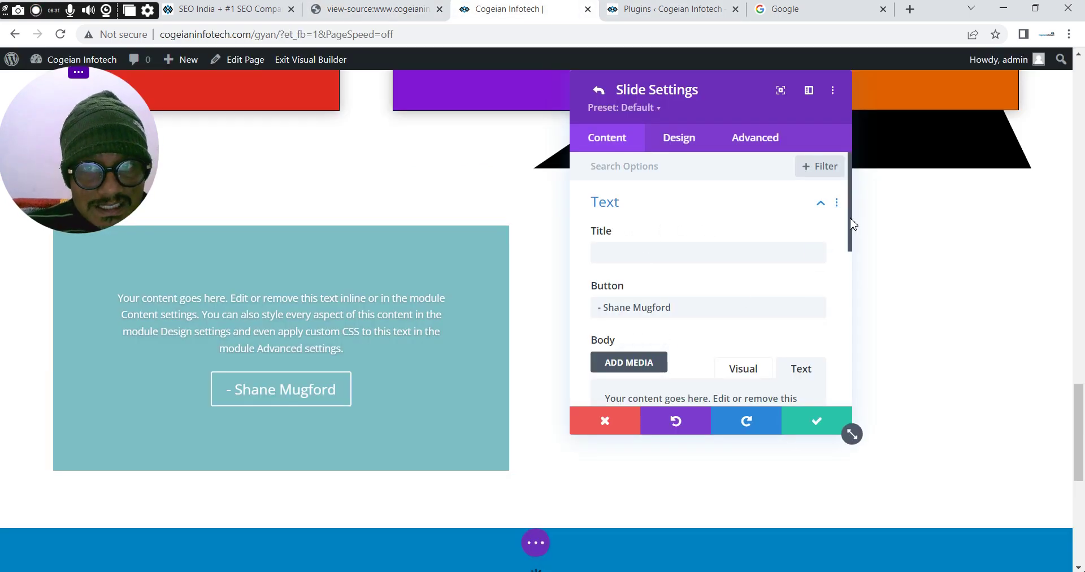
drag(853, 232, 851, 260)
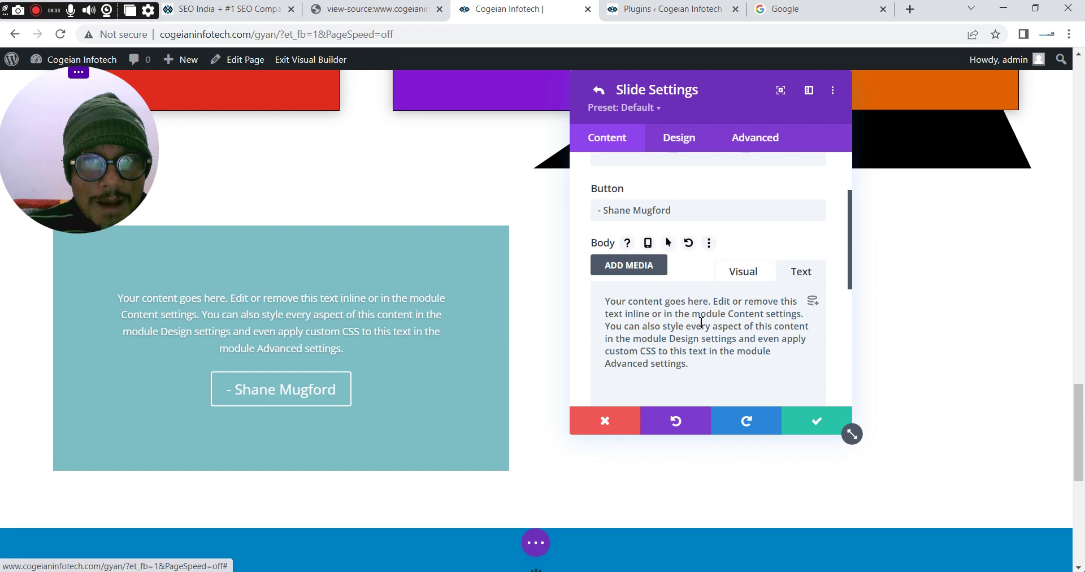
key(ctrl+a)
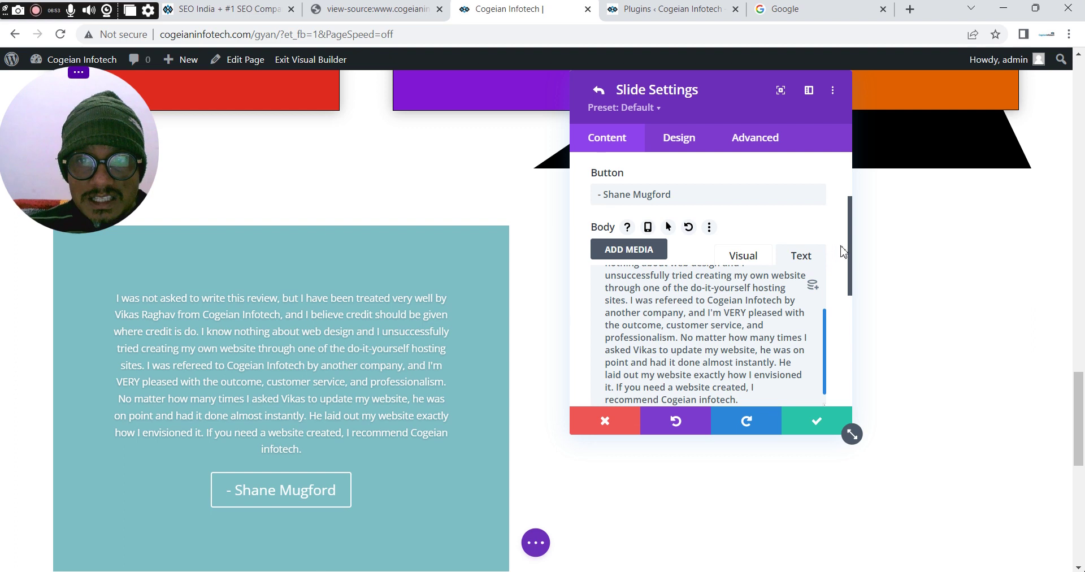
key(ctrl+1)
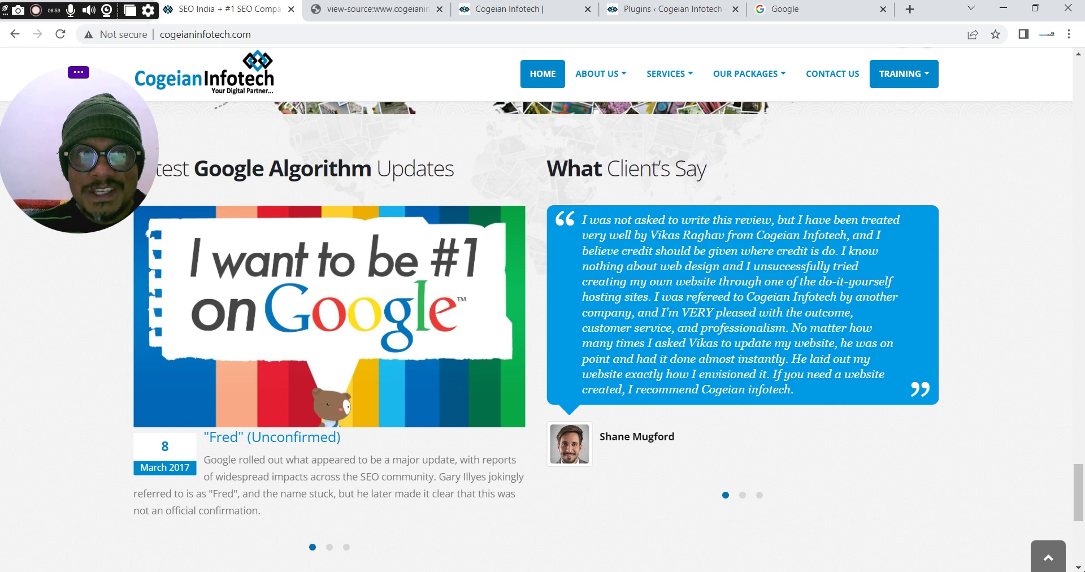
click(502, 9)
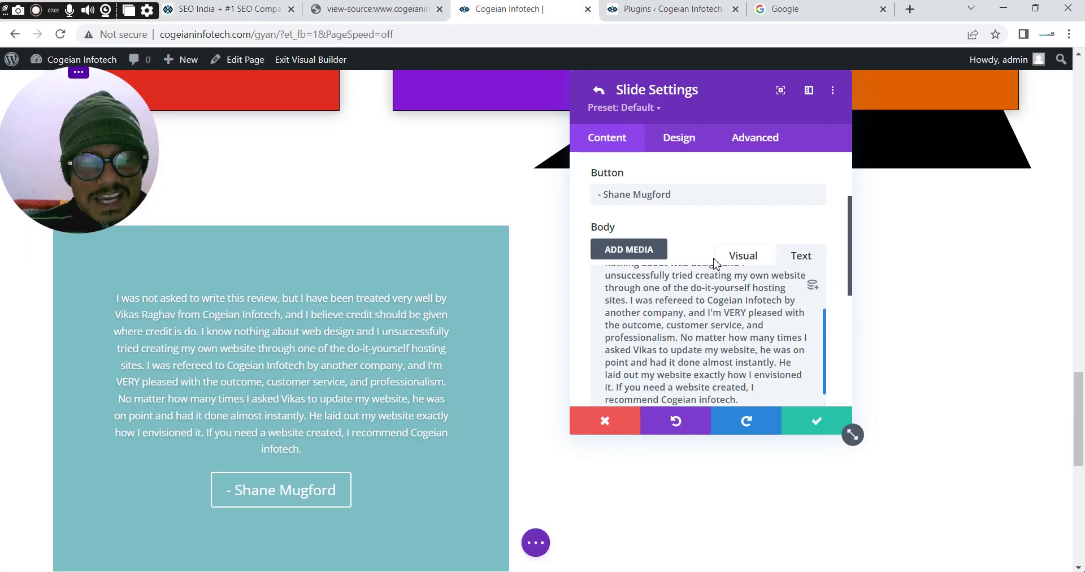
Remove the slide's teal gradient background
scroll(851, 265, down, 3)
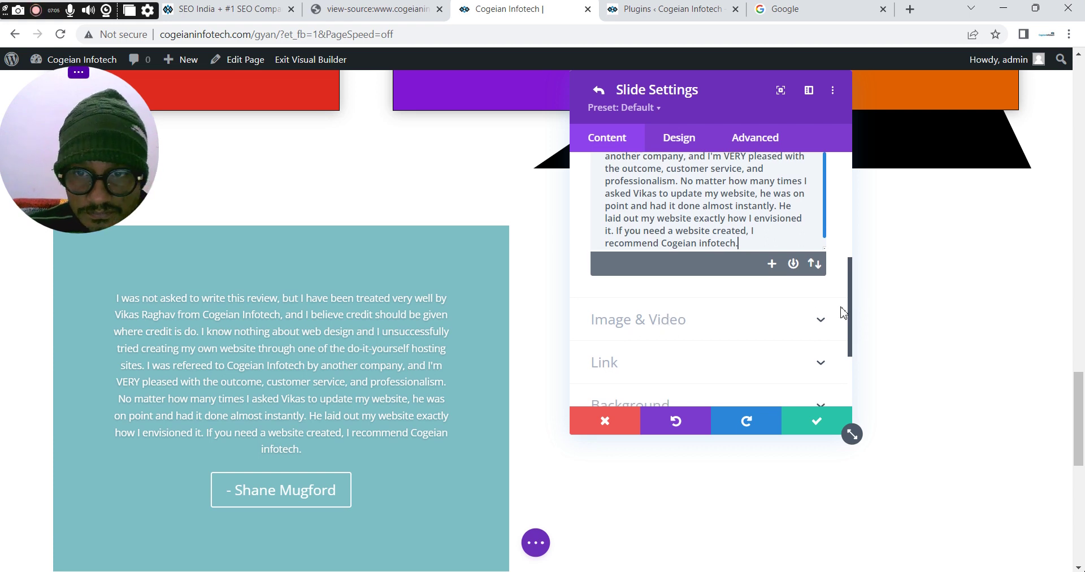
scroll(851, 308, down, 3)
drag(853, 328, 849, 211)
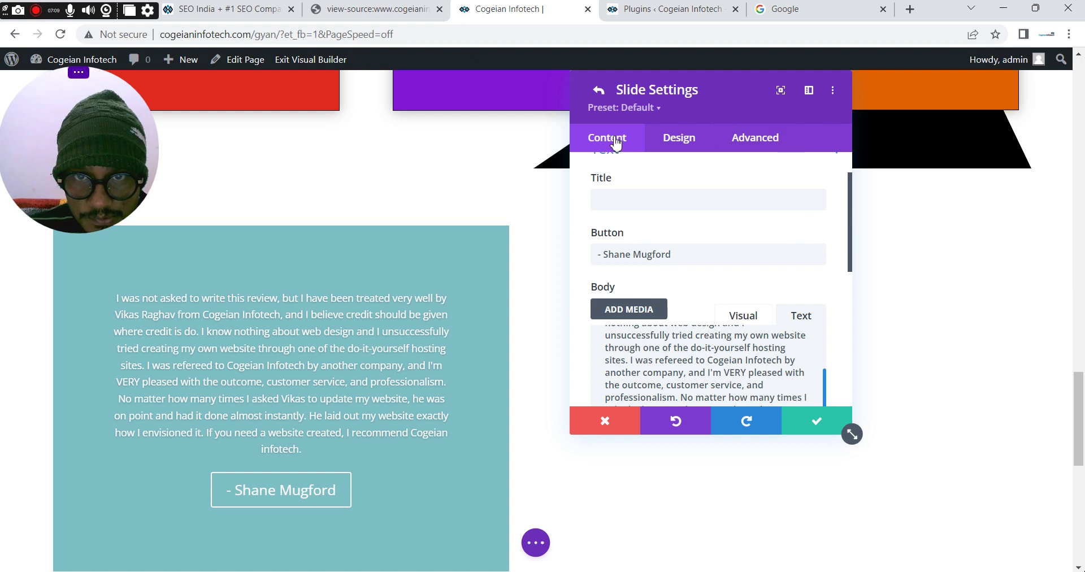
drag(850, 208, 848, 332)
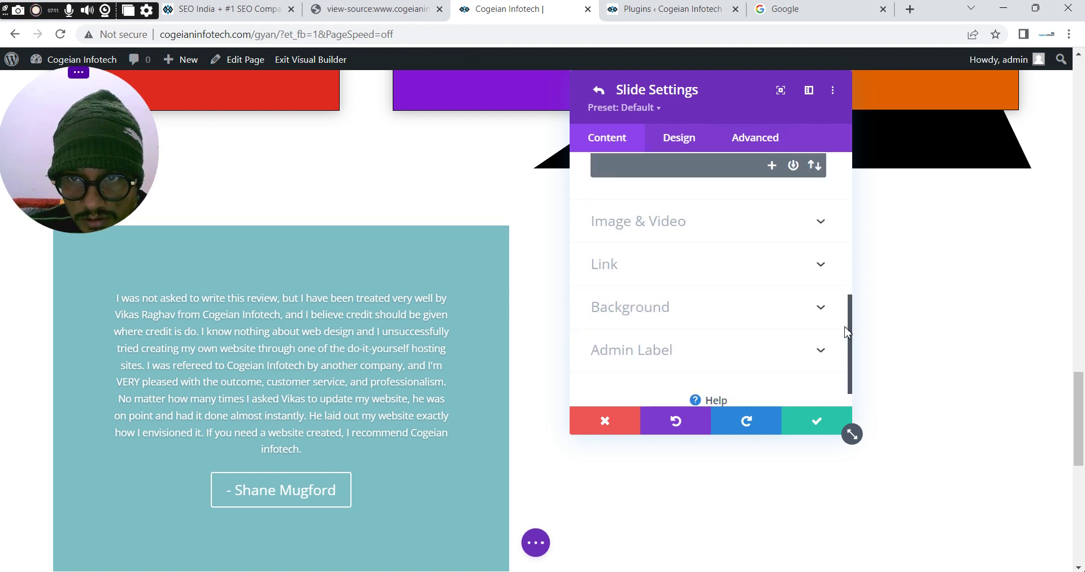
scroll(752, 298, down, 1)
click(675, 282)
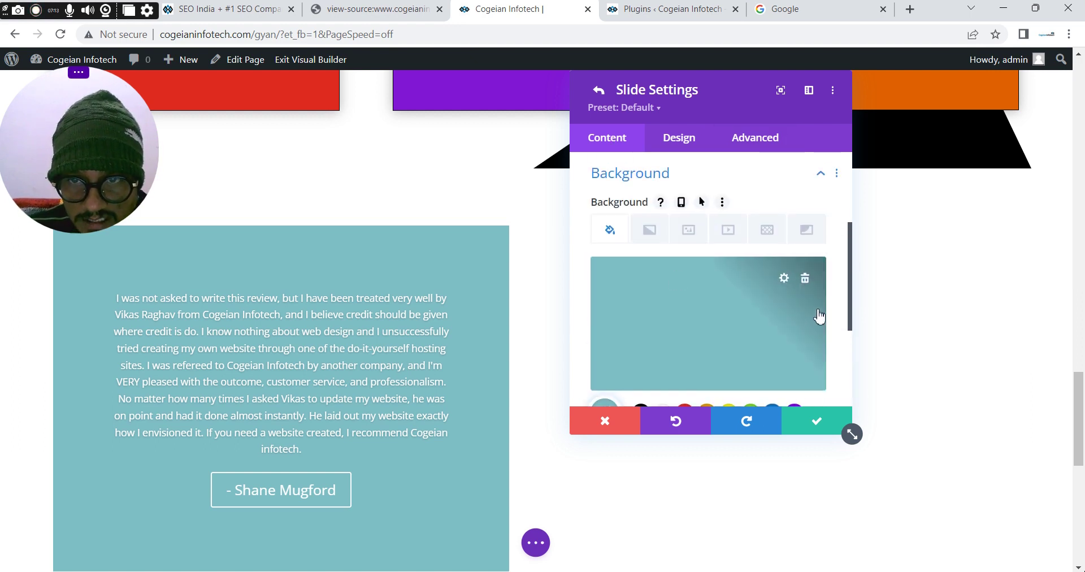
click(806, 278)
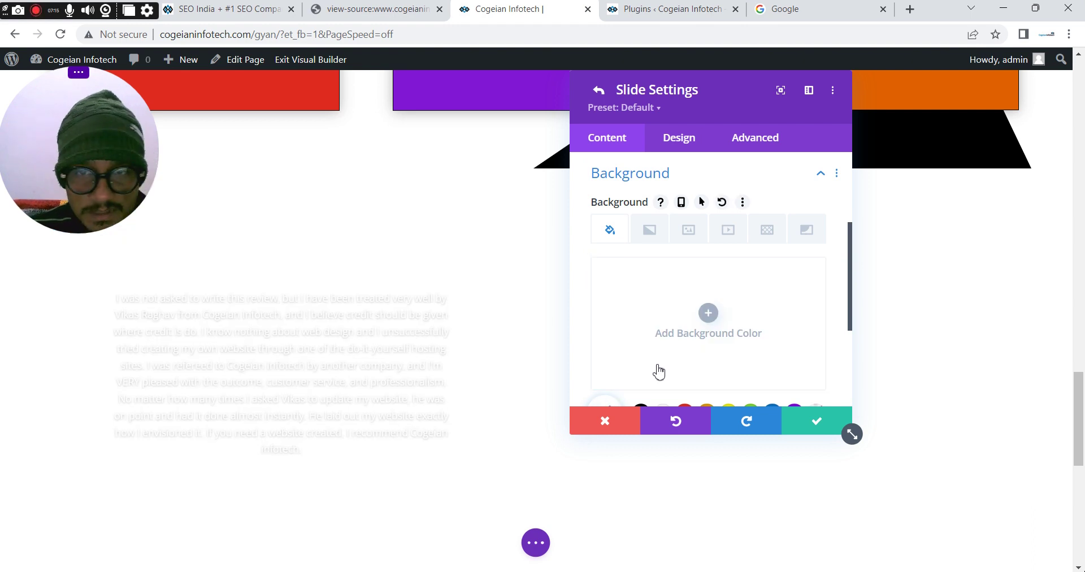
click(681, 138)
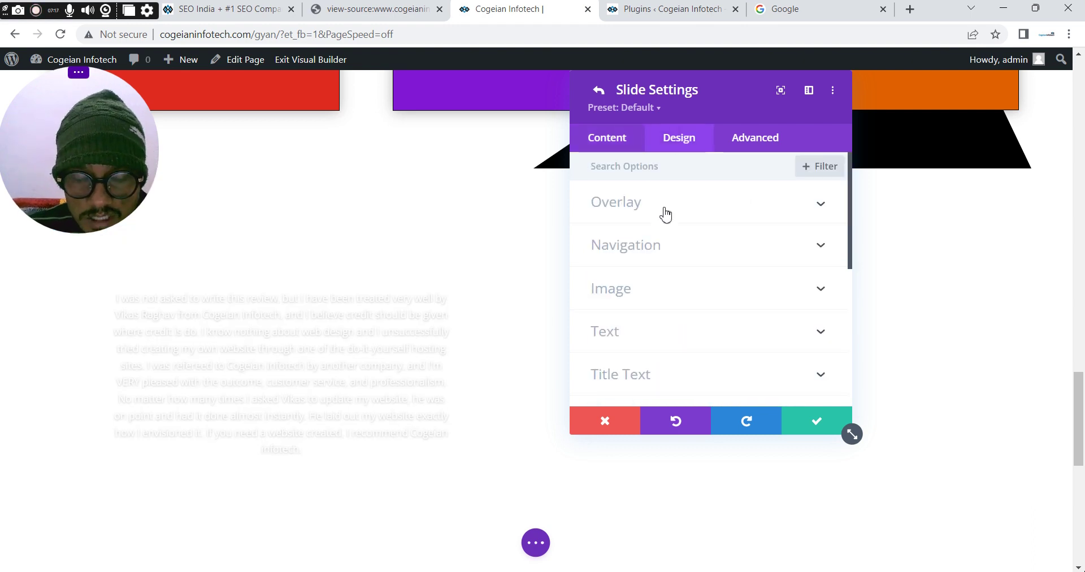
click(607, 142)
Give the slide a solid #0083c1 blue background colour
drag(850, 233, 855, 314)
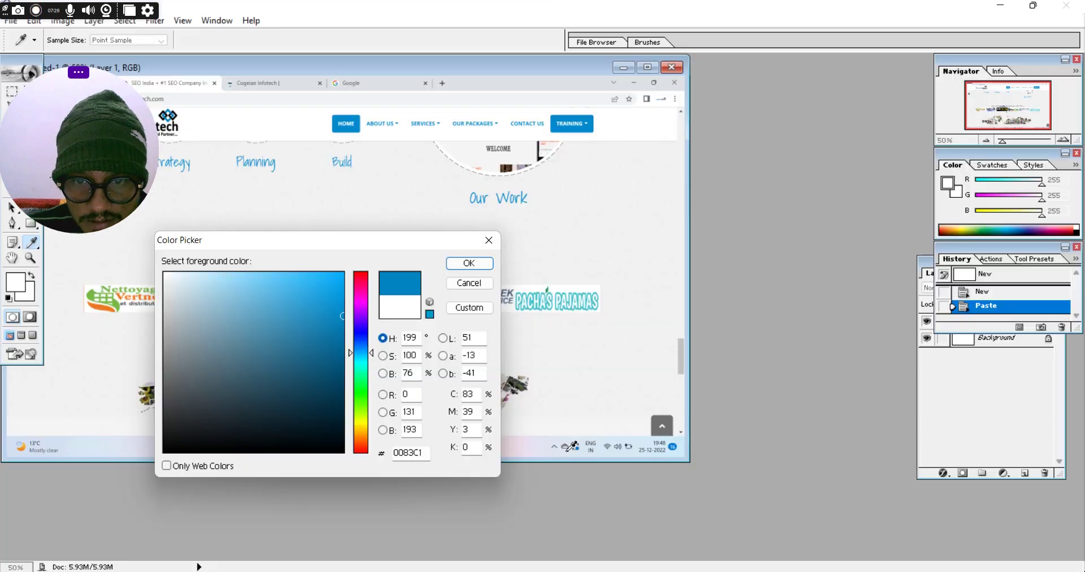
drag(423, 452, 375, 448)
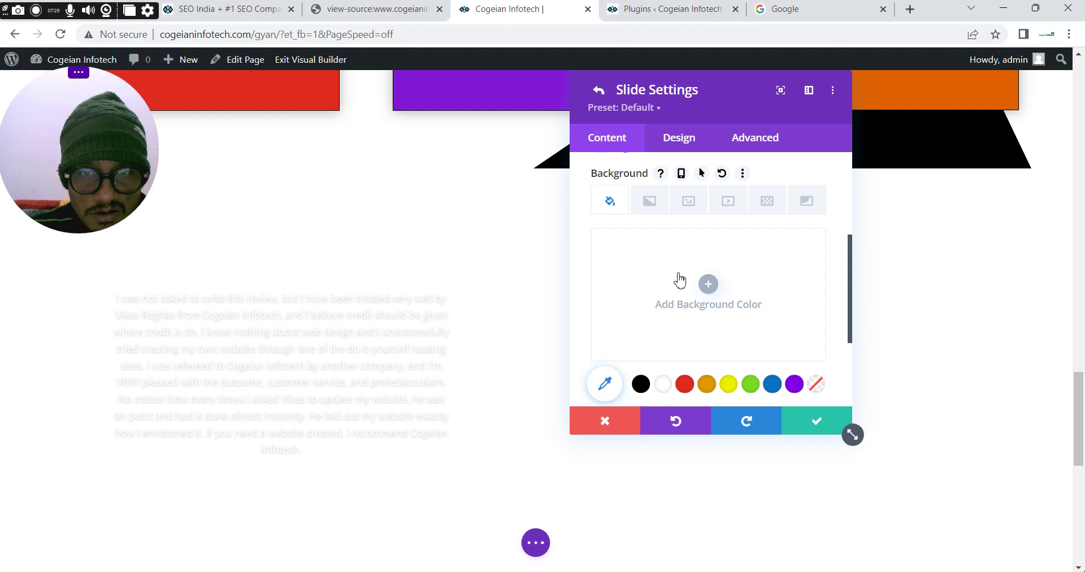
click(632, 249)
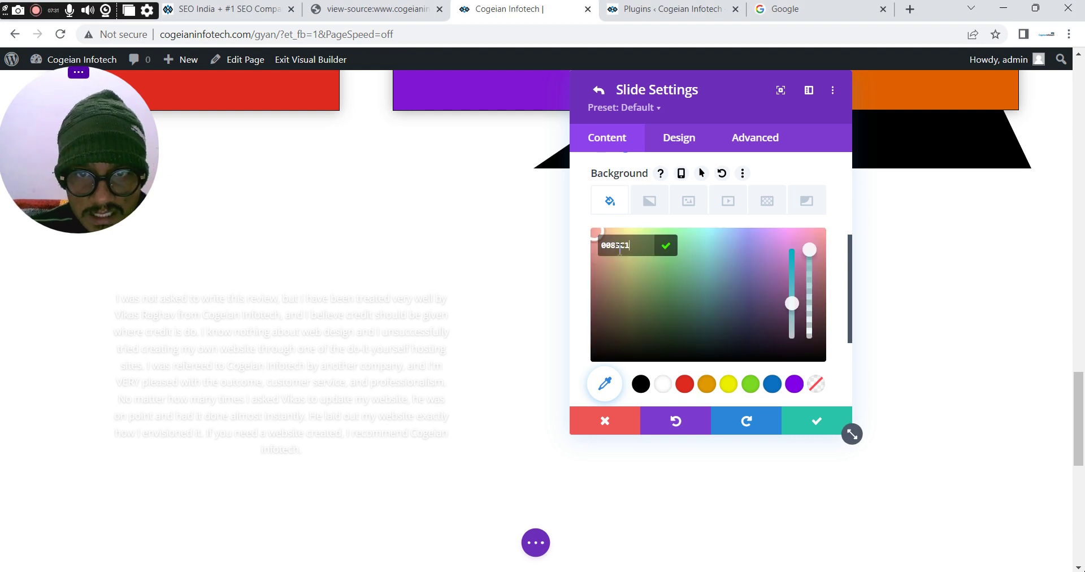
key(Return)
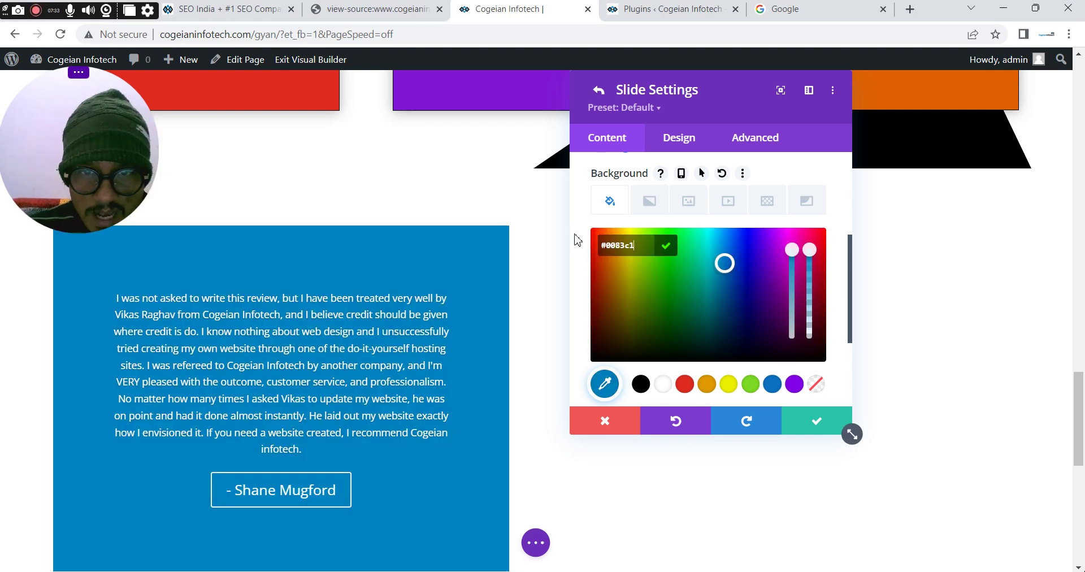
click(578, 239)
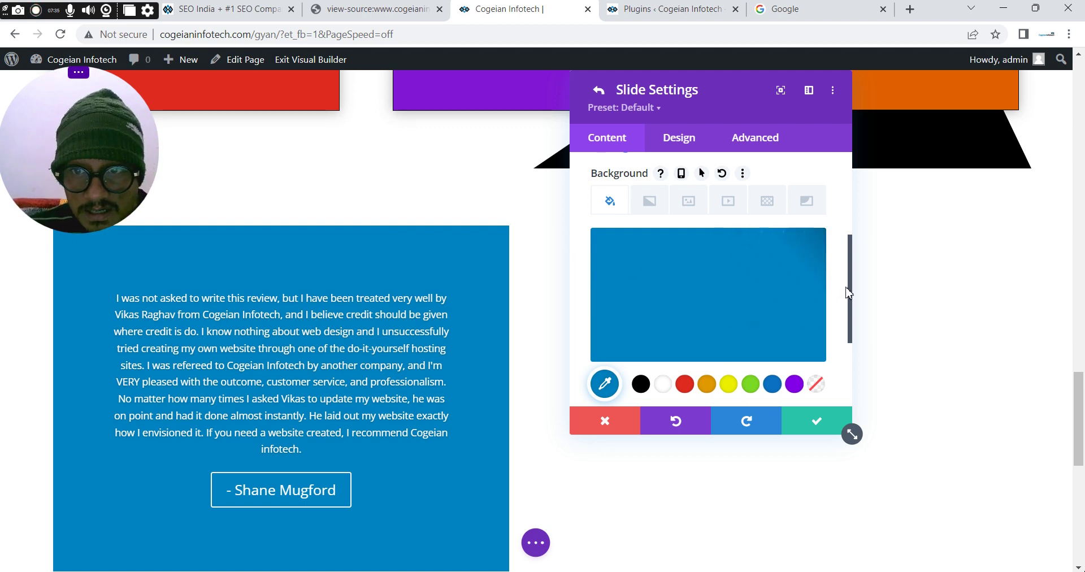
drag(848, 286, 682, 169)
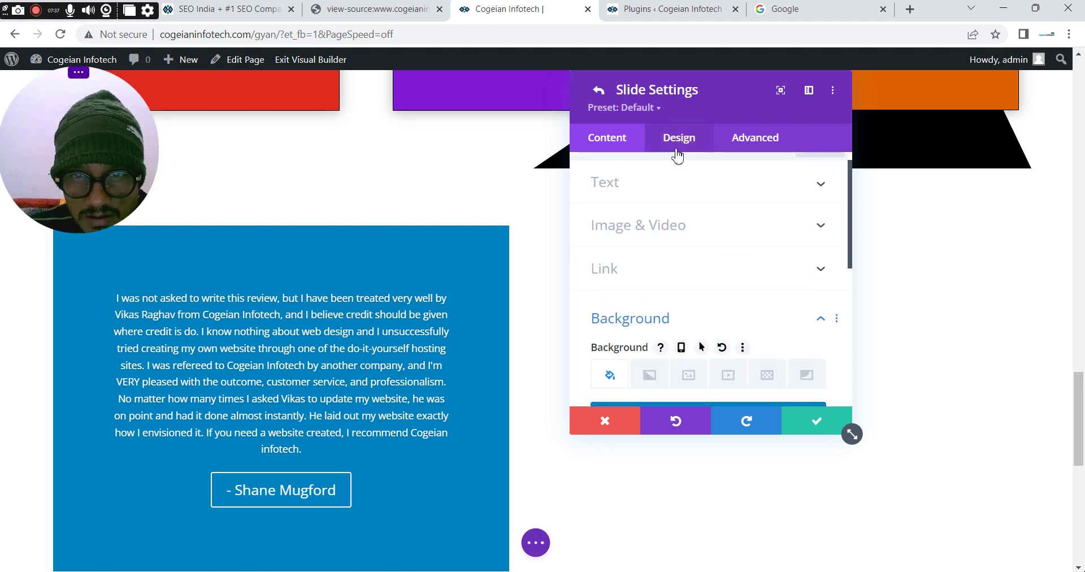
Set the slide's body font to Exo
click(678, 148)
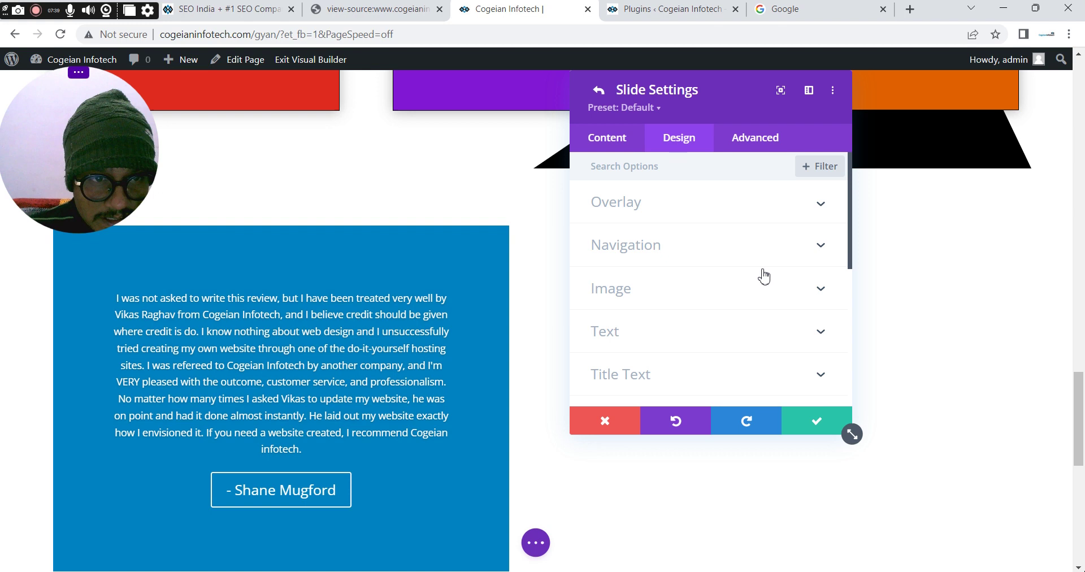
drag(850, 225, 850, 262)
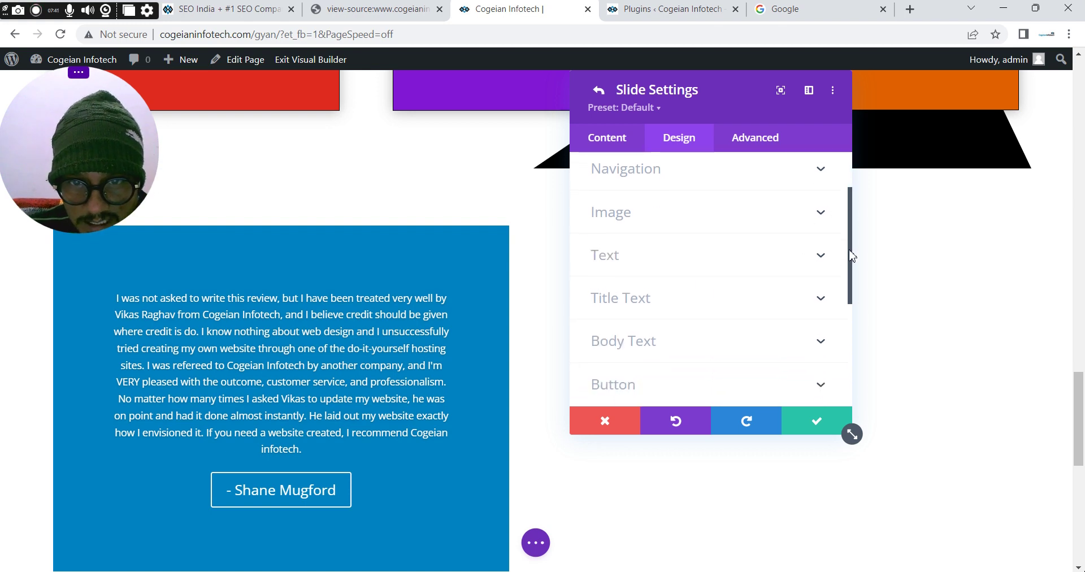
click(624, 334)
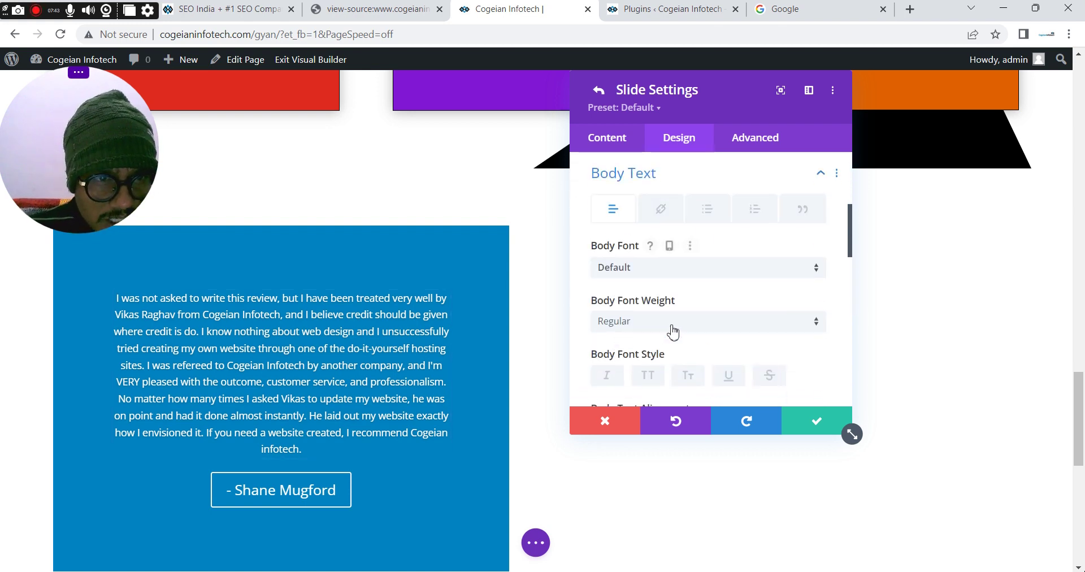
click(634, 270)
text(exo)
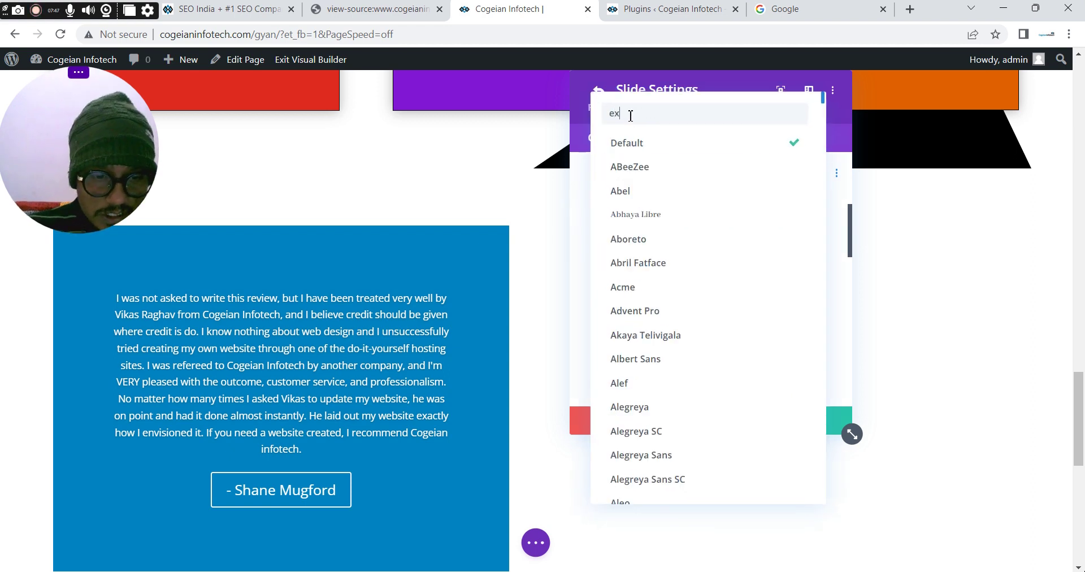
click(631, 156)
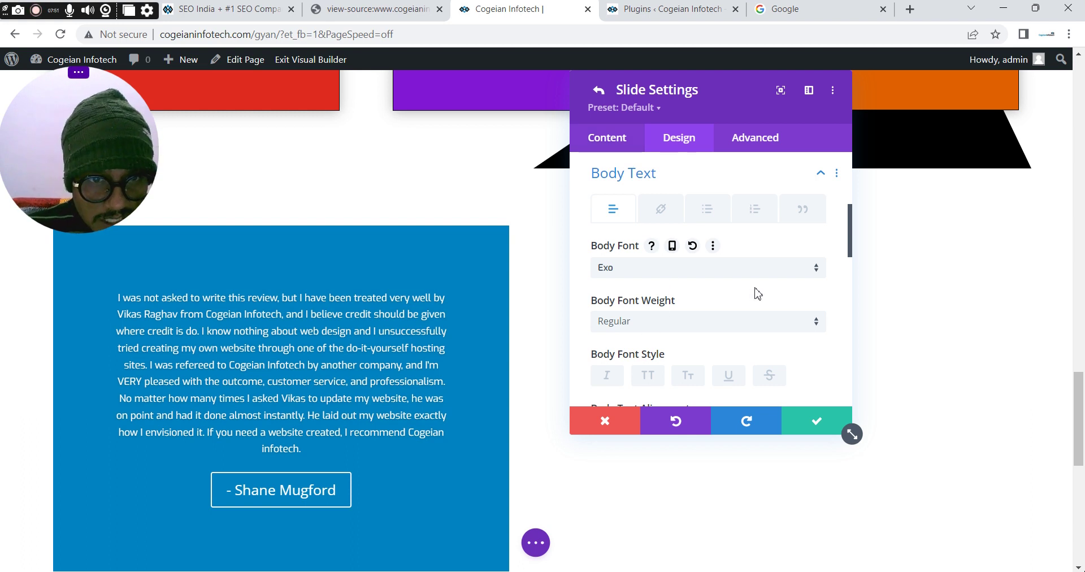
Make the body text Semi Bold at a 16px size
click(644, 322)
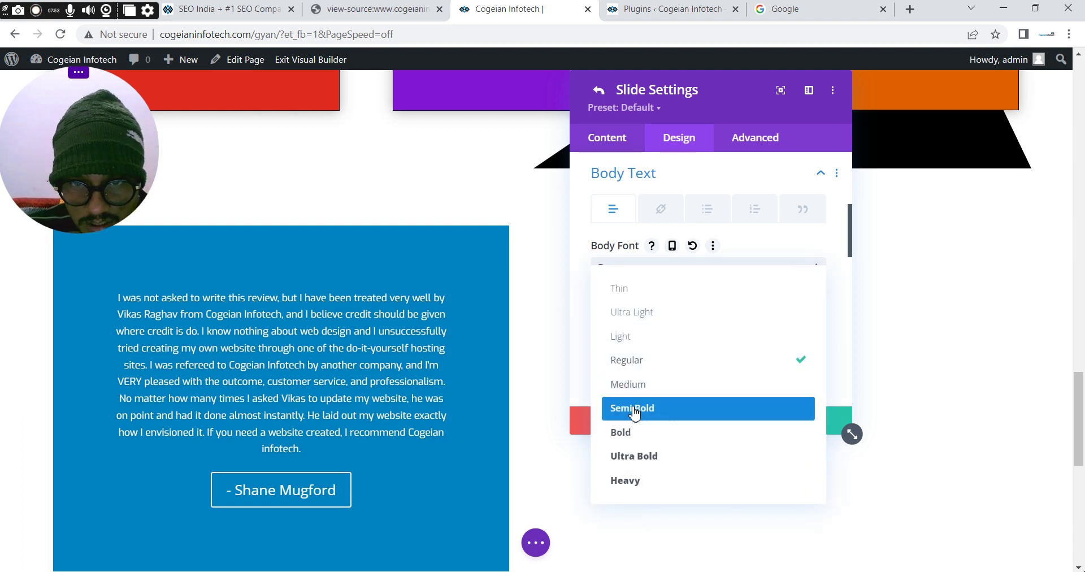
click(635, 414)
drag(853, 234, 851, 292)
click(782, 289)
key(ctrl+a)
text(16)
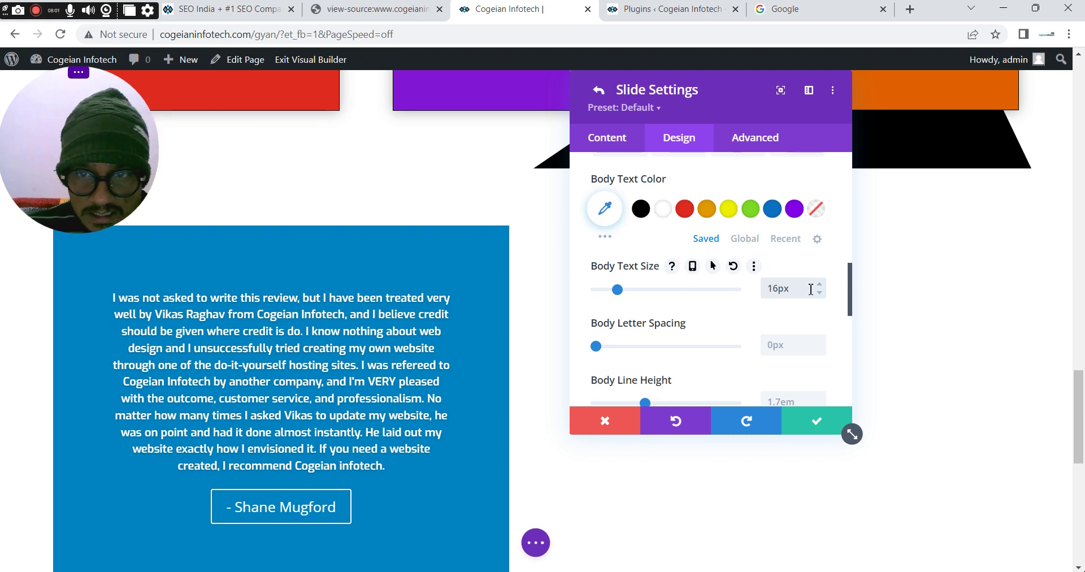
drag(853, 282, 854, 347)
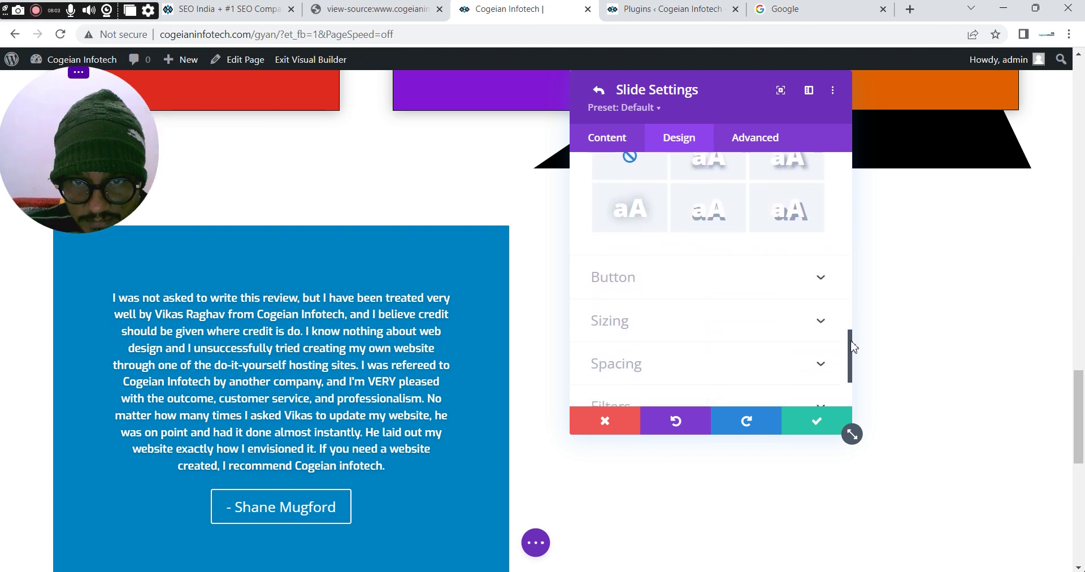
Enable custom button styles and set the slide button's font to Exo at Bold weight
click(628, 283)
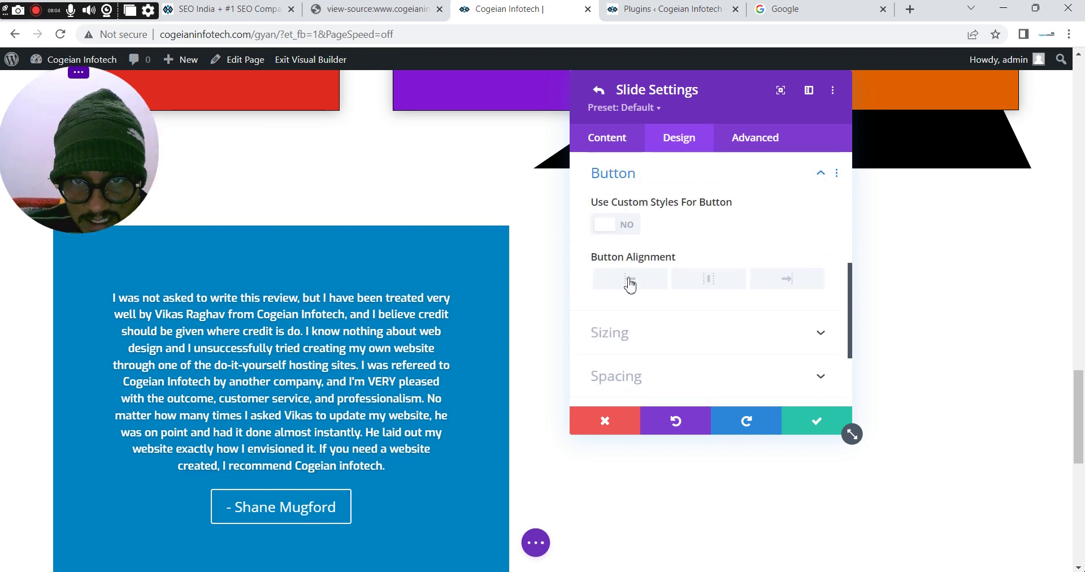
click(627, 226)
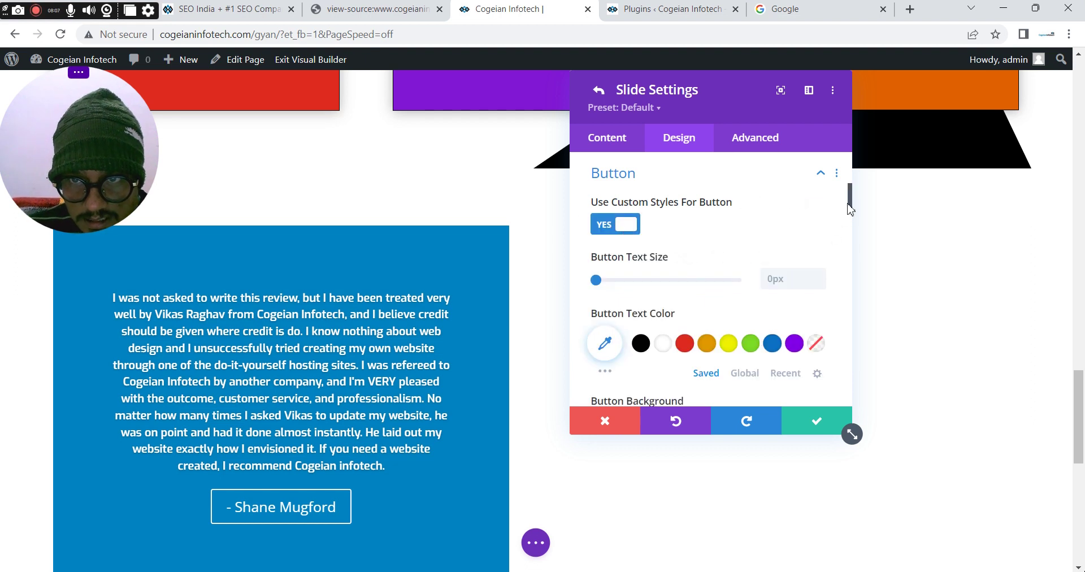
drag(851, 201, 851, 264)
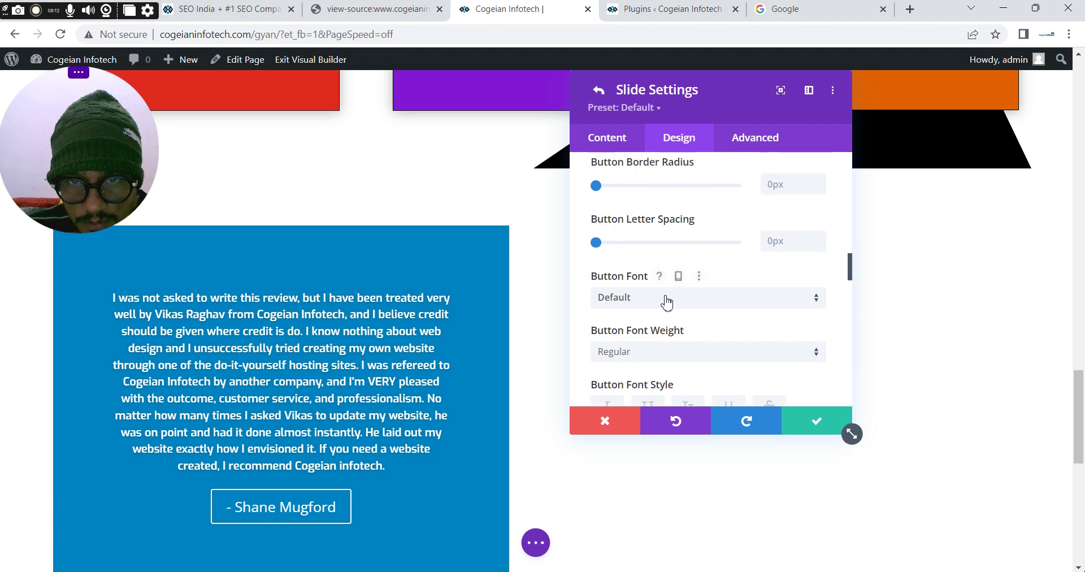
click(667, 303)
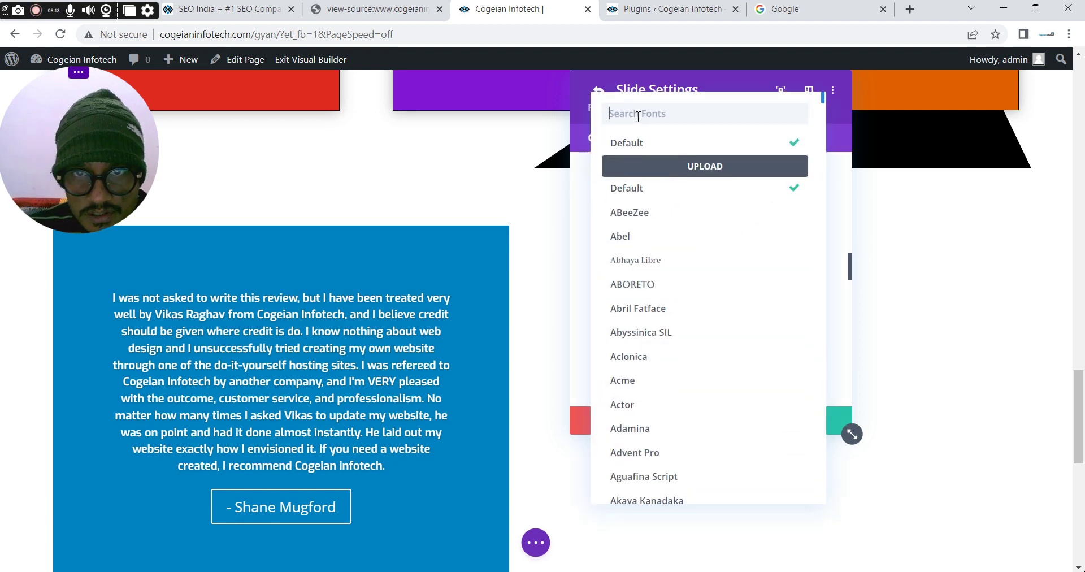
text(exo)
click(631, 148)
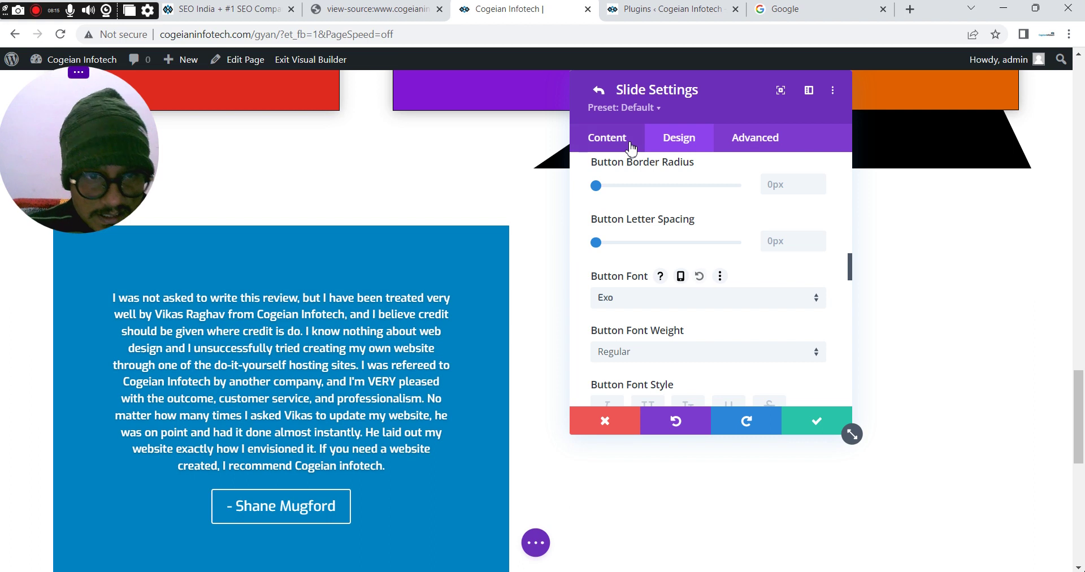
click(636, 357)
click(628, 434)
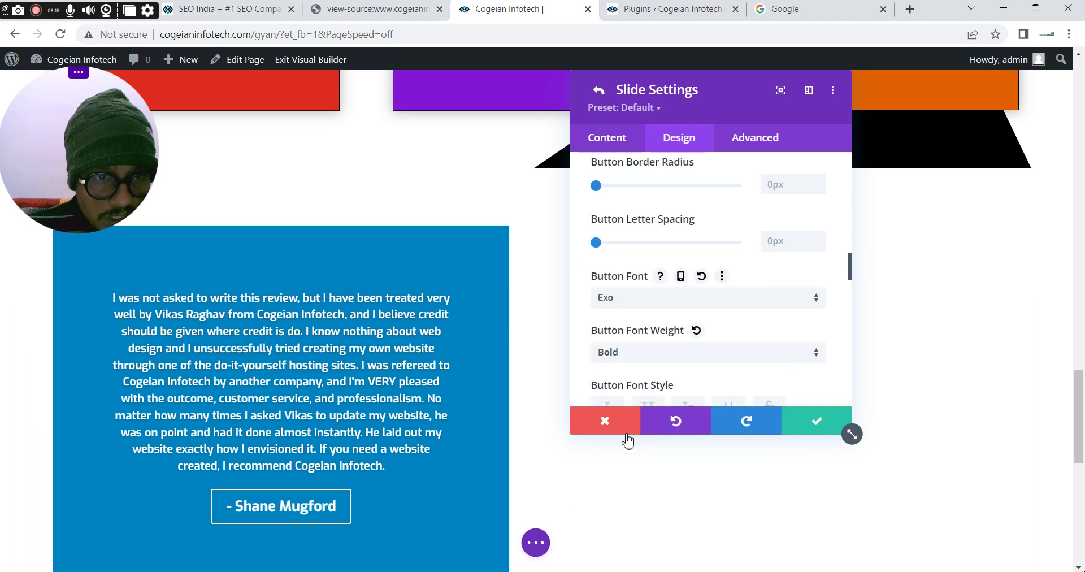
scroll(854, 277, down, 1)
drag(853, 277, 851, 164)
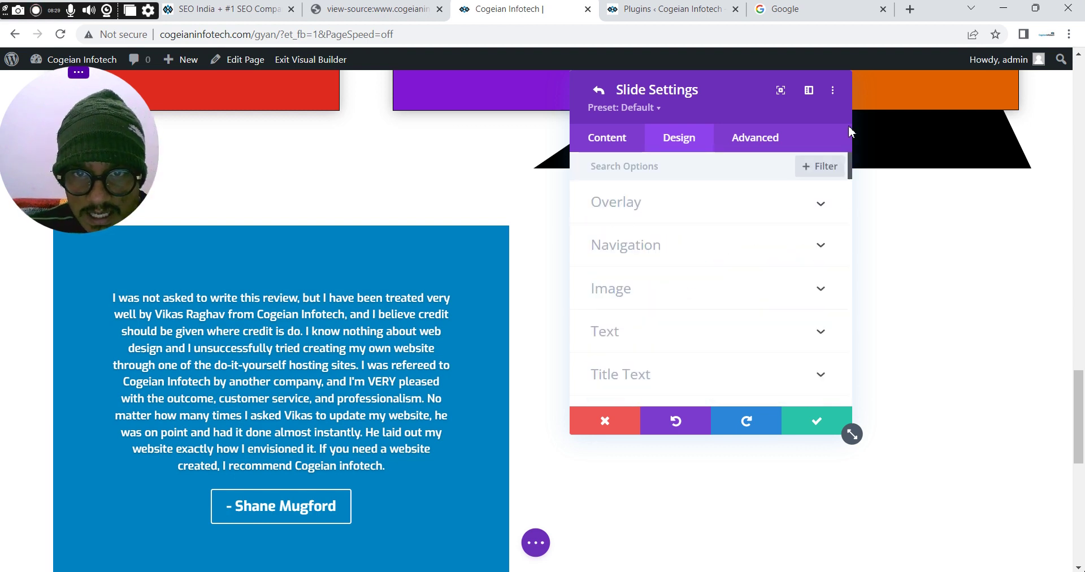
Add a quotation mark at the start and end of the review in the body's Text editor
click(622, 137)
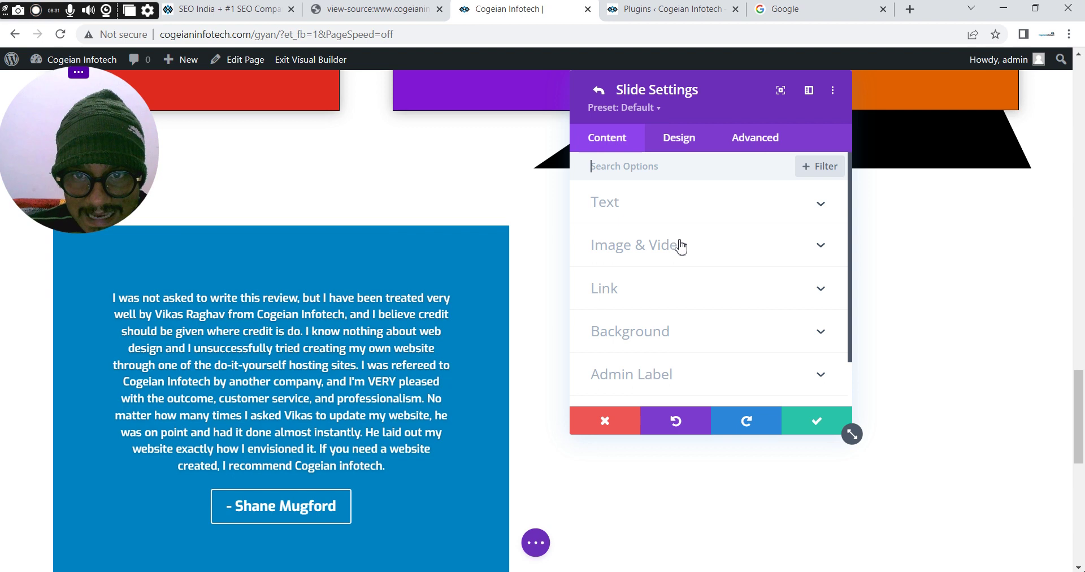
click(650, 206)
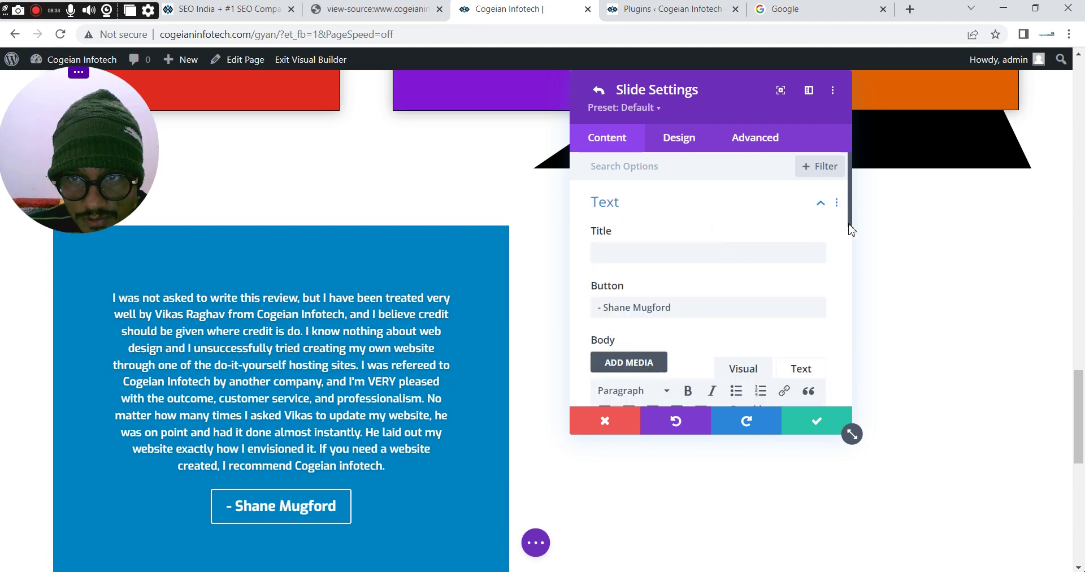
scroll(852, 230, down, 2)
click(801, 262)
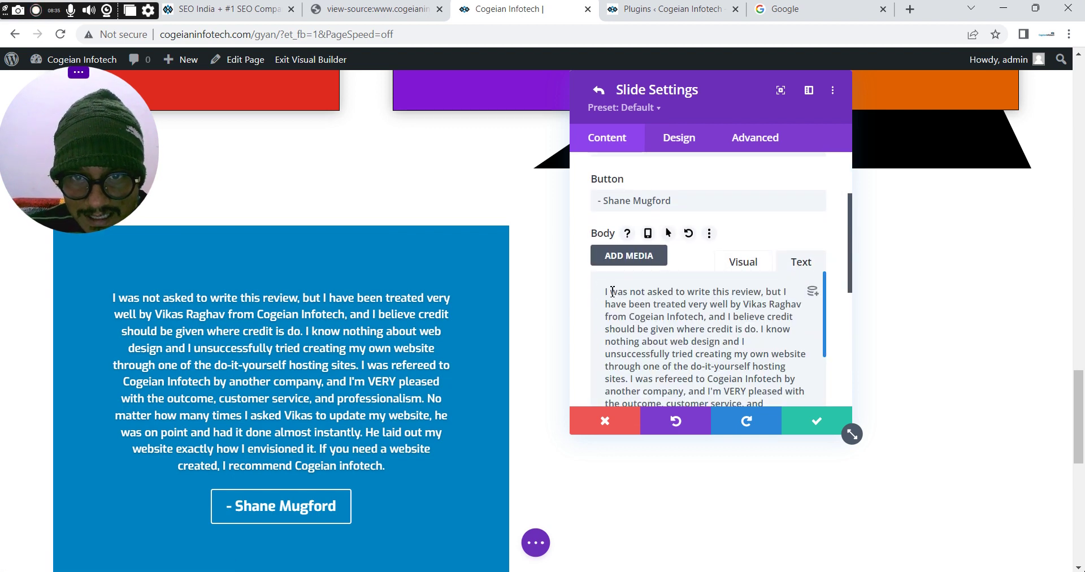
text(")
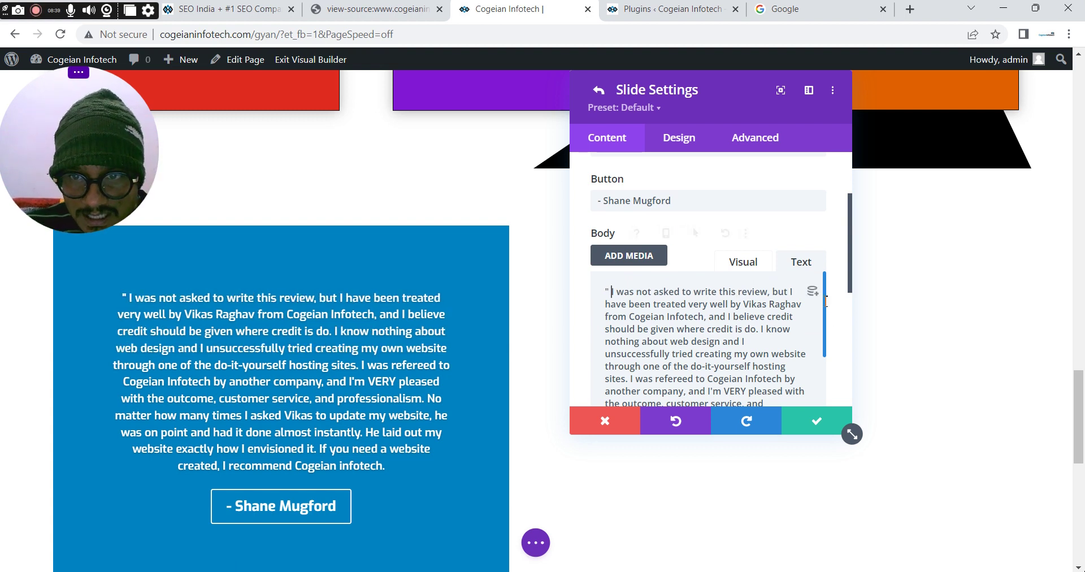
drag(853, 280, 853, 308)
scroll(829, 282, down, 5)
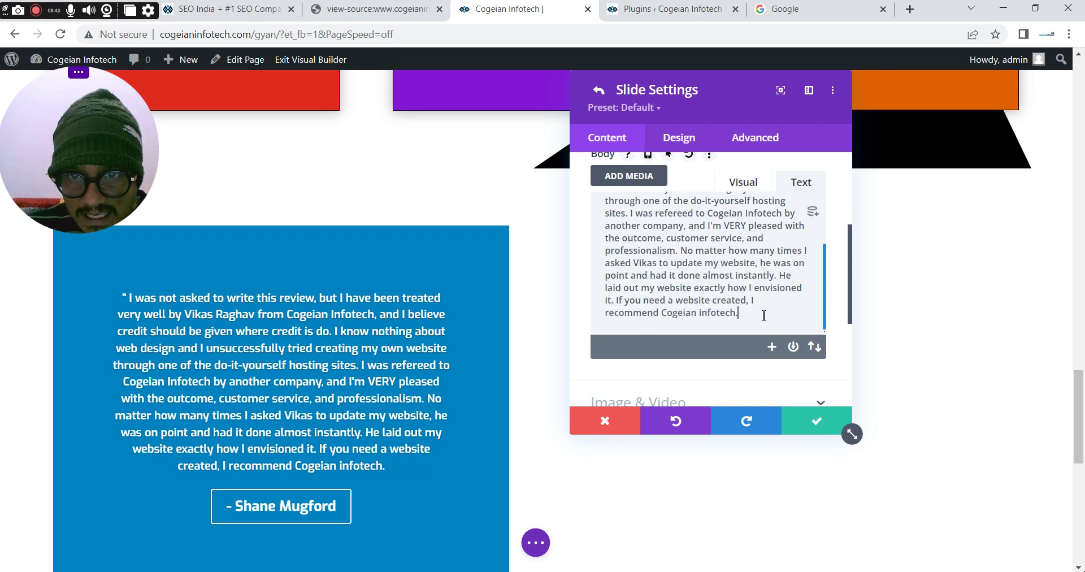
text(")
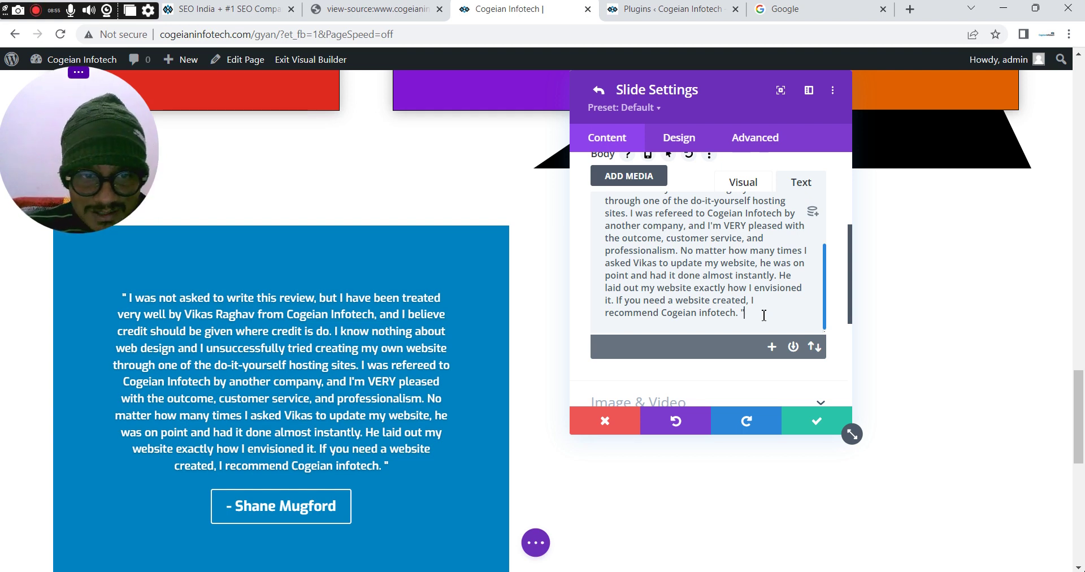
drag(849, 286, 859, 328)
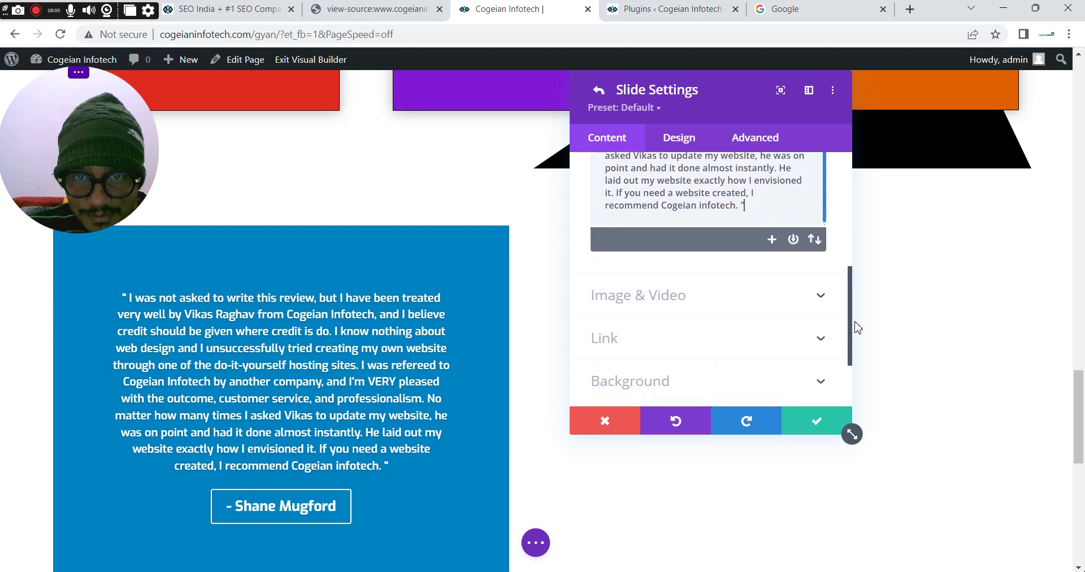
Start uploading a slide image from Image & Video and browse the file picker to Desktop
click(667, 303)
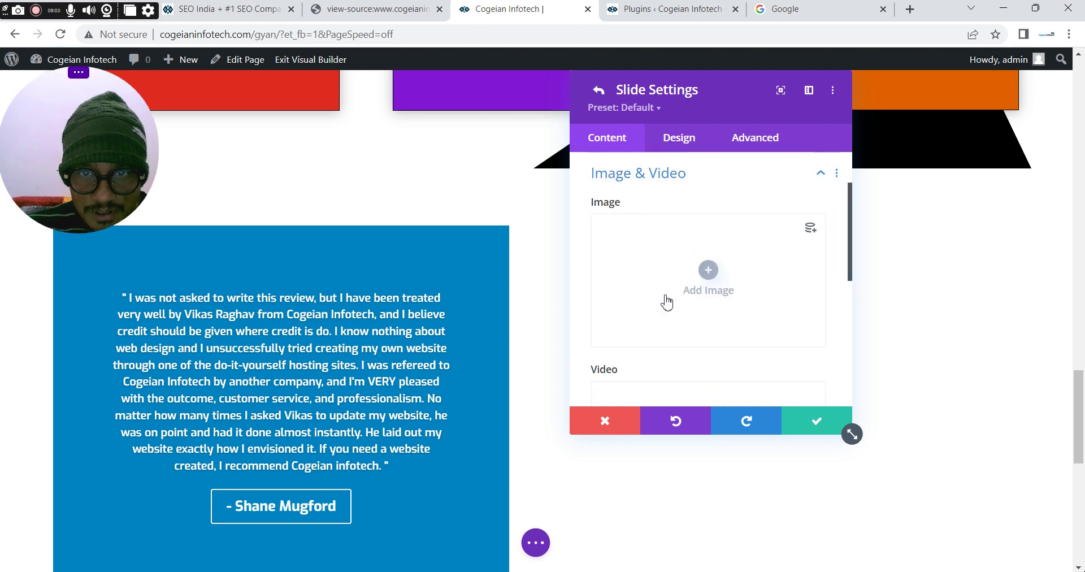
click(704, 274)
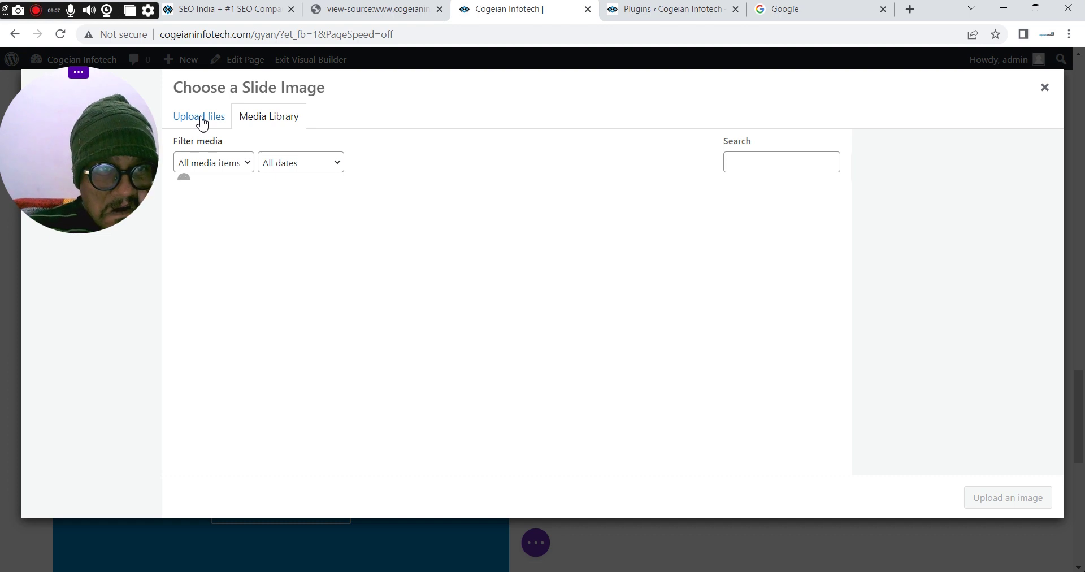
click(203, 121)
click(637, 330)
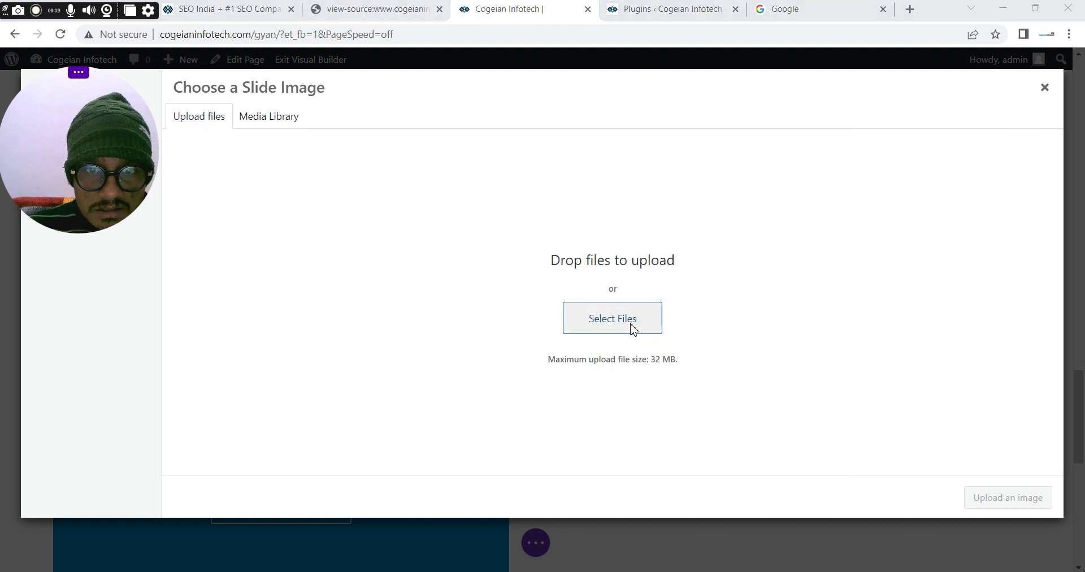
drag(119, 168, 390, 226)
click(51, 111)
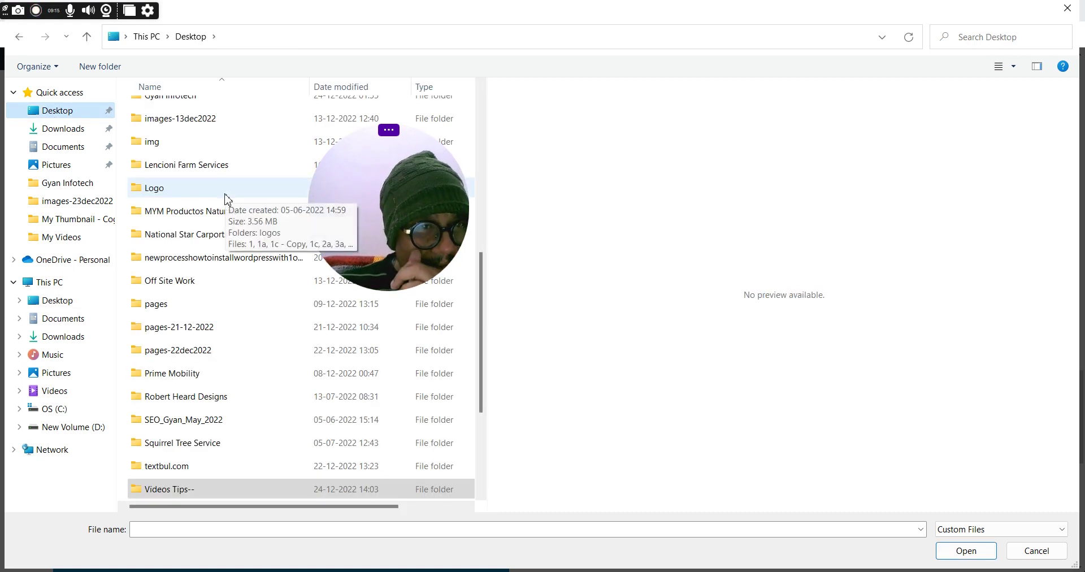
Upload google-business-google-reviews-logo-png.jpg from the textbul.com folder to the media library
text(tea)
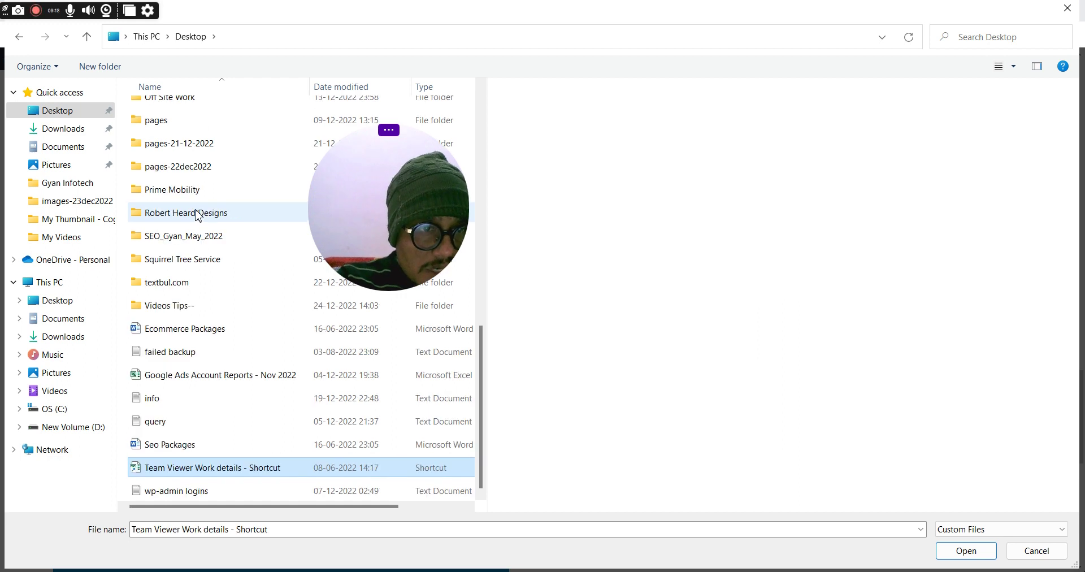
text(t)
key(Return)
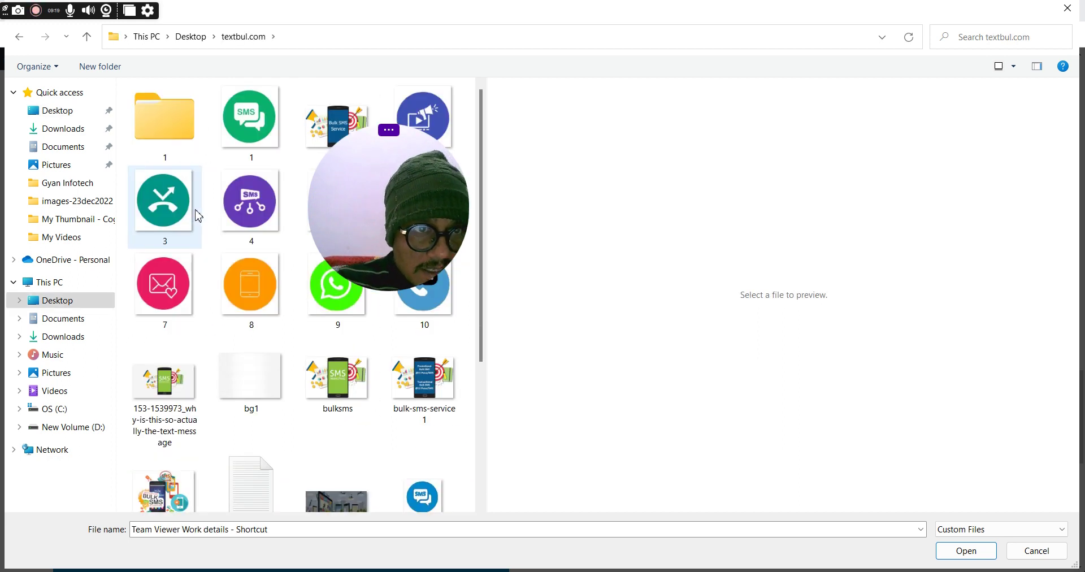
drag(484, 322, 507, 480)
double_click(164, 356)
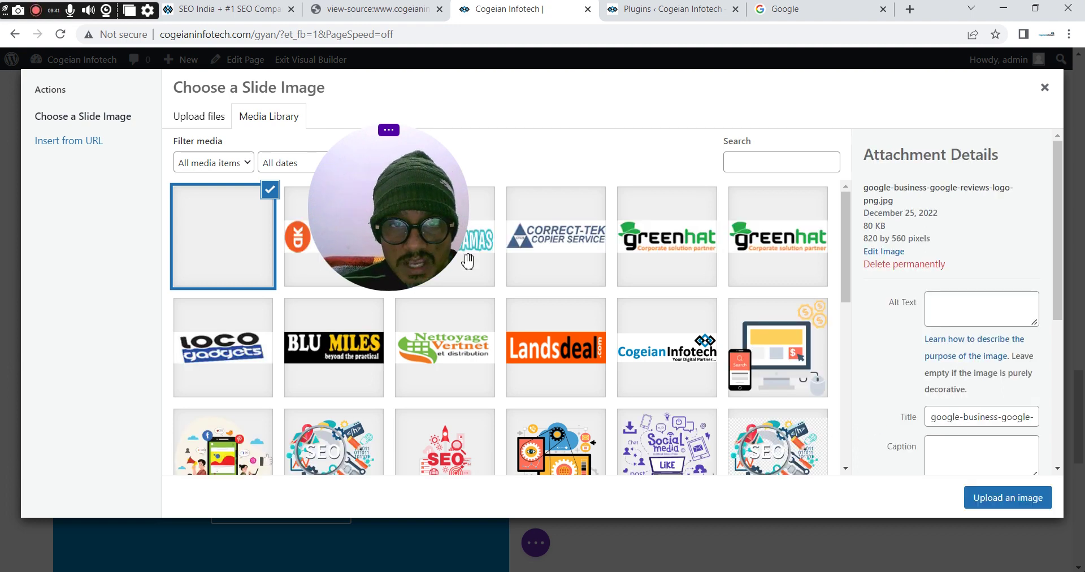
Apply the Google reviews logo as the slide image, preview it, then delete it from the image field
click(995, 511)
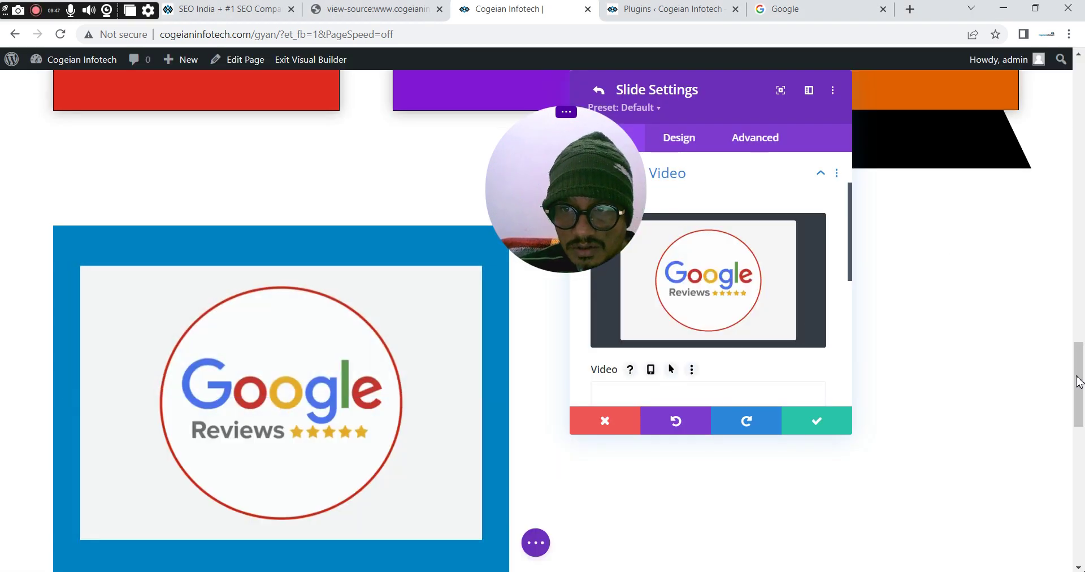
drag(1079, 381, 1083, 406)
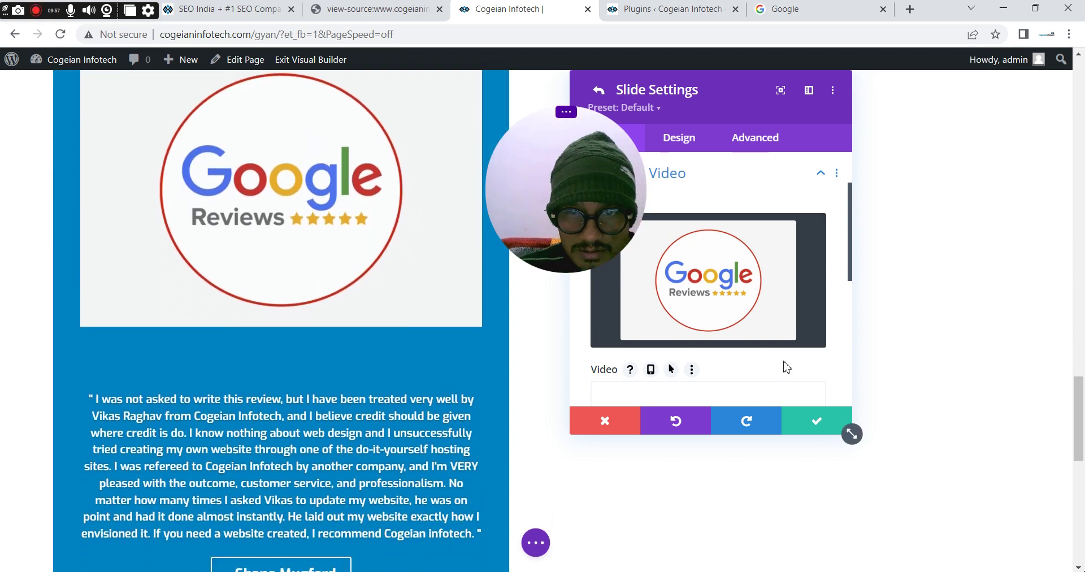
click(786, 236)
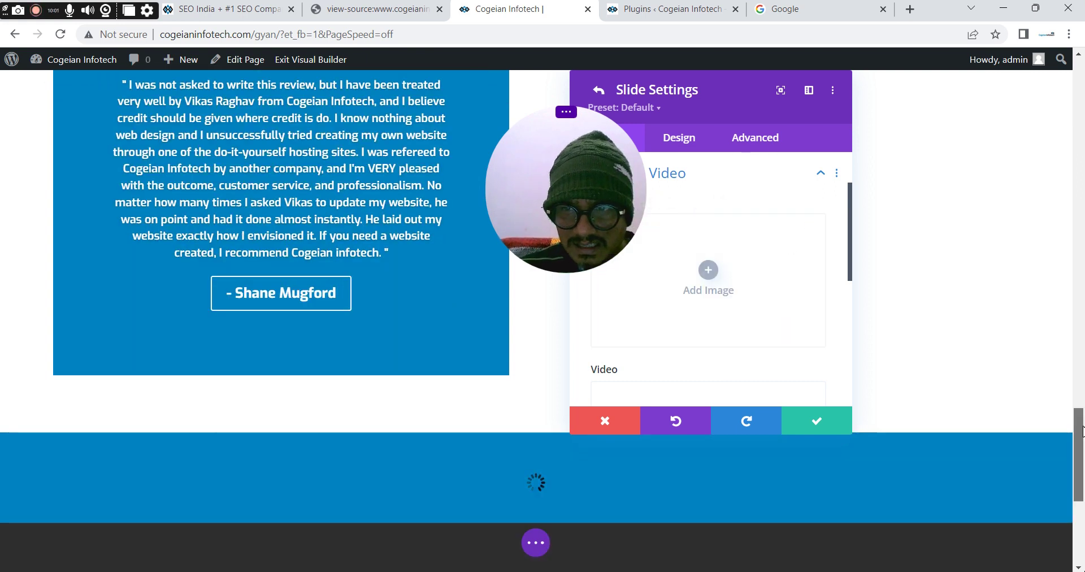
scroll(1084, 419, up, 3)
scroll(1083, 419, down, 1)
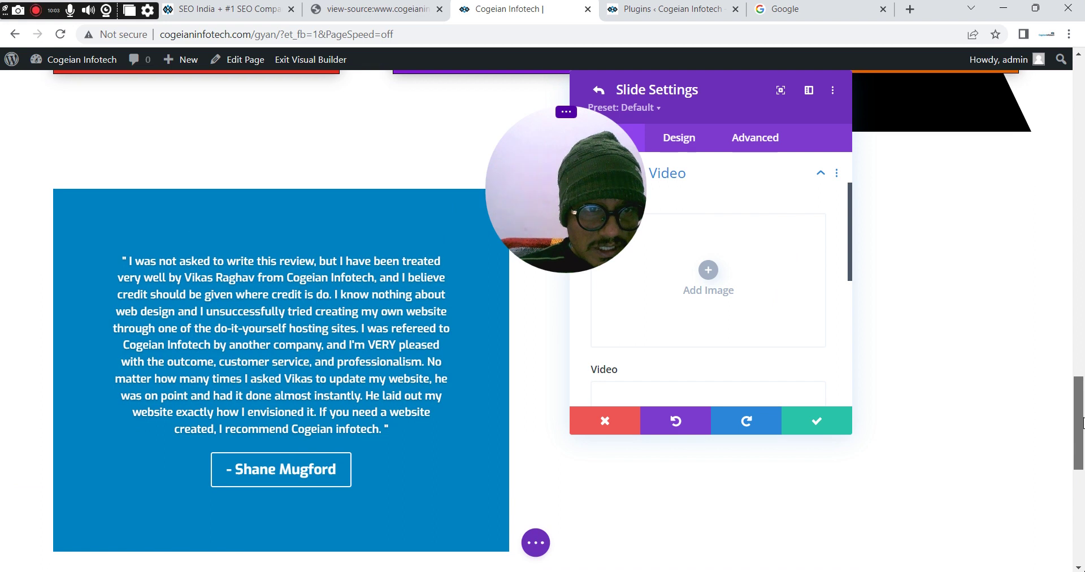
drag(517, 226, 28, 199)
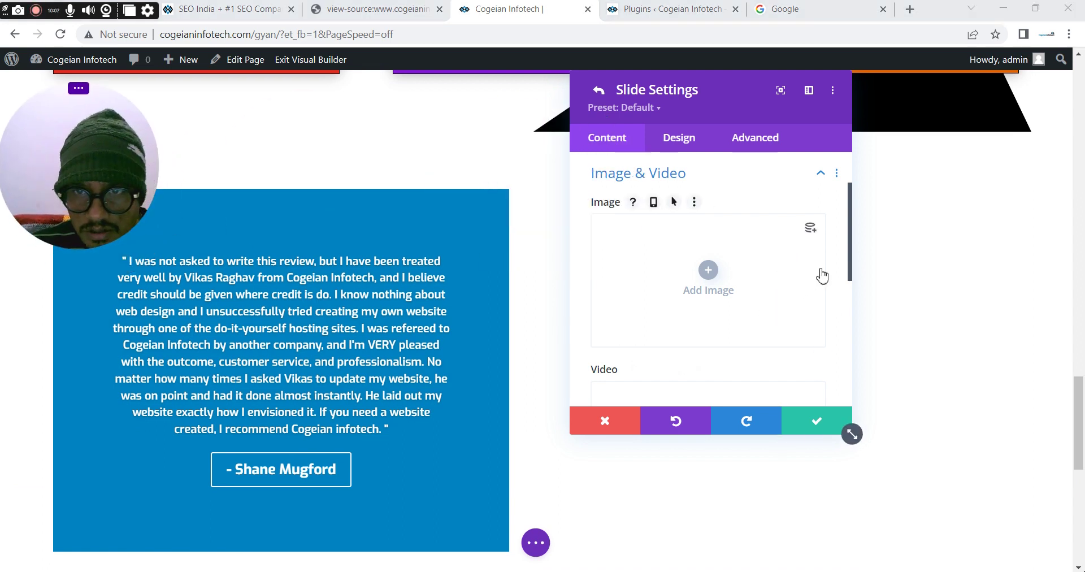
scroll(613, 195, up, 2)
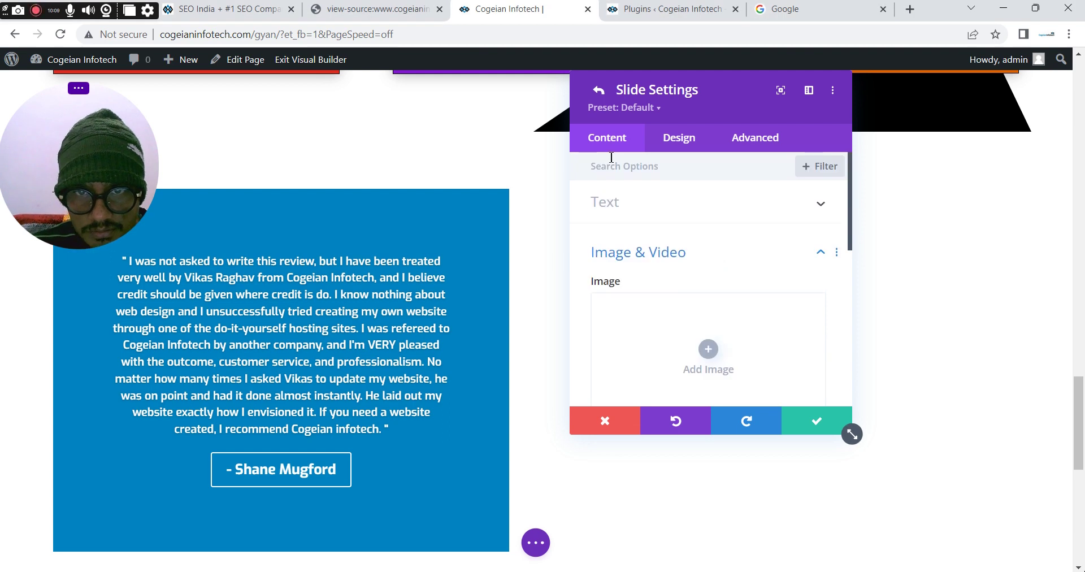
Duplicate the first slide and paste the second testimonial author's name from the old site into its Button
click(816, 425)
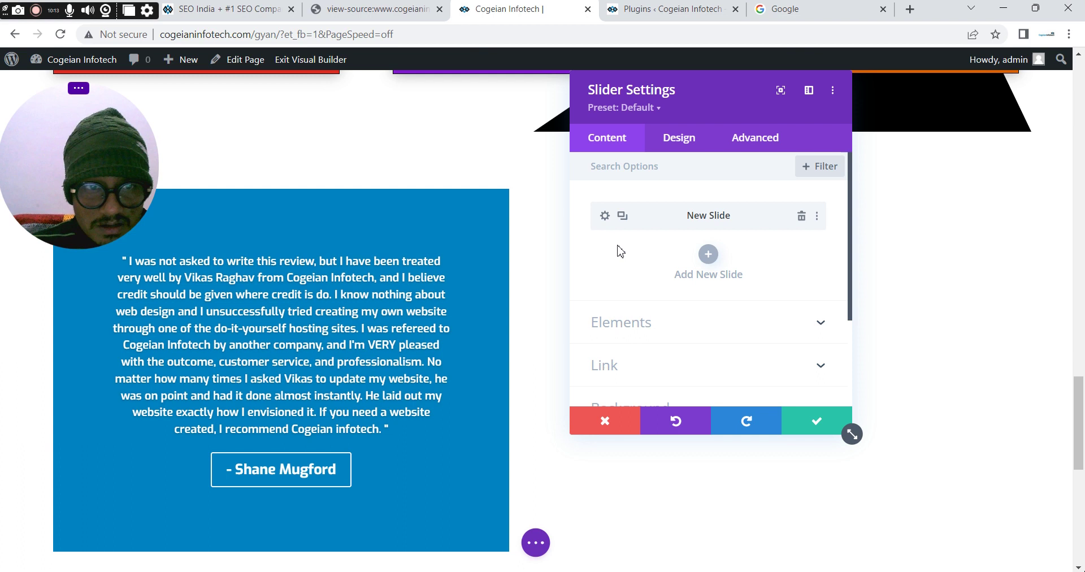
click(622, 217)
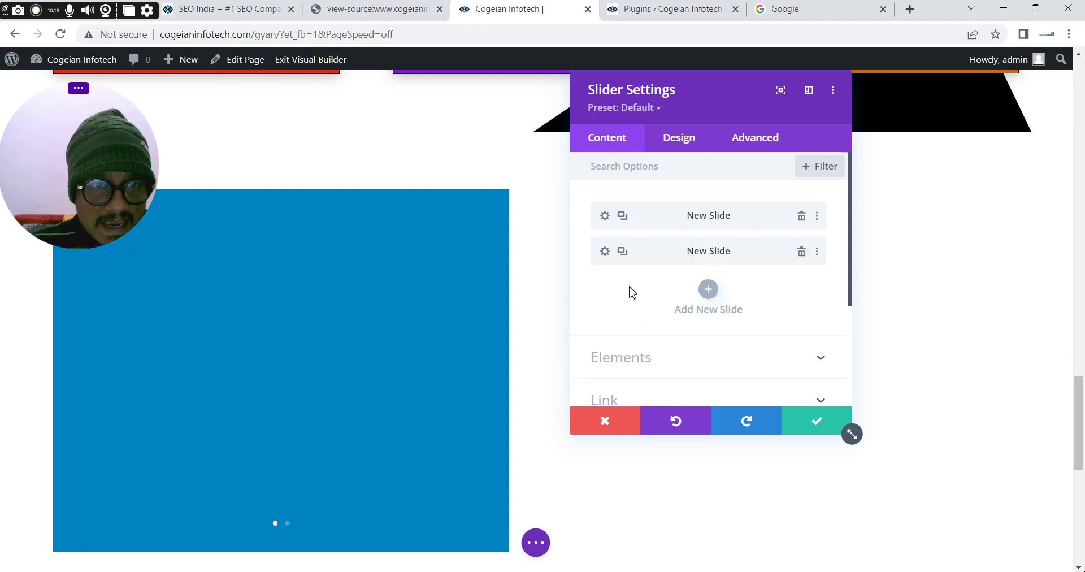
click(606, 252)
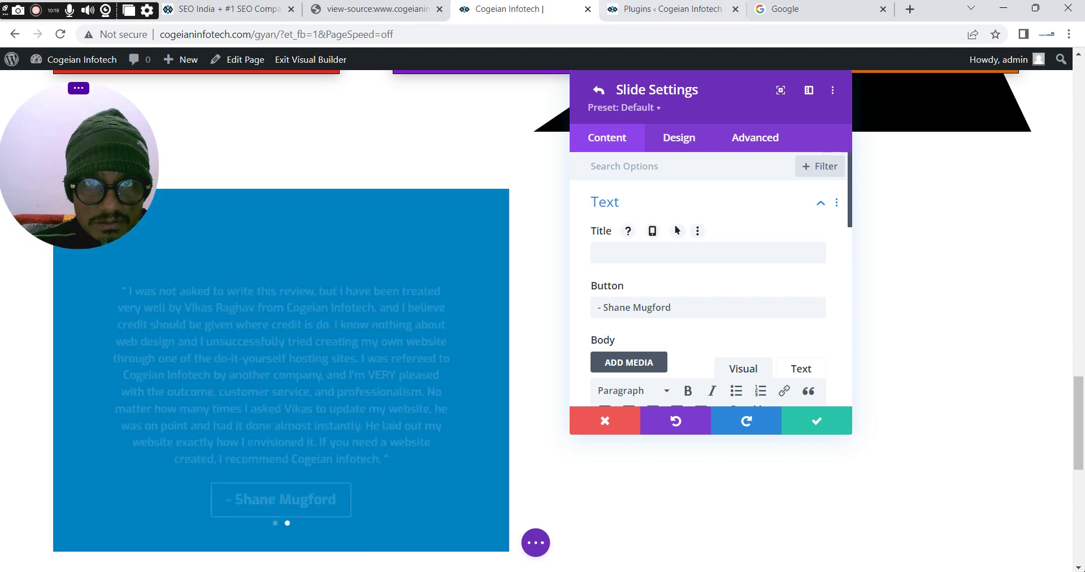
key(ctrl+shift+Tab)
drag(780, 563, 36, 537)
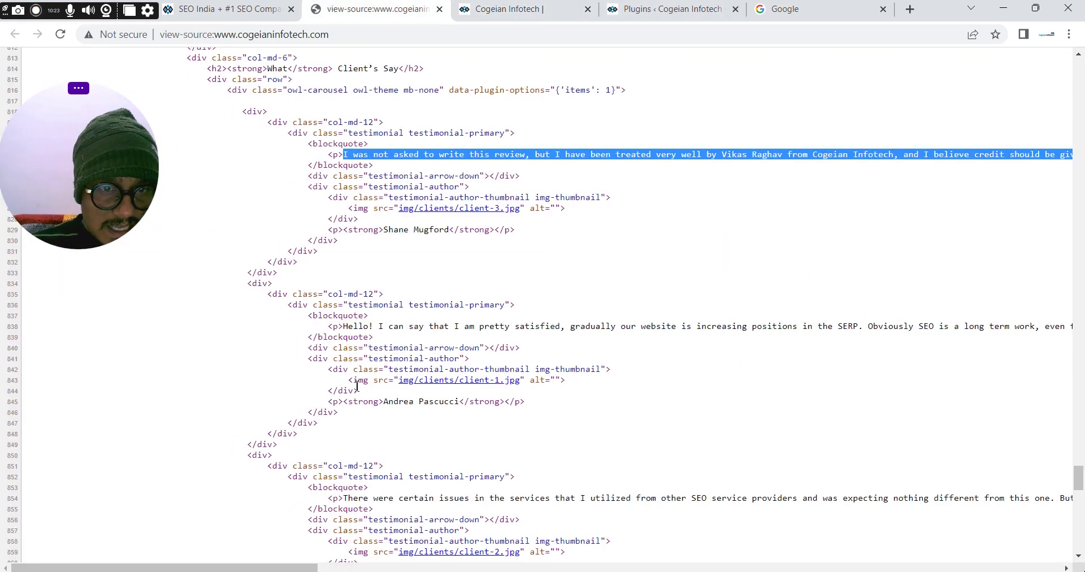
drag(385, 402, 447, 405)
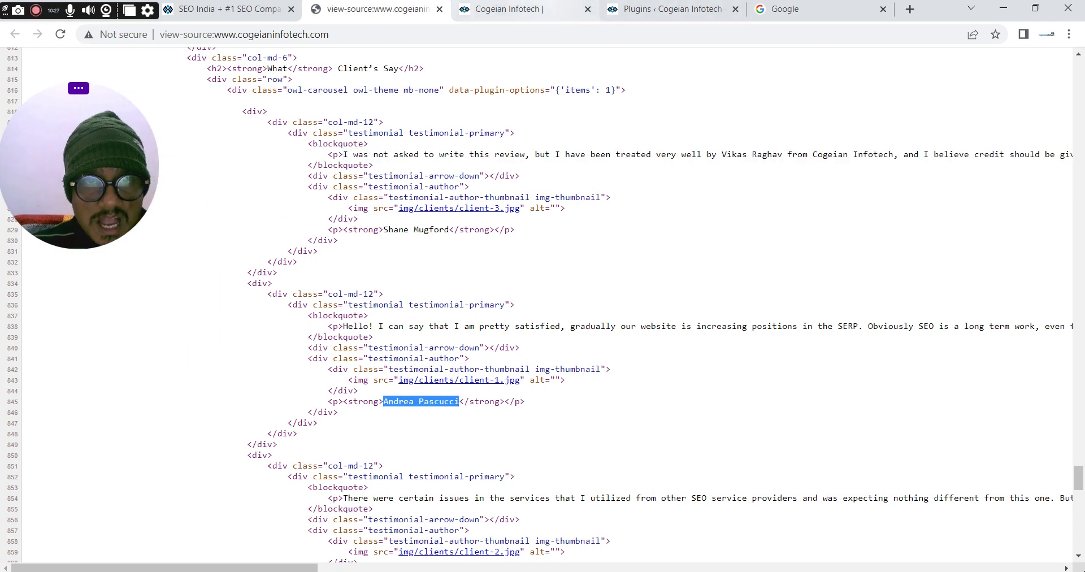
click(509, 9)
drag(606, 307, 662, 312)
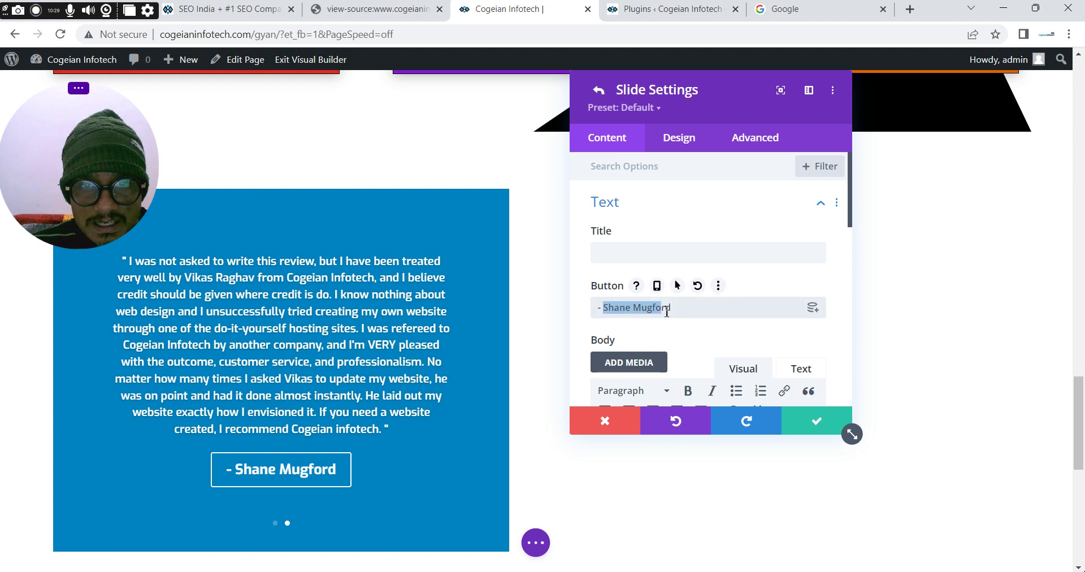
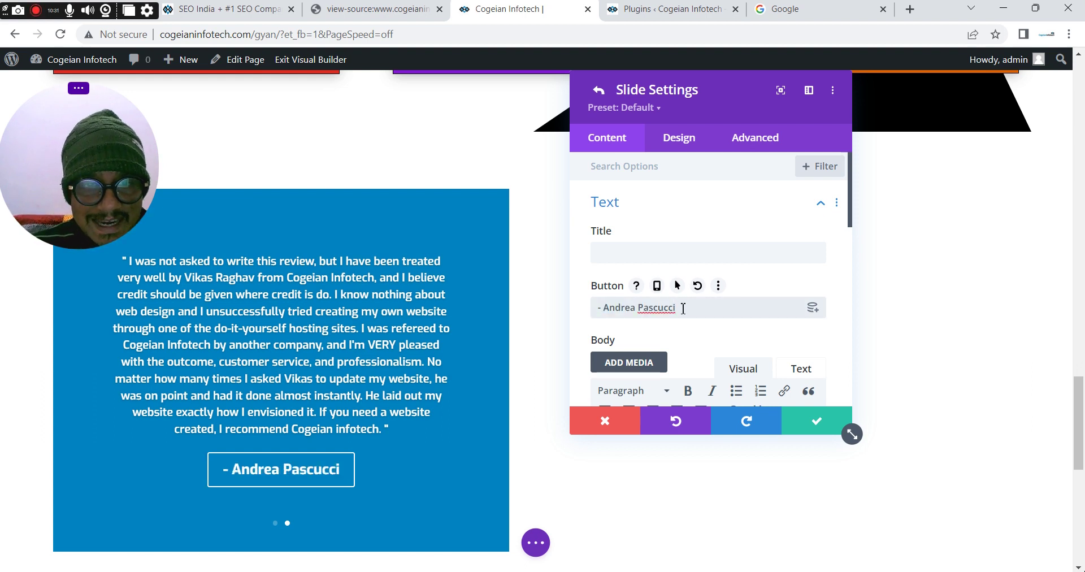
Replace the second slide's body with the second testimonial's review from the old site and save
click(373, 9)
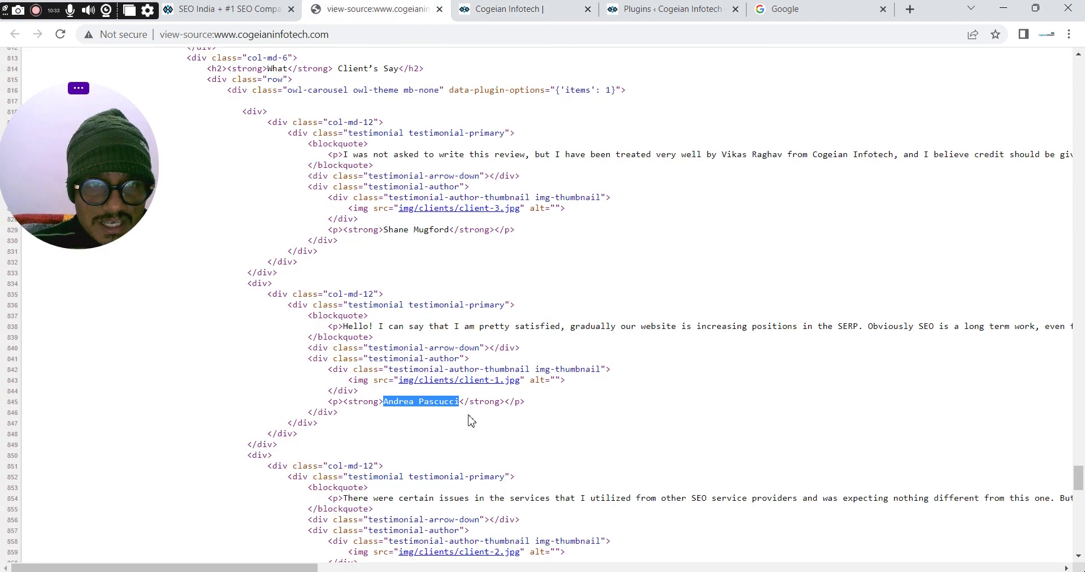
drag(345, 326, 837, 338)
drag(551, 328, 524, 326)
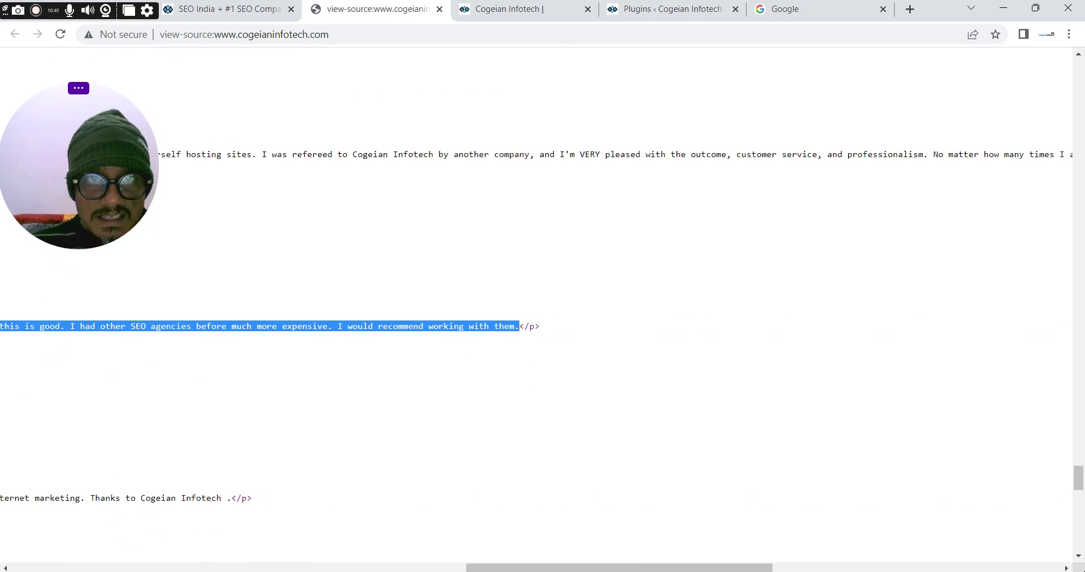
click(542, 9)
scroll(822, 325, down, 3)
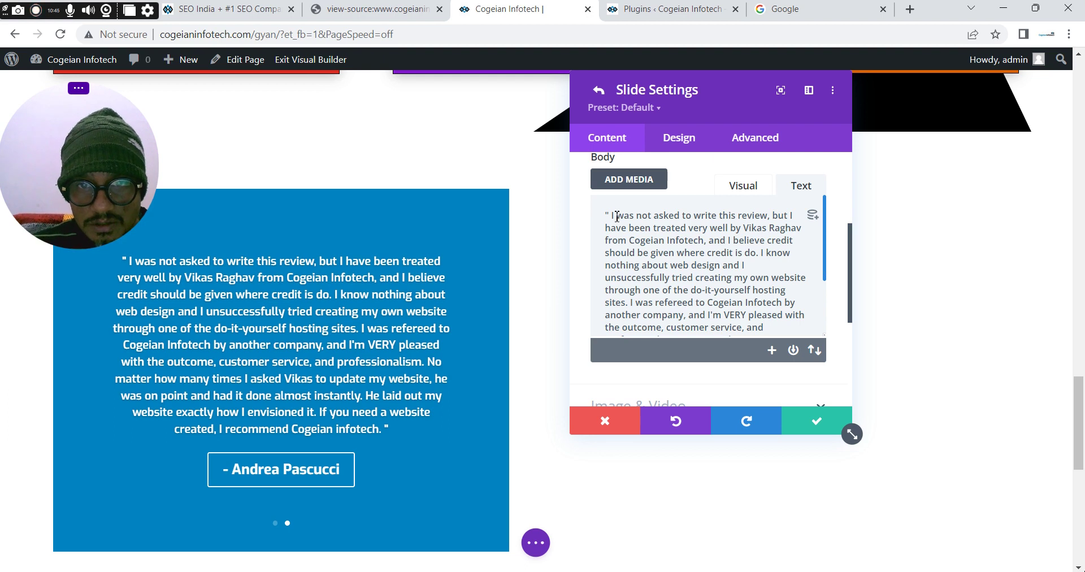
drag(613, 216, 749, 323)
drag(748, 308, 744, 318)
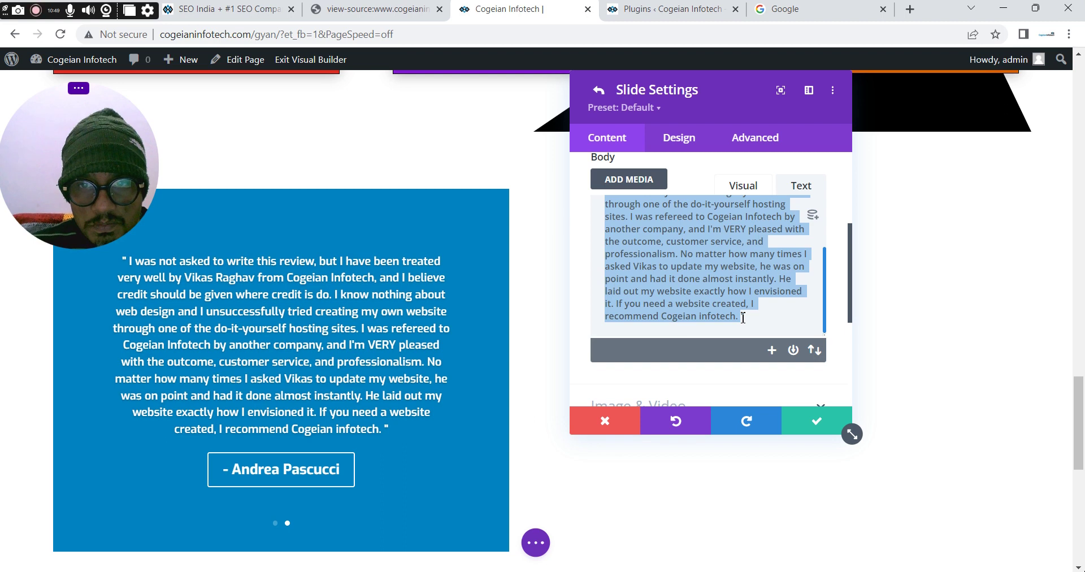
text(Hello! I can say that I am pretty satisfied, gradually our website is increasing positions in the SERP. Obviously SEO is a long term work, even for this should be not expensive. I see such guys working and sending regularly a report of their work; this is good. I had other SEO agencies before much more expensive. I would recommend working with them.)
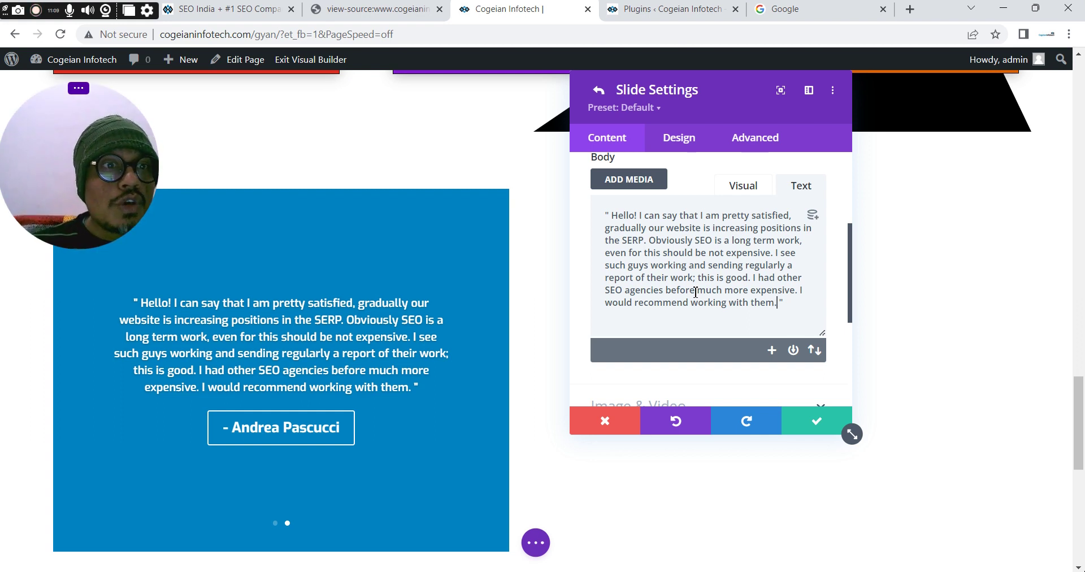
click(807, 431)
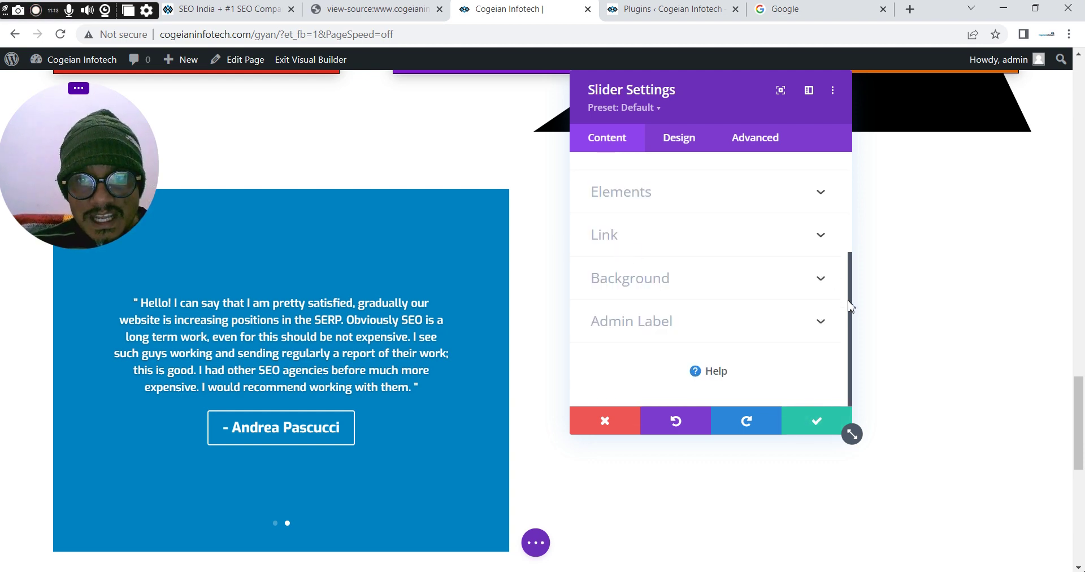
Duplicate slide 2 into a third slide and paste the third testimonial author's name into its Button
scroll(856, 287, up, 3)
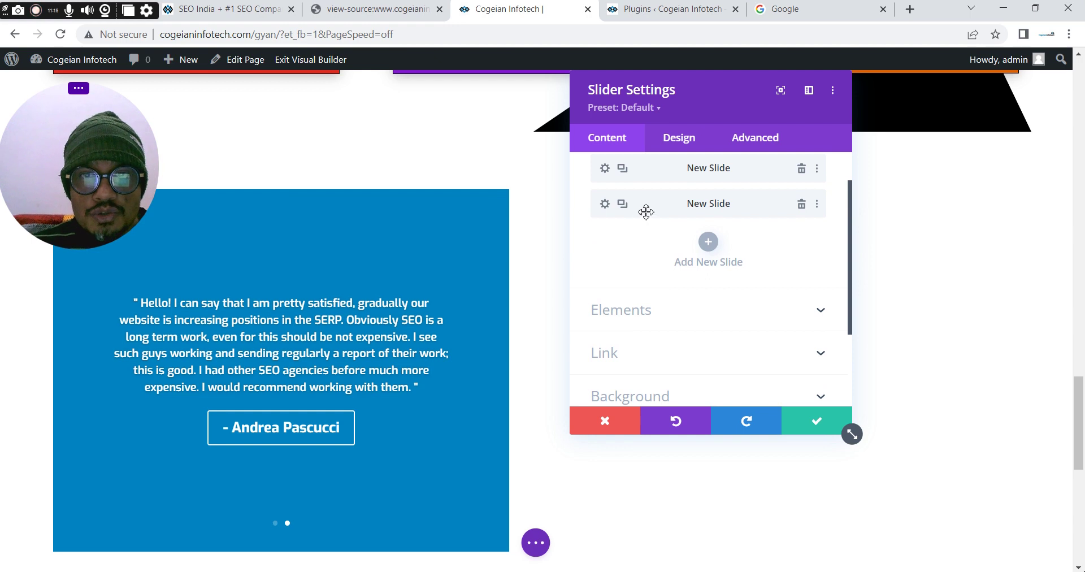
click(625, 205)
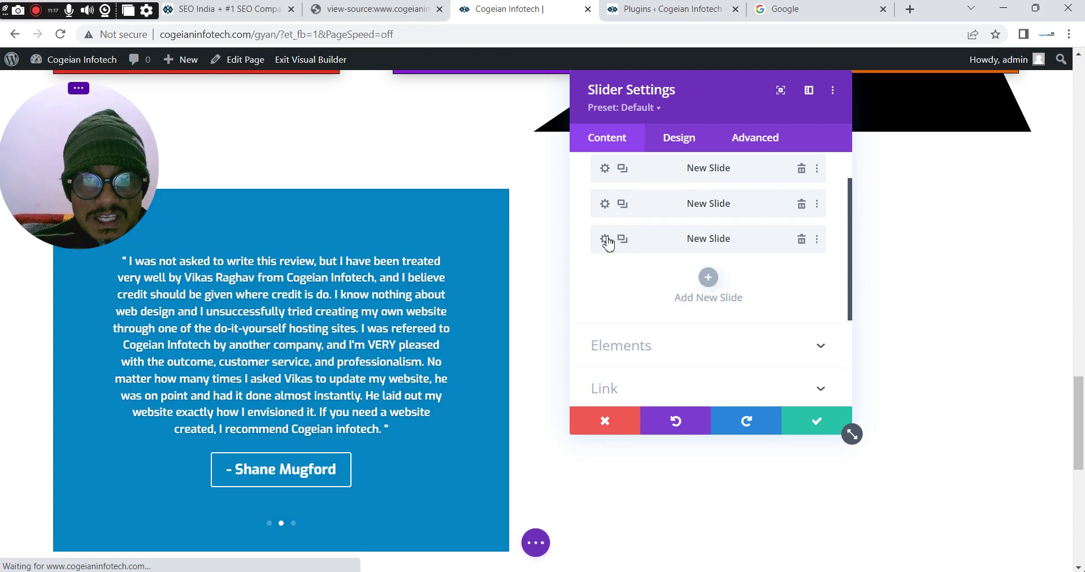
click(605, 240)
click(364, 9)
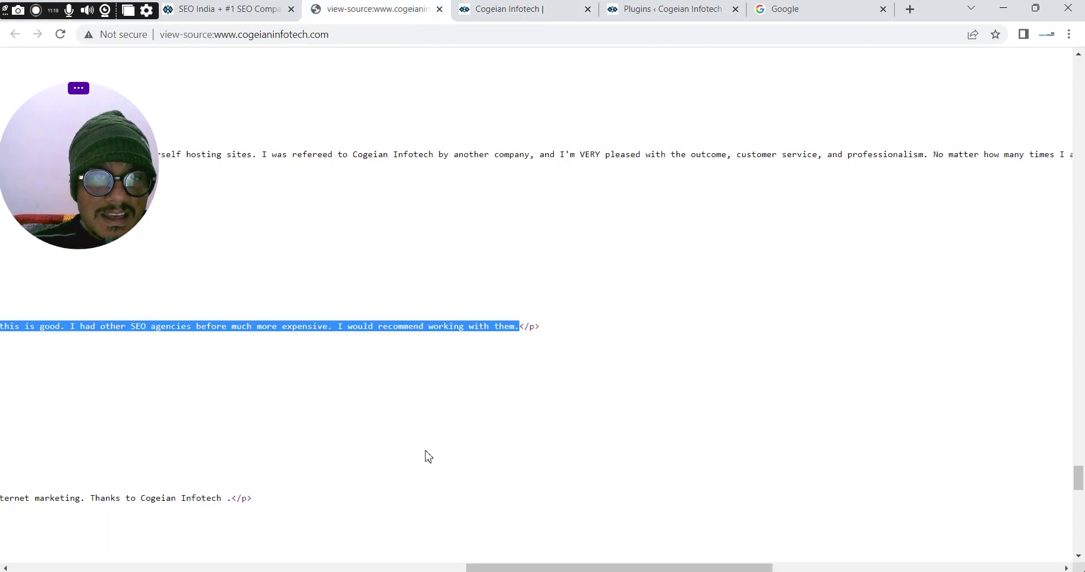
drag(584, 567, 49, 544)
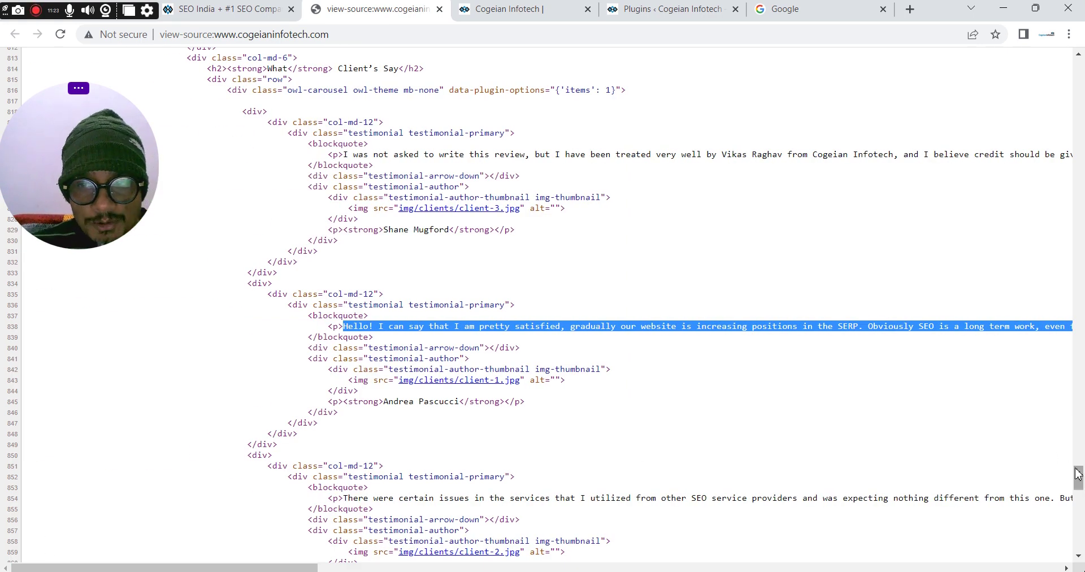
drag(1077, 472, 1077, 487)
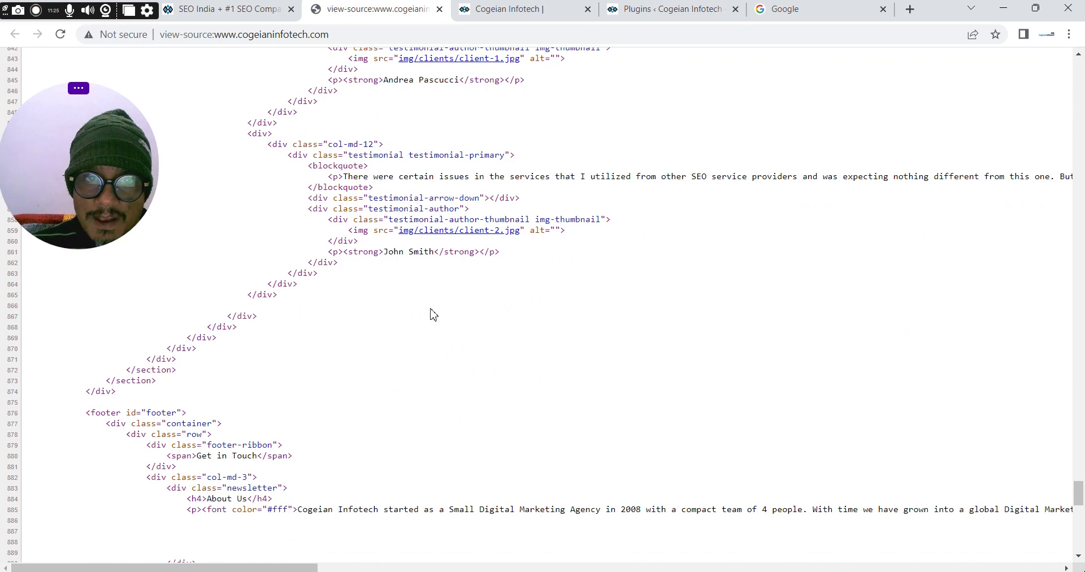
drag(384, 251, 421, 250)
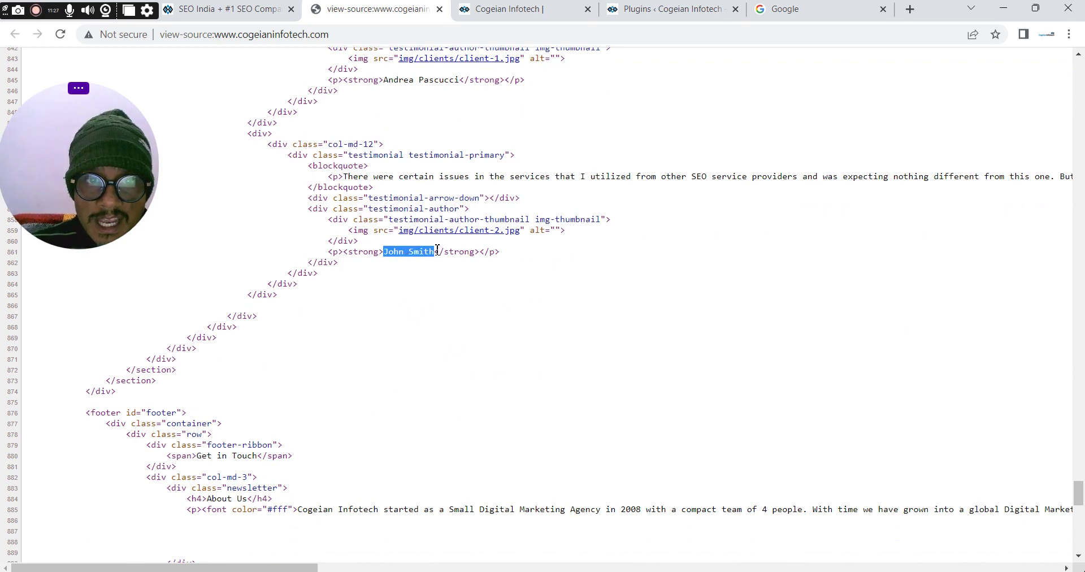
click(505, 9)
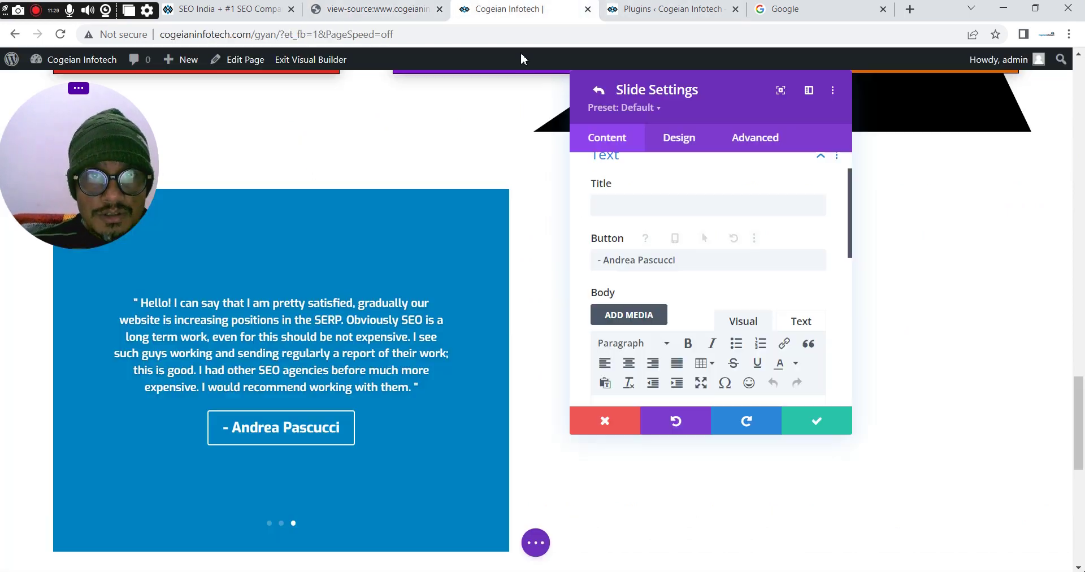
drag(603, 260, 686, 260)
text(John Smith)
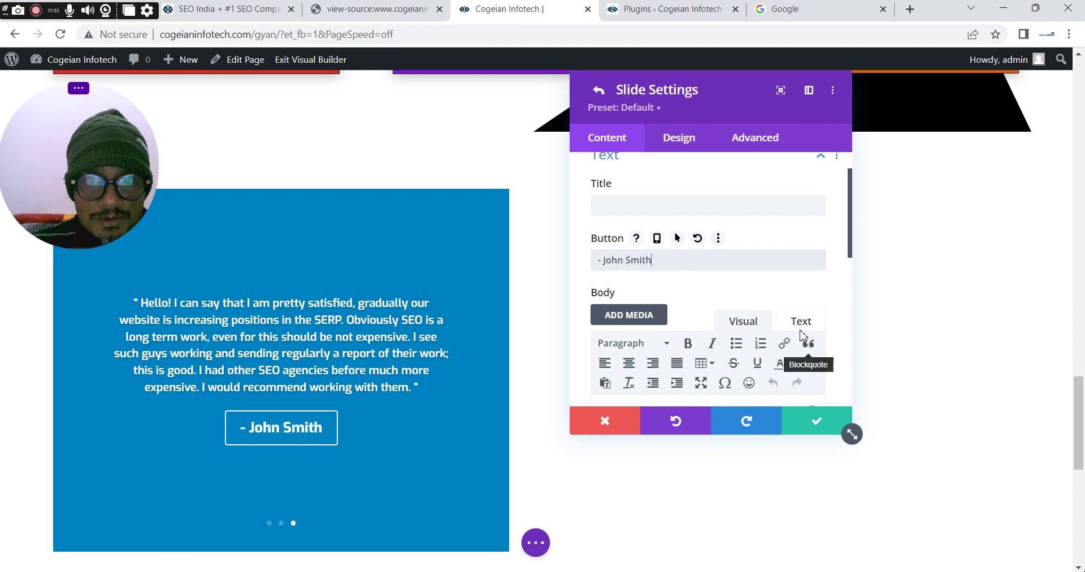
Switch the third slide's body to Text mode and replace it with the third testimonial's review
click(801, 321)
key(ctrl+shift+Tab)
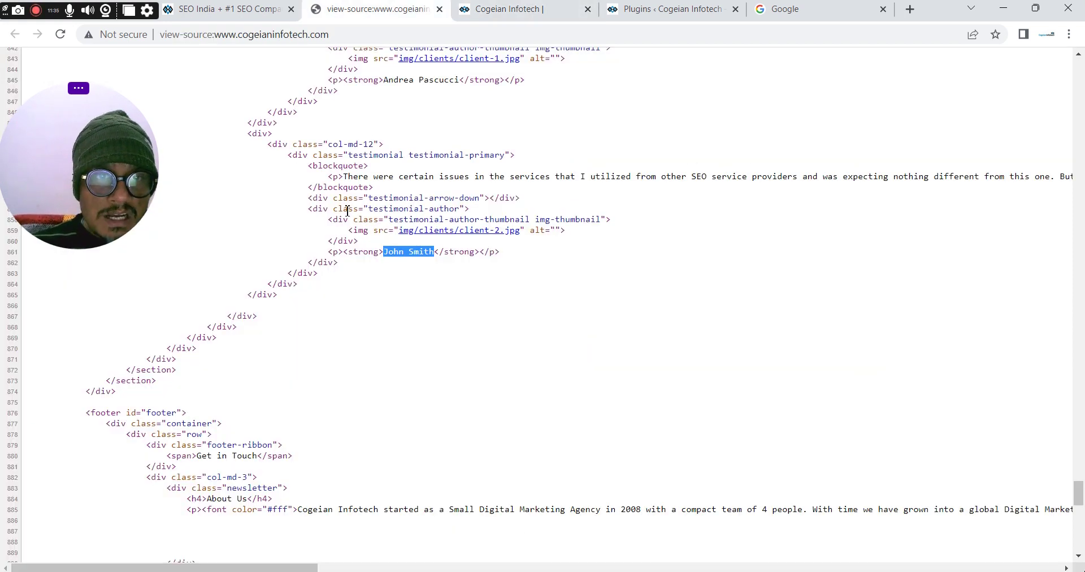
drag(344, 176, 673, 191)
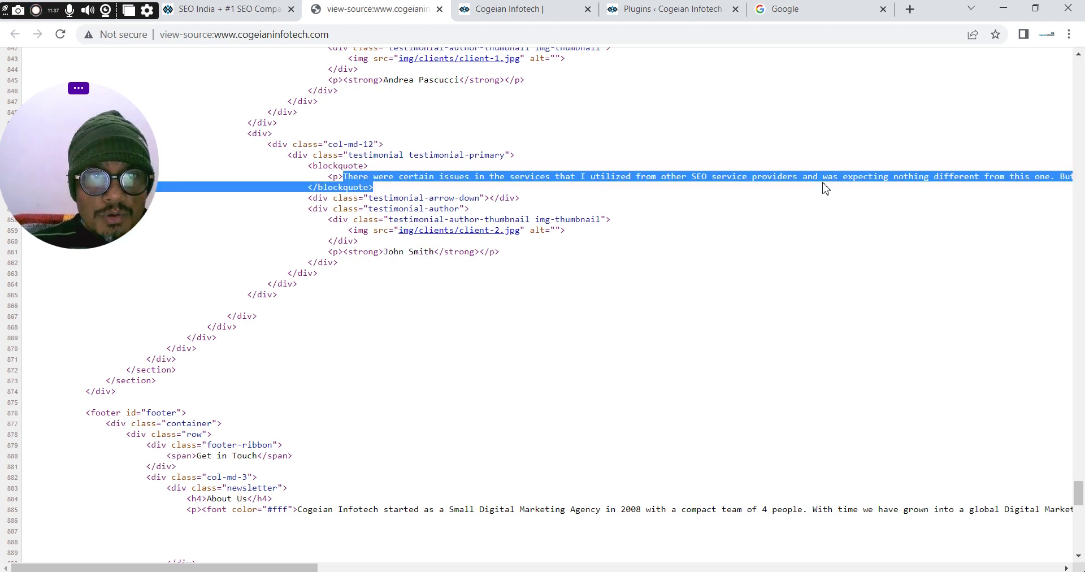
drag(815, 188, 937, 171)
drag(1034, 188, 508, 178)
click(509, 9)
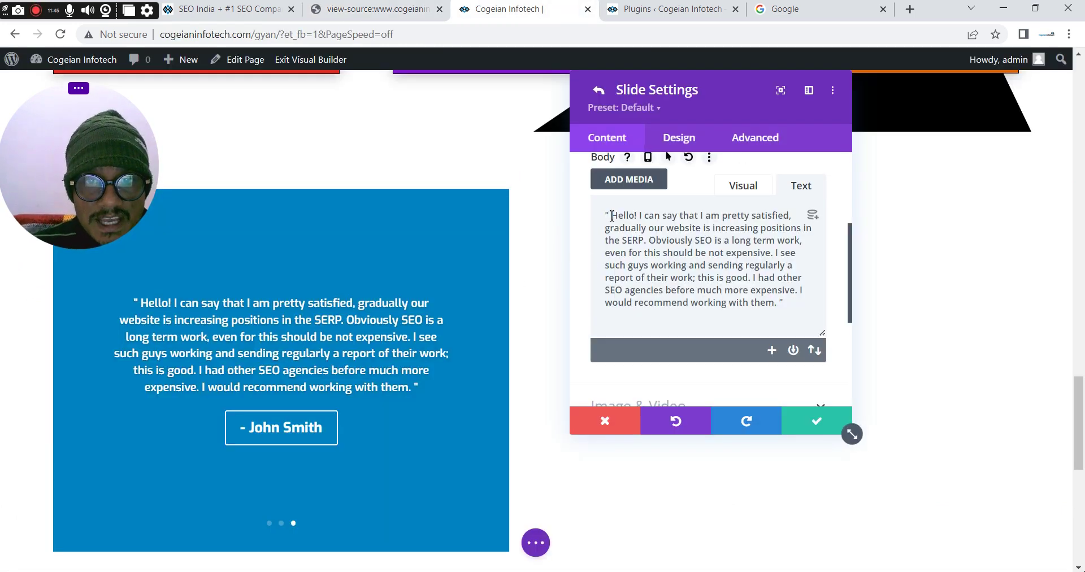
drag(614, 216, 770, 300)
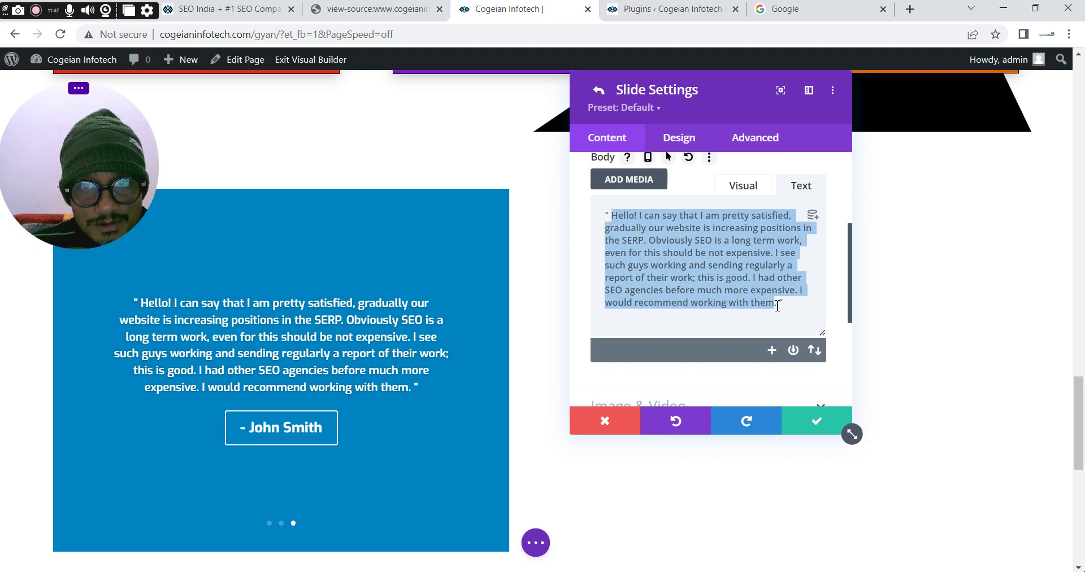
key(ctrl+v)
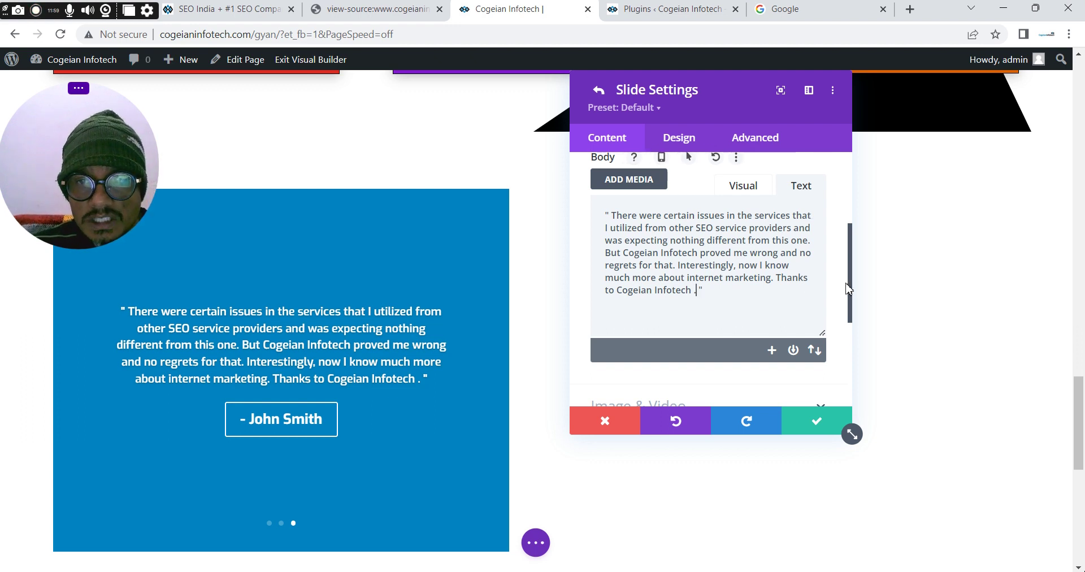
drag(851, 283, 845, 219)
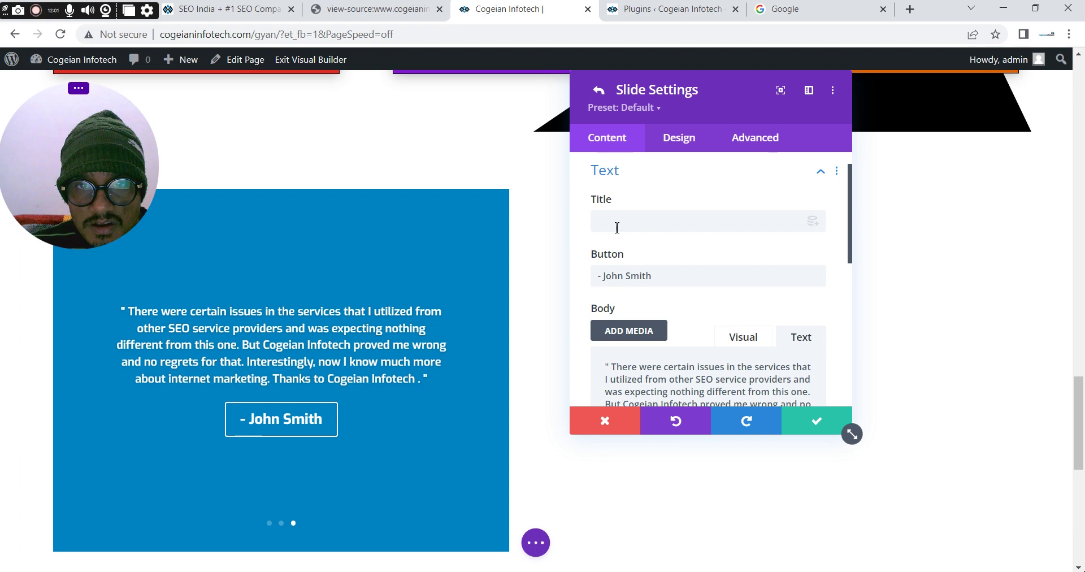
Copy the 'What Client's Say' heading from the live homepage into the third slide's Title field
key(ctrl+1)
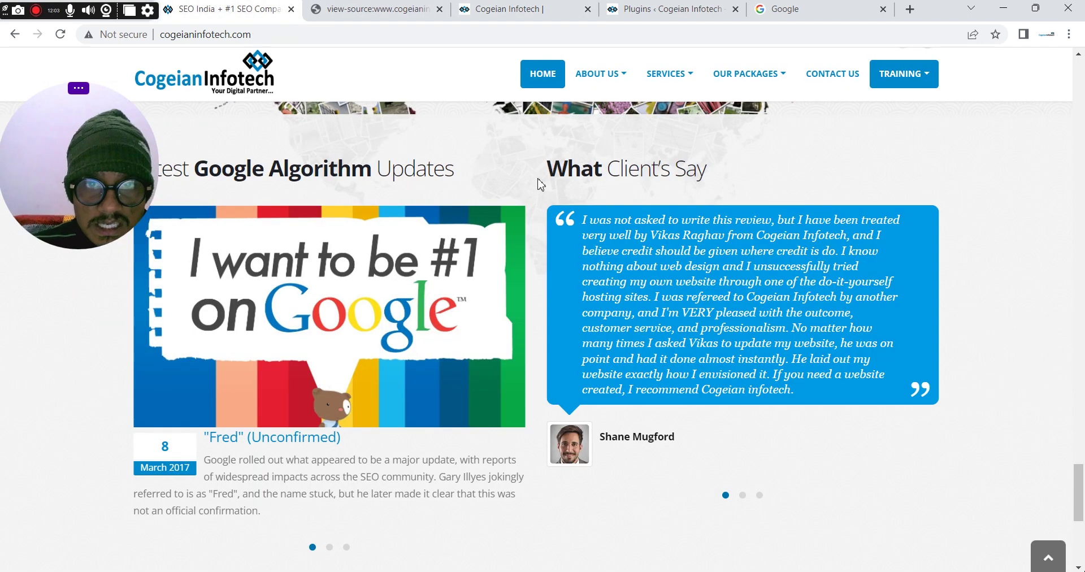
triple_click(597, 175)
key(ctrl+c)
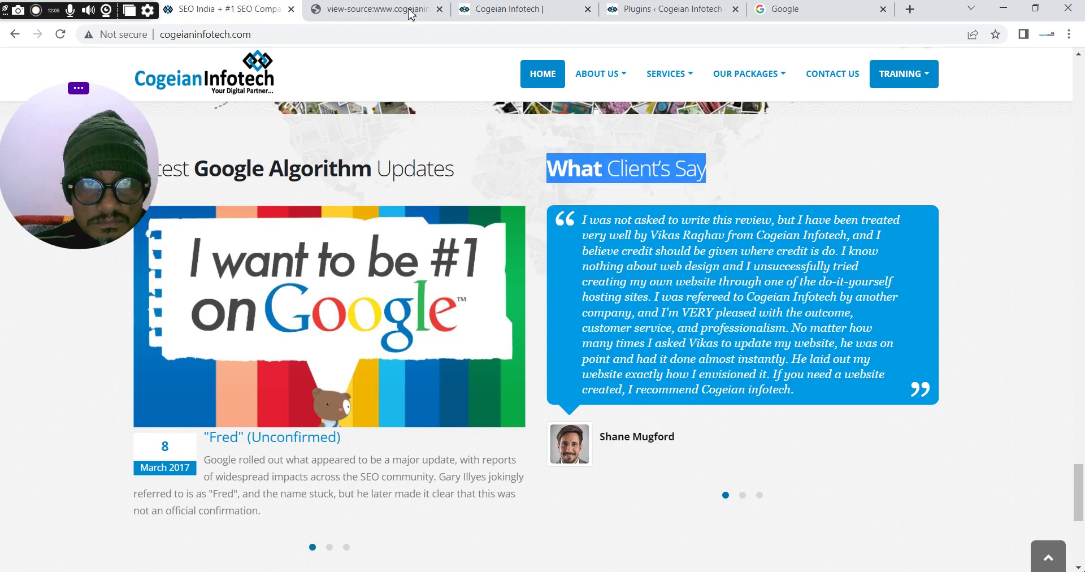
click(480, 10)
click(627, 226)
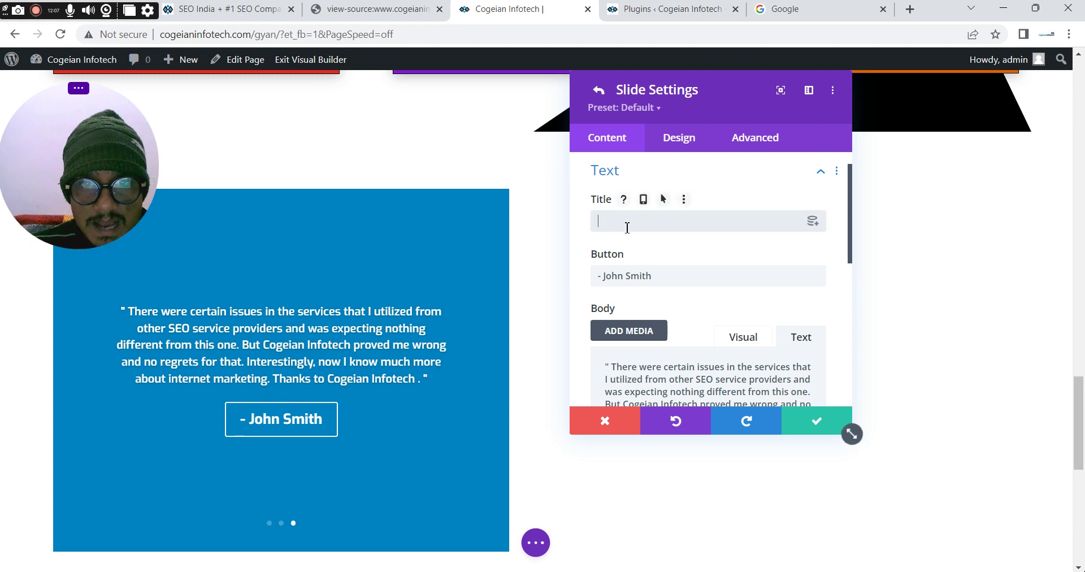
key(ctrl+v)
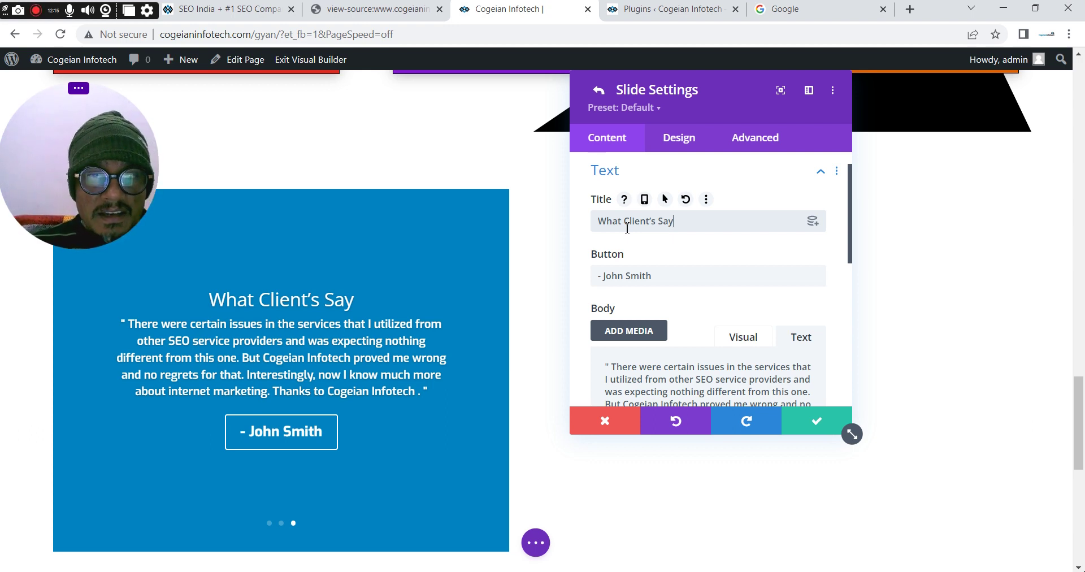
click(687, 150)
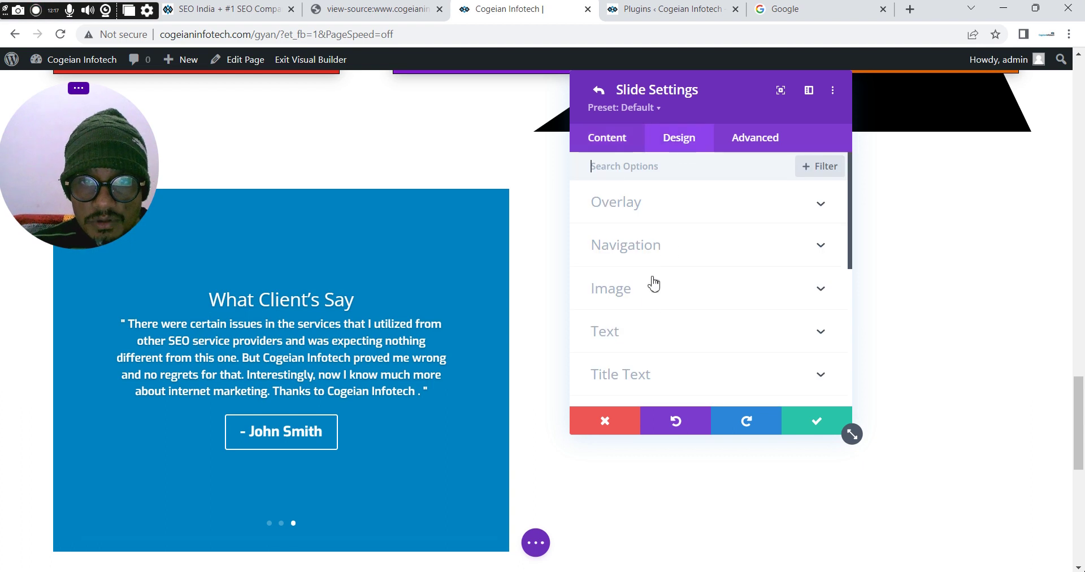
Set the third slide's Title Font to Exo and Title Font Weight to Bold
click(633, 371)
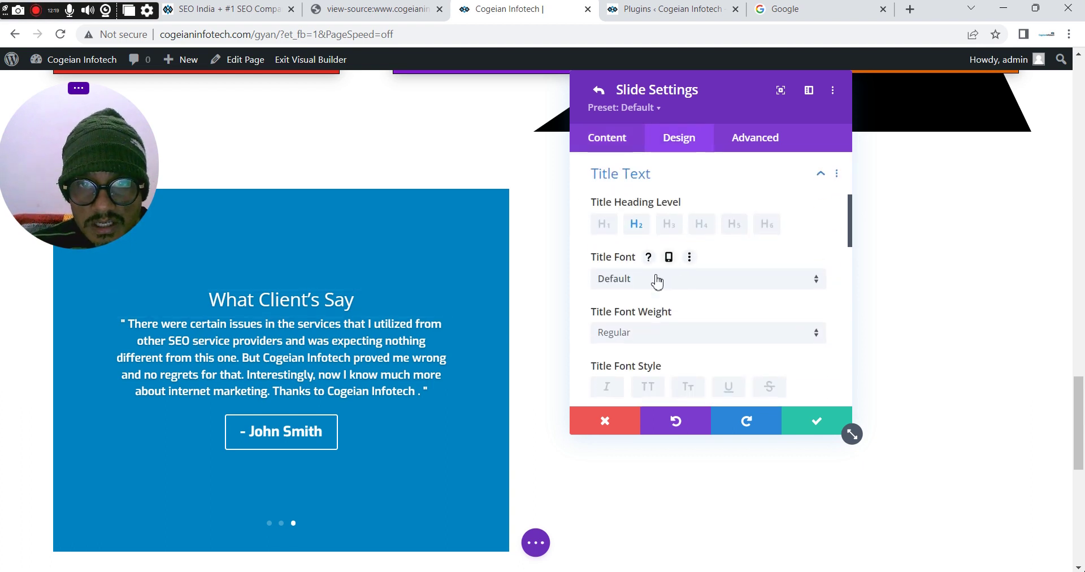
click(656, 278)
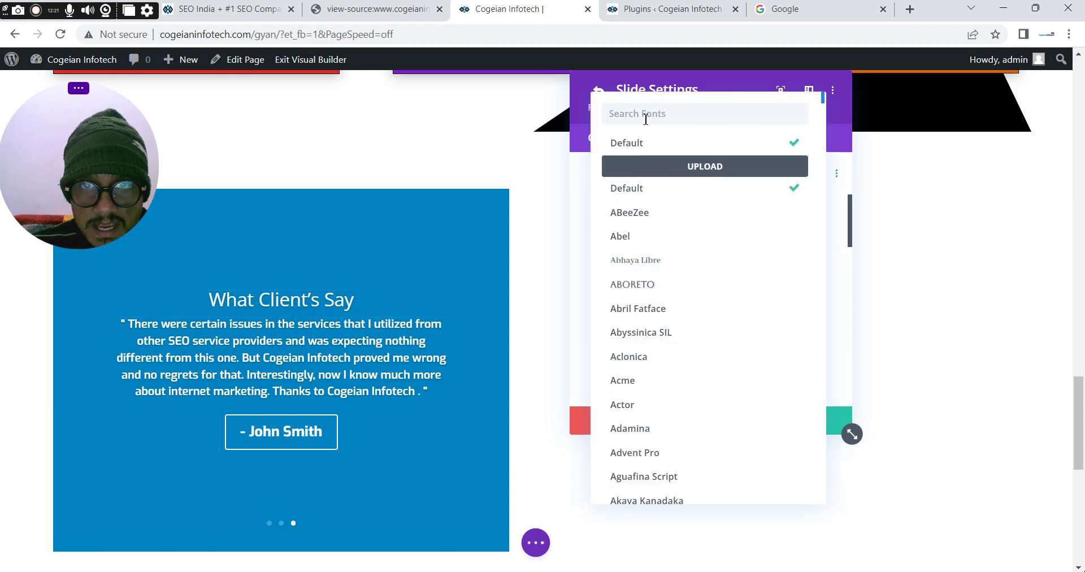
text(exo)
click(619, 143)
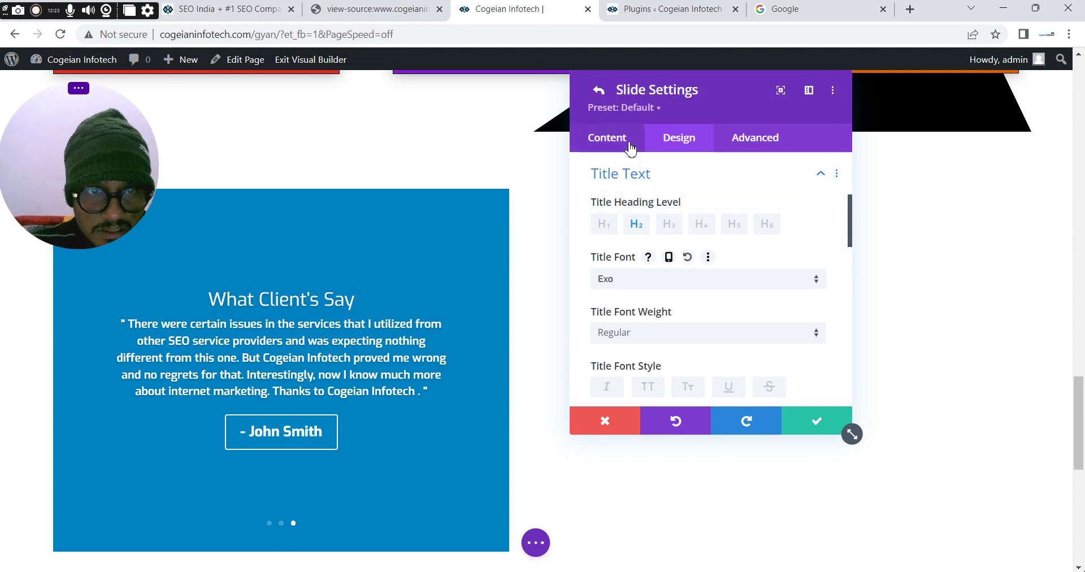
click(655, 334)
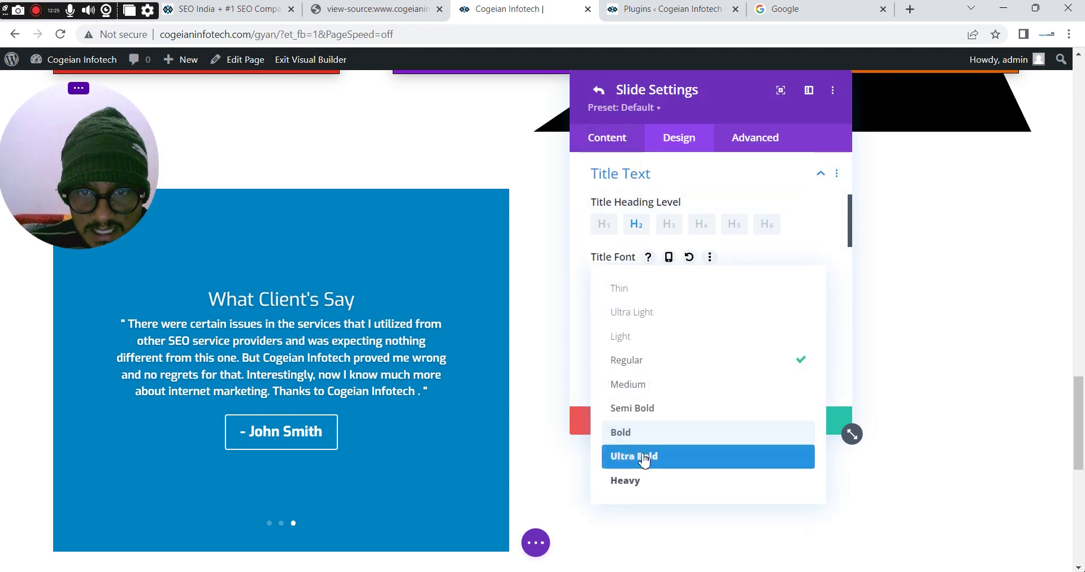
click(631, 436)
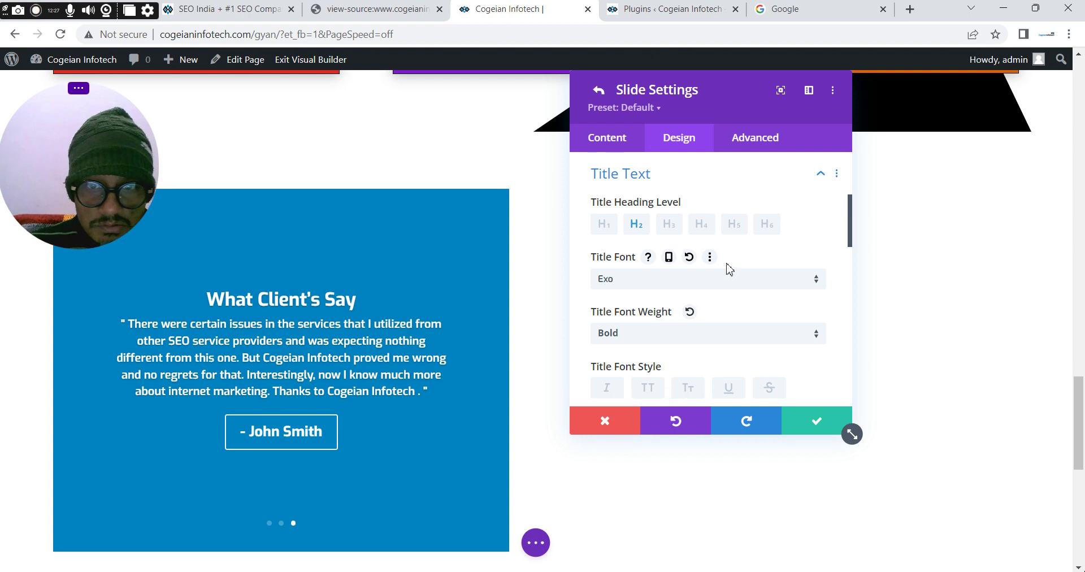
drag(852, 234, 852, 177)
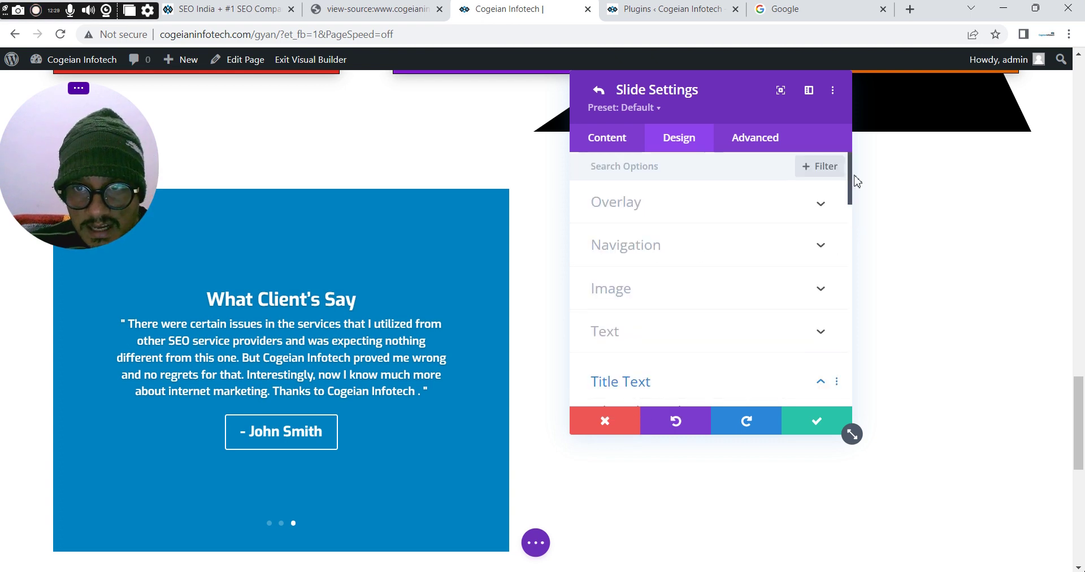
Copy the 'What Client's Say' title text and save the third slide
click(622, 146)
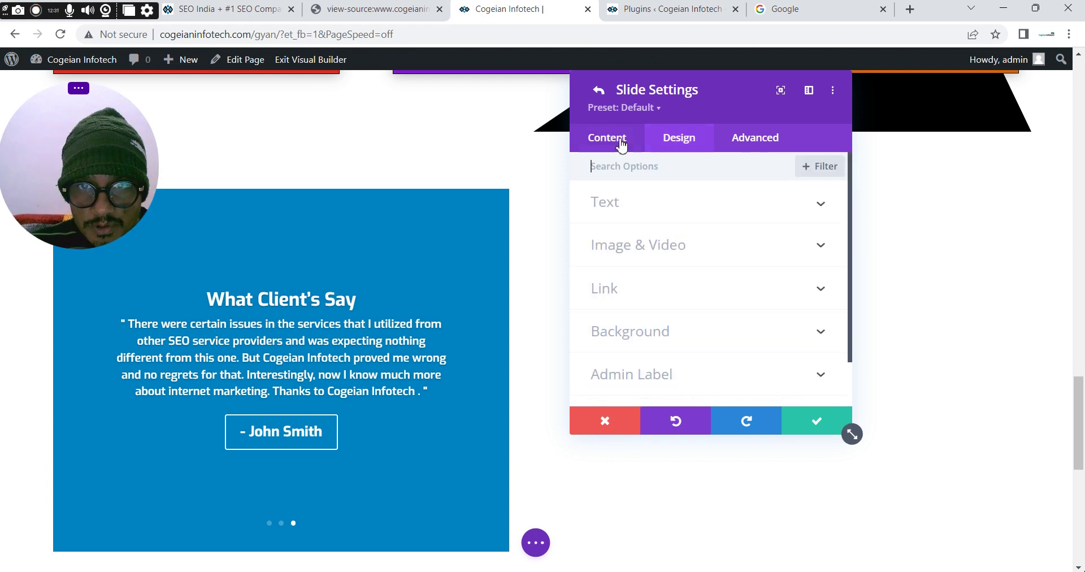
click(620, 214)
triple_click(636, 258)
key(ctrl+c)
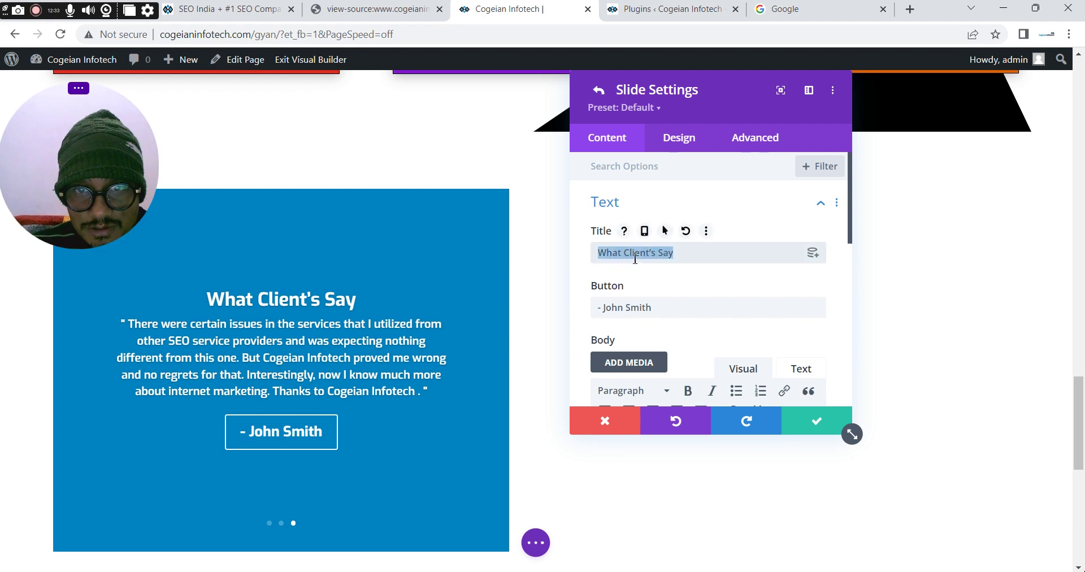
click(807, 428)
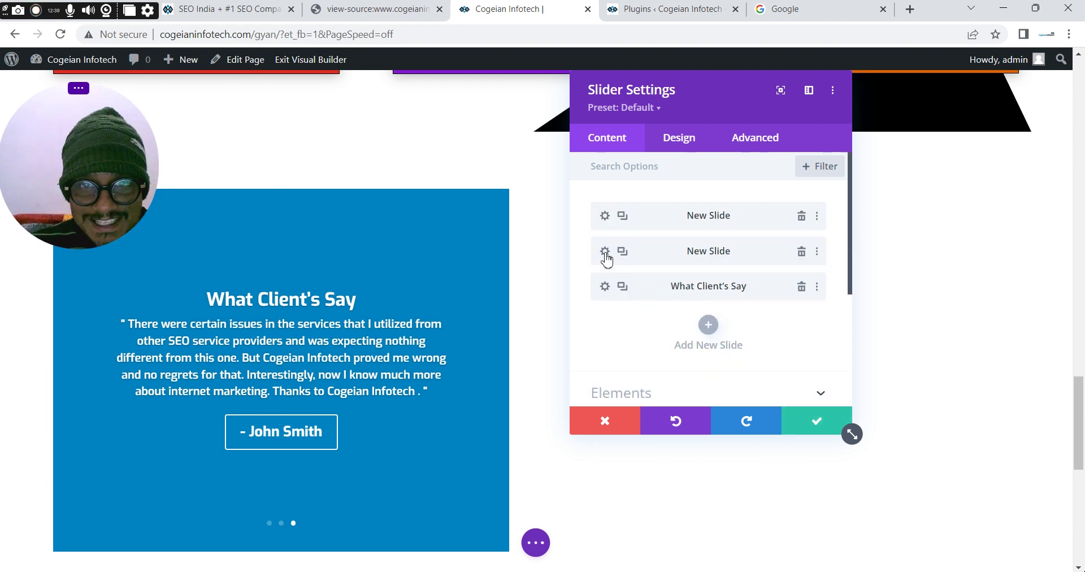
Give slide 2 the 'What Client's Say' title in Bold Exo and save it
click(605, 251)
click(632, 261)
key(ctrl+v)
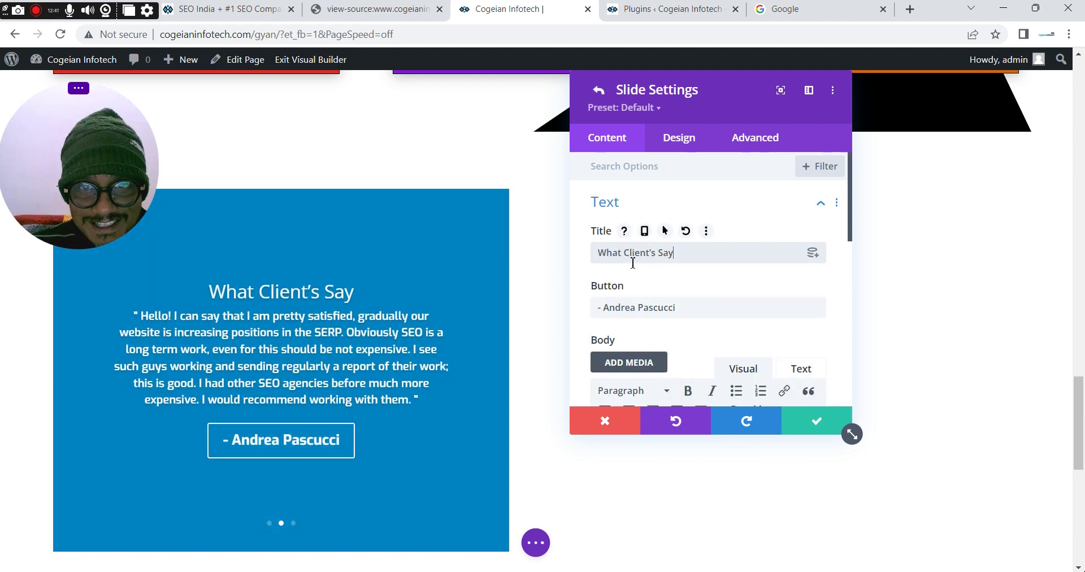
click(679, 142)
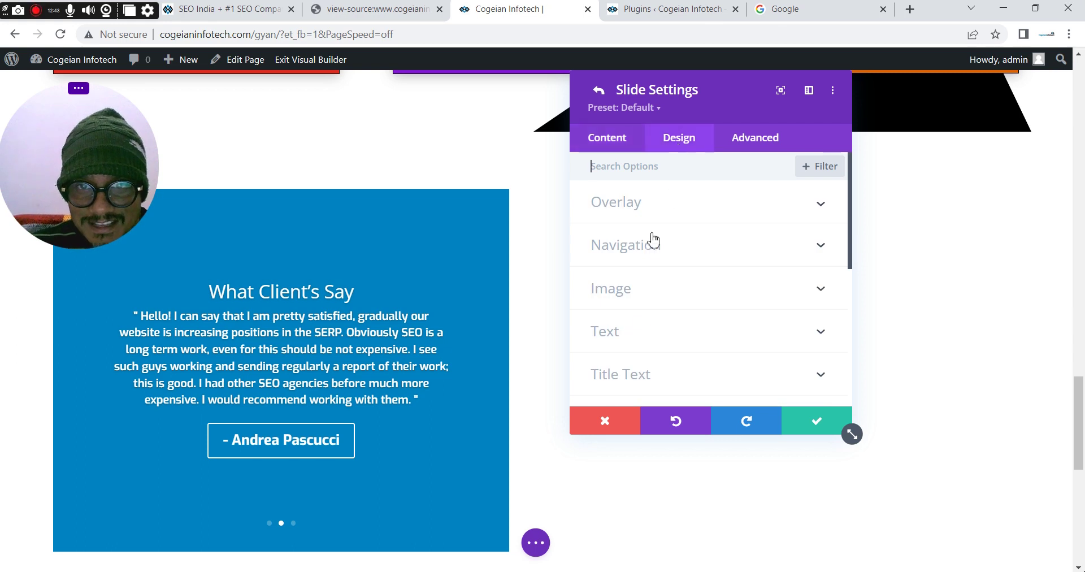
click(630, 372)
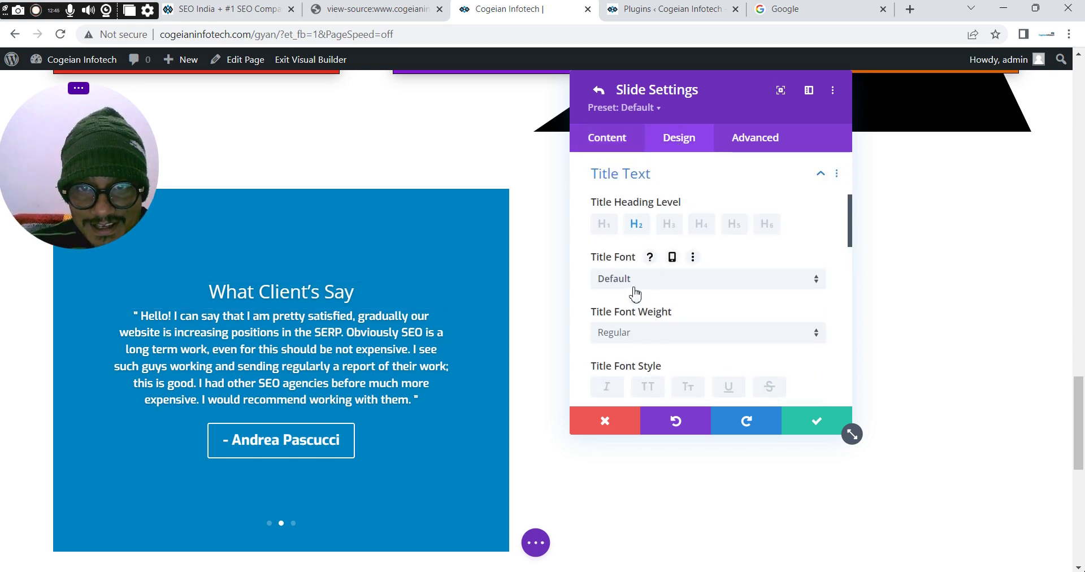
click(635, 280)
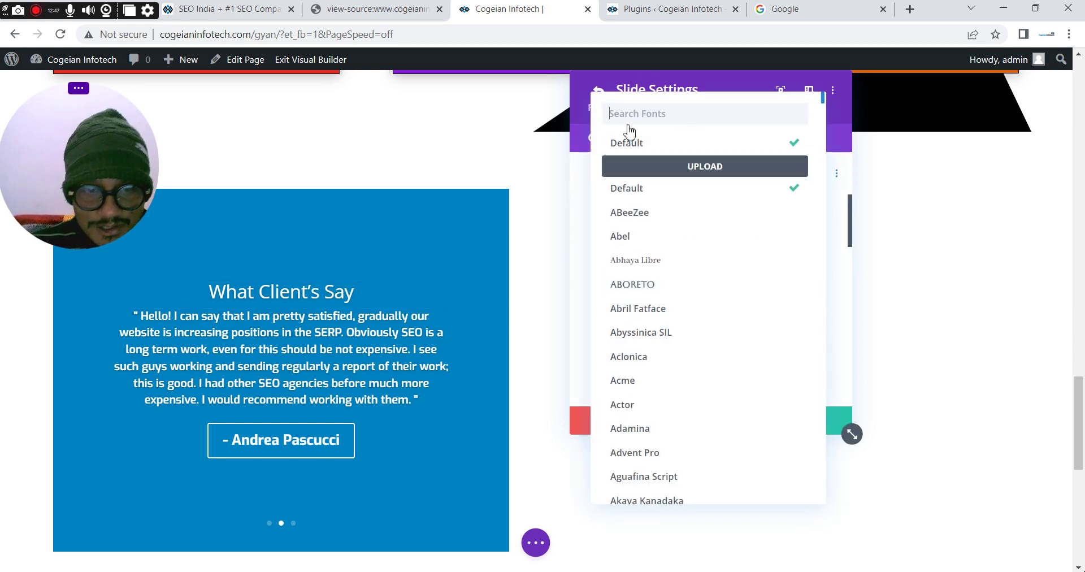
text(exo)
click(622, 142)
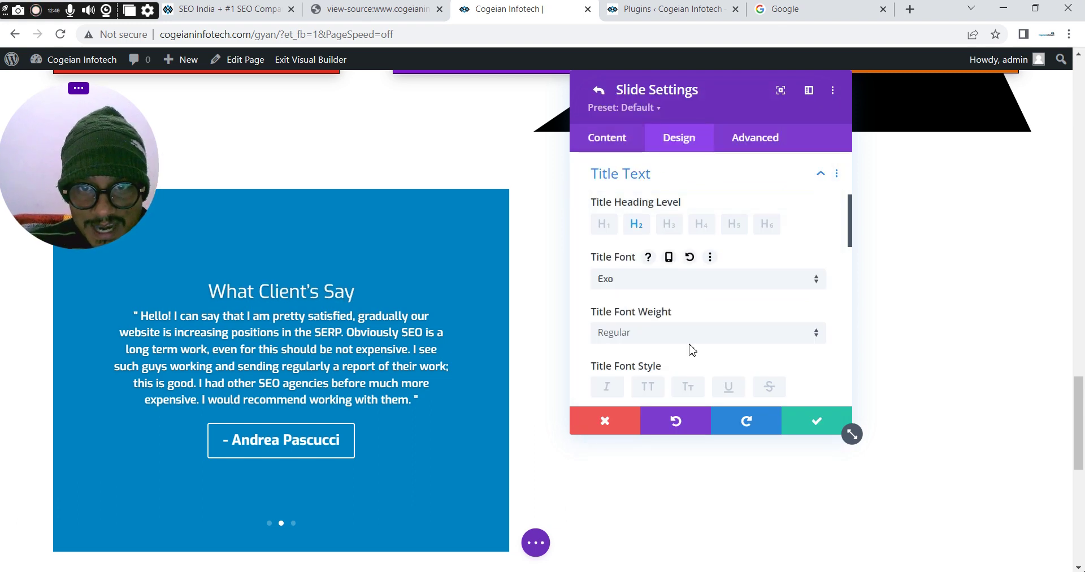
click(643, 338)
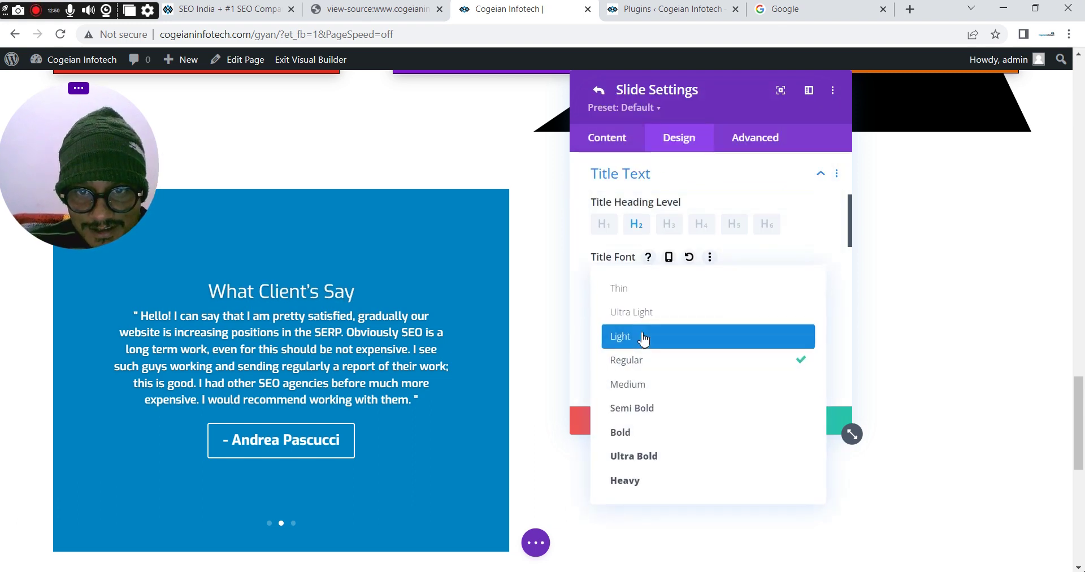
click(635, 434)
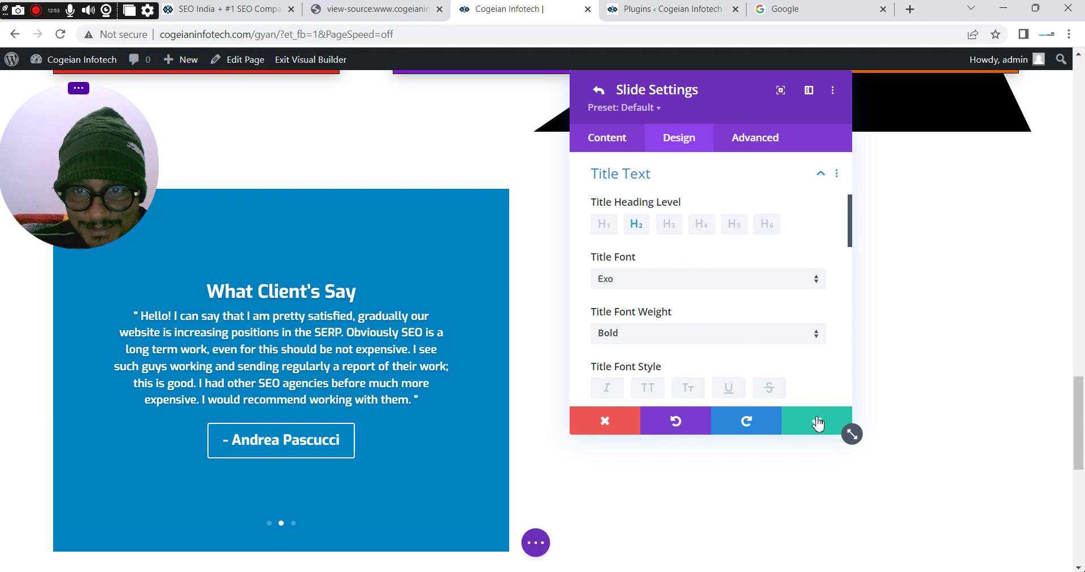
click(818, 423)
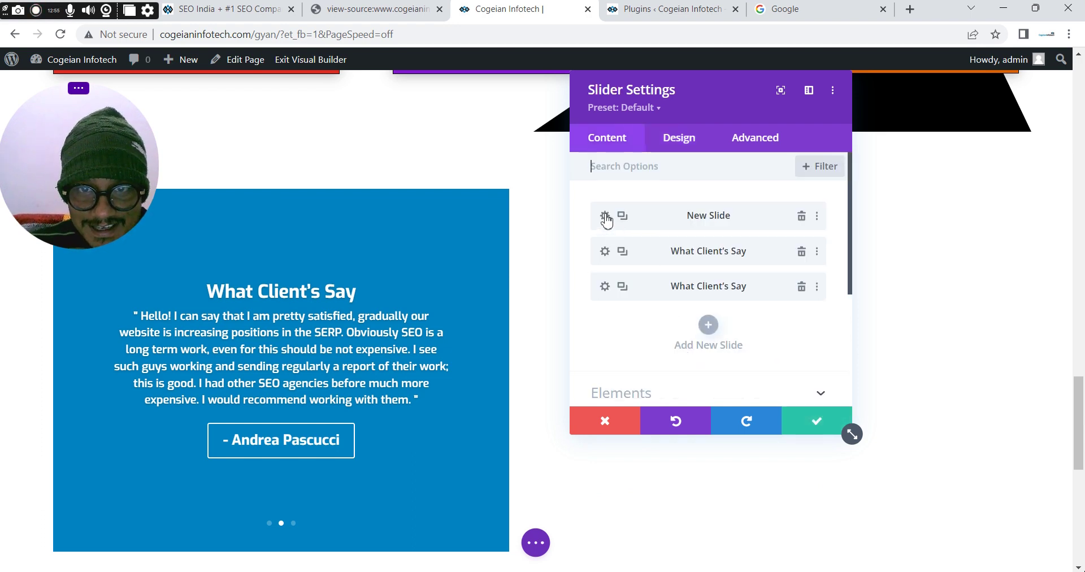
Give slide 1 the 'What Client's Say' title in Bold Exo and save it
click(605, 215)
click(625, 255)
key(ctrl+v)
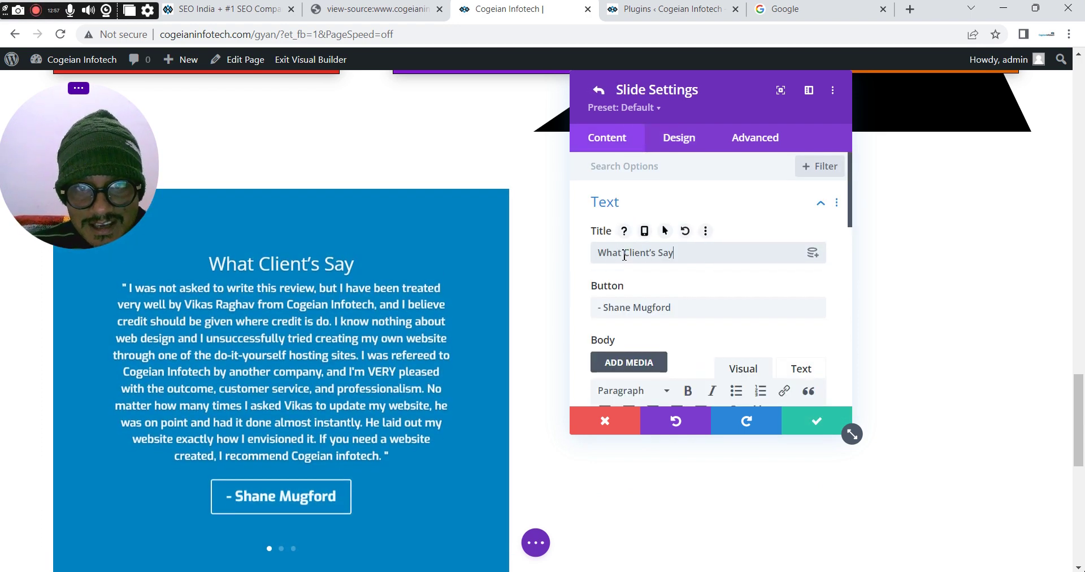
click(678, 141)
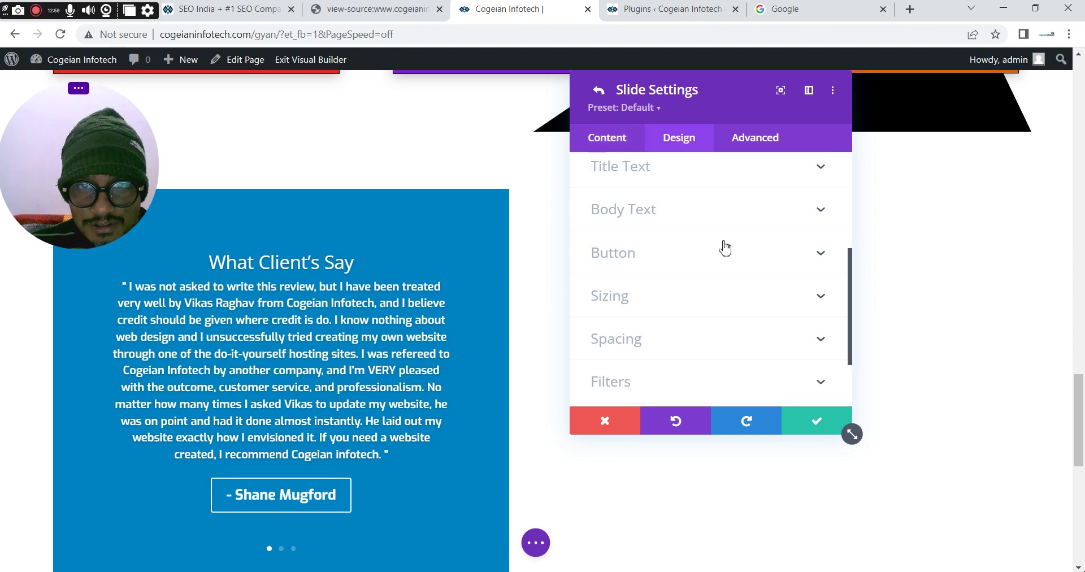
click(621, 179)
click(636, 281)
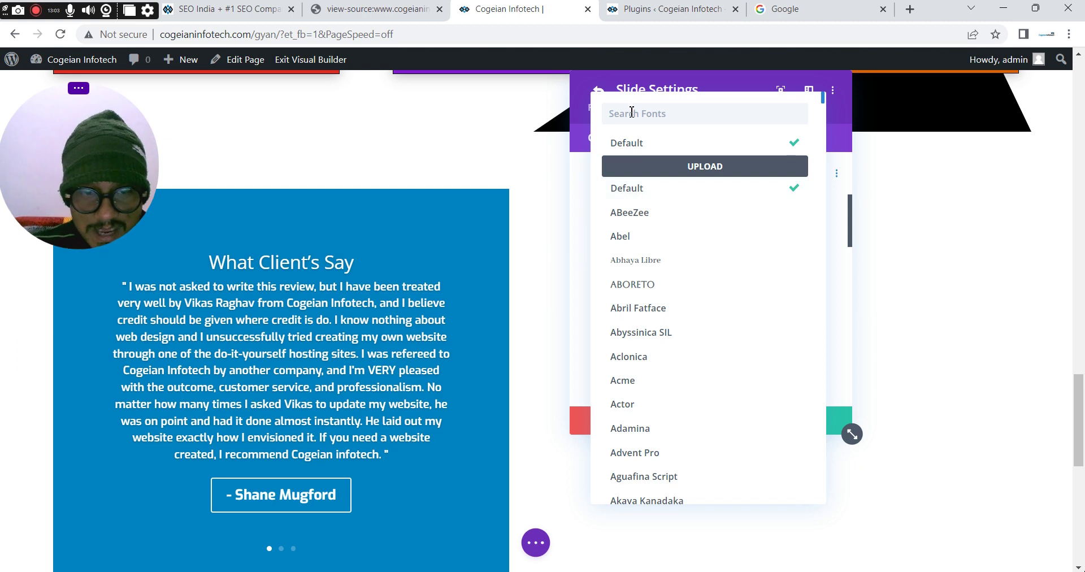
click(632, 113)
text(exo)
click(620, 146)
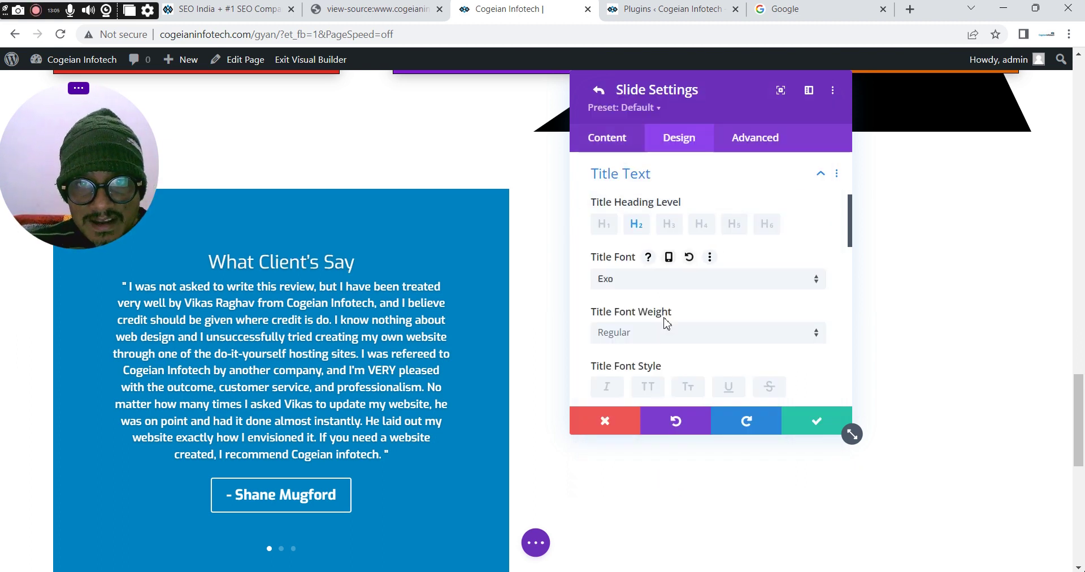
click(643, 338)
click(627, 432)
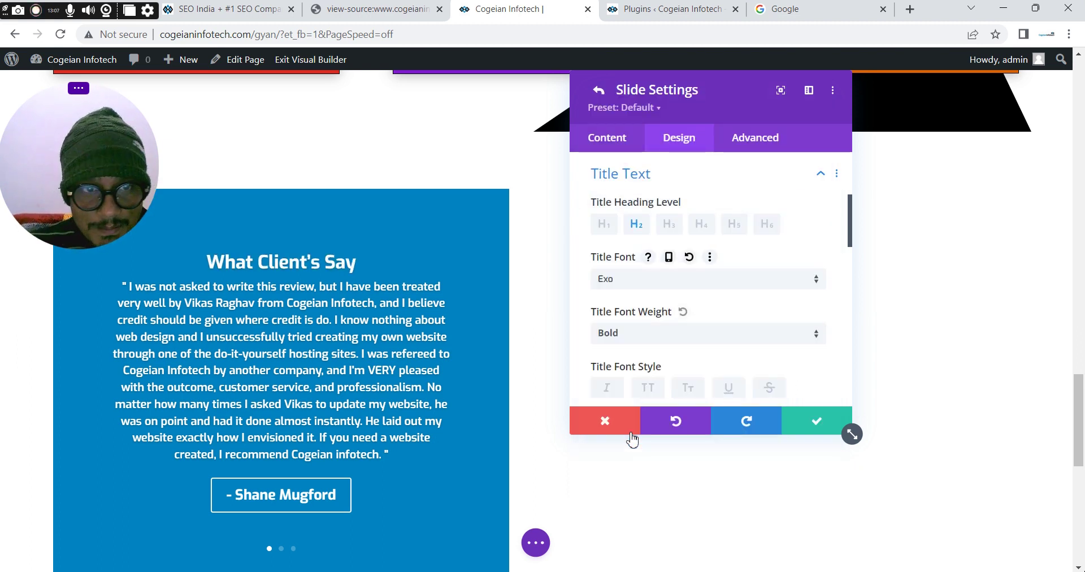
click(815, 424)
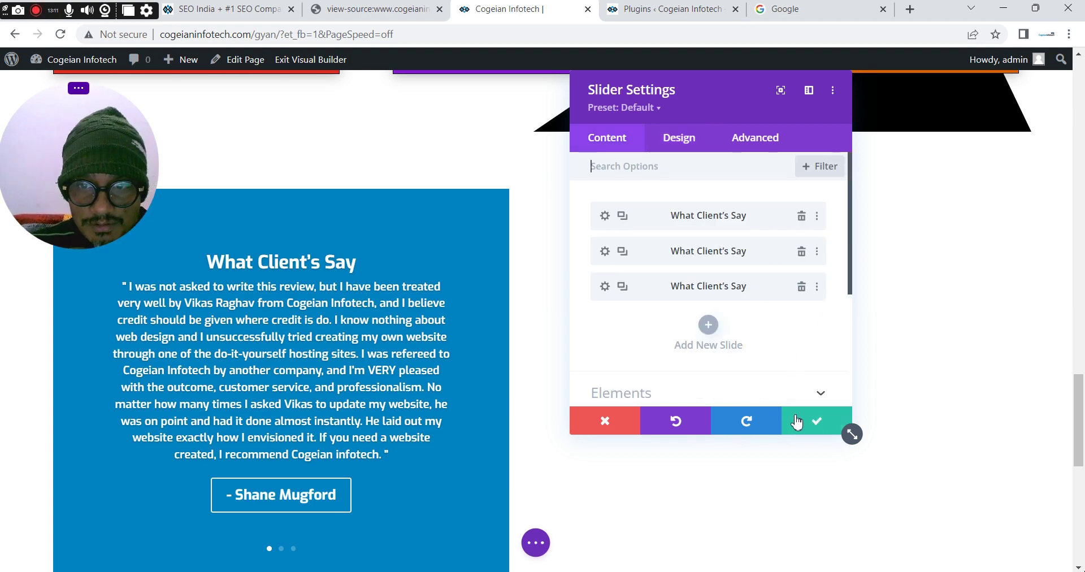
Turn on the slider's Automatic Animation with 7000 ms speed and save the slider settings
click(680, 139)
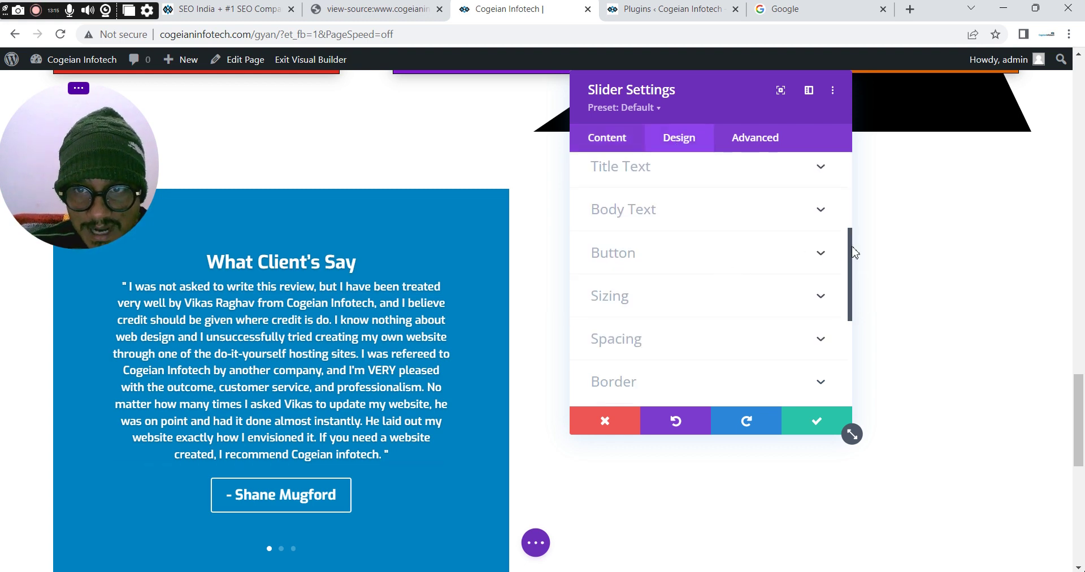
drag(849, 252, 860, 334)
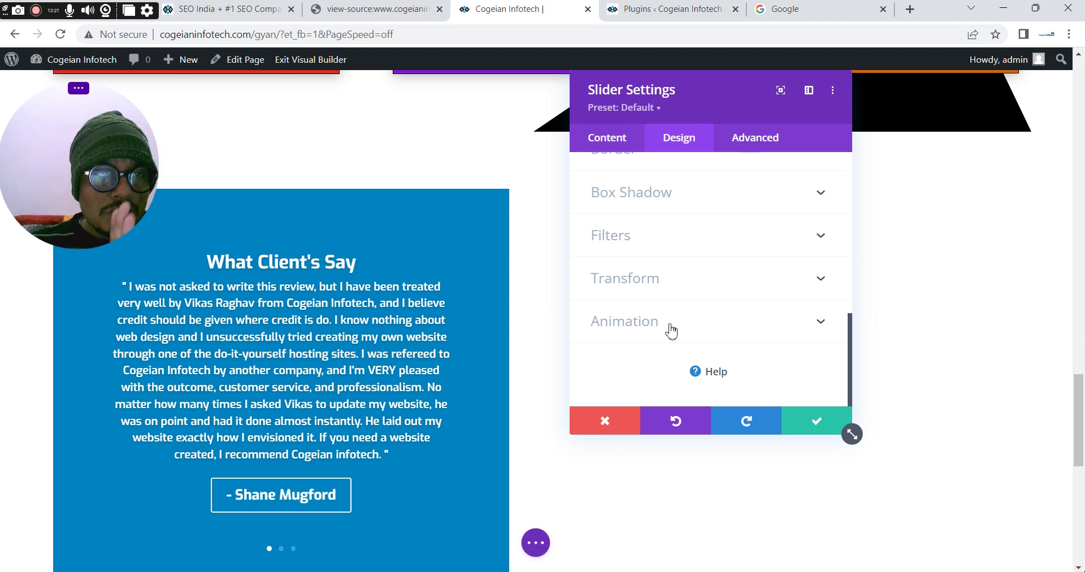
mouse_move(480, 373)
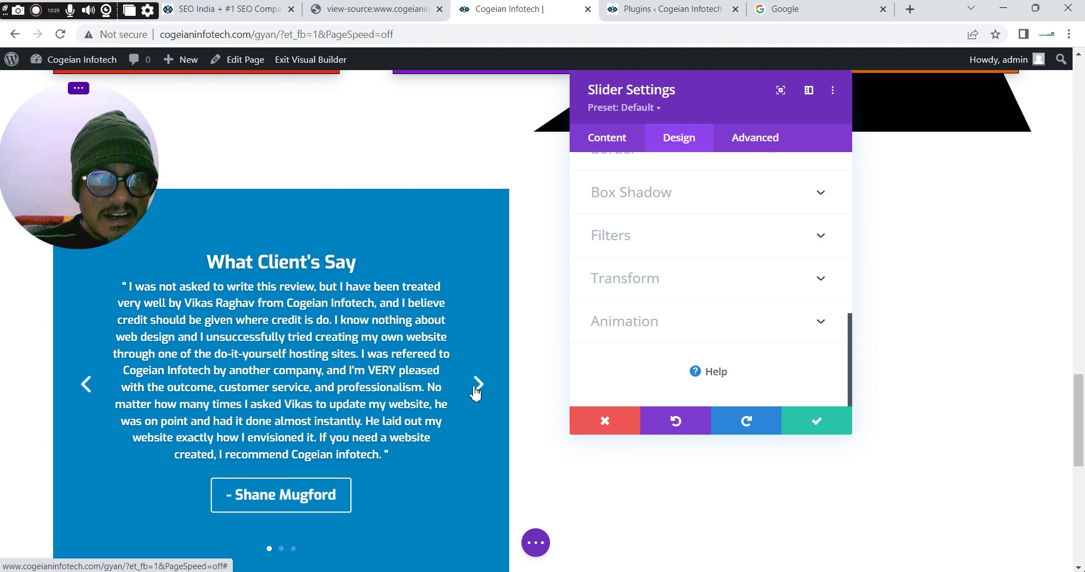
click(475, 389)
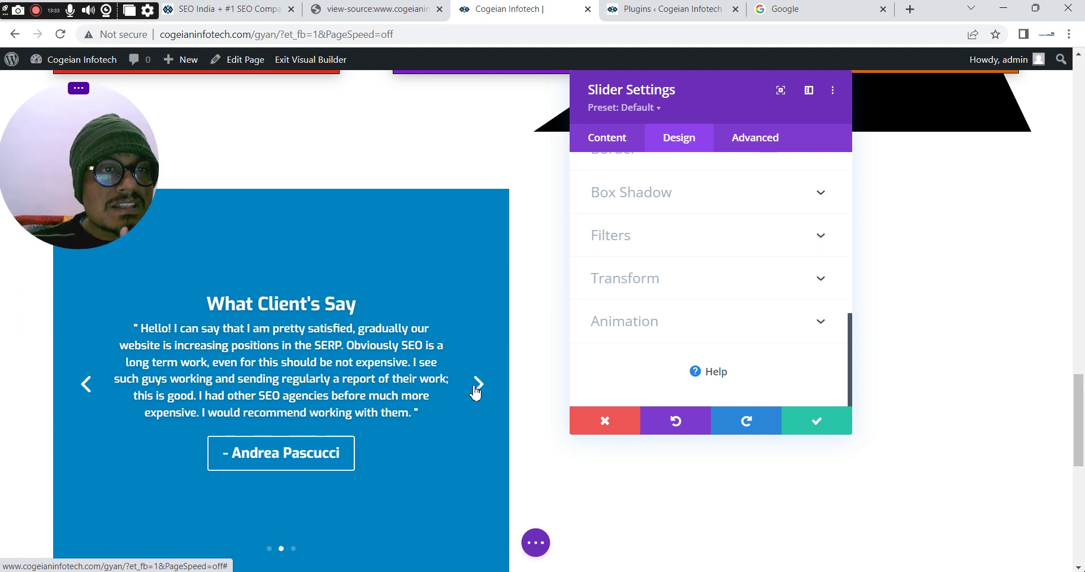
click(633, 323)
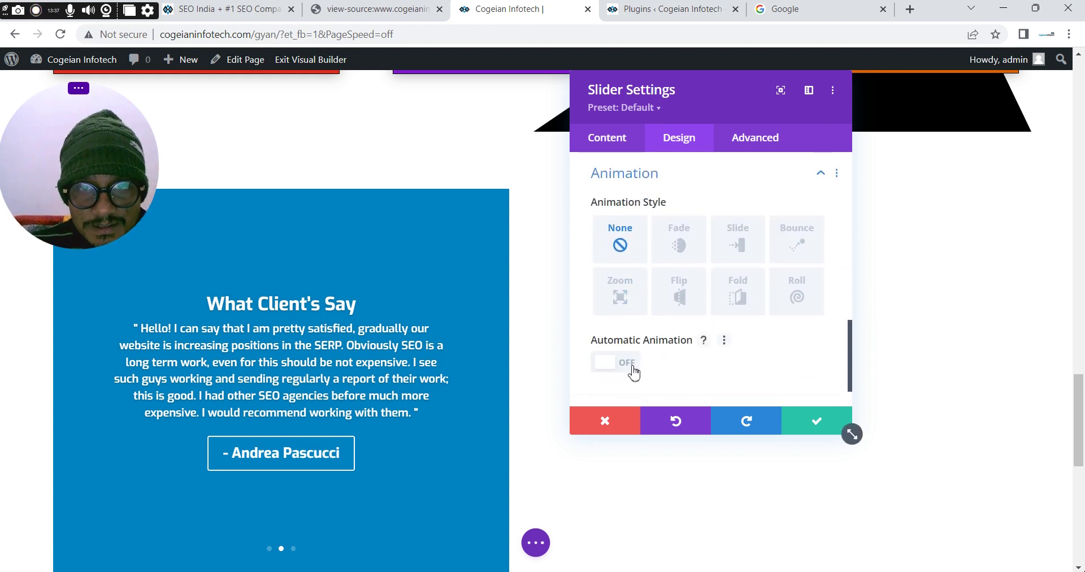
click(635, 373)
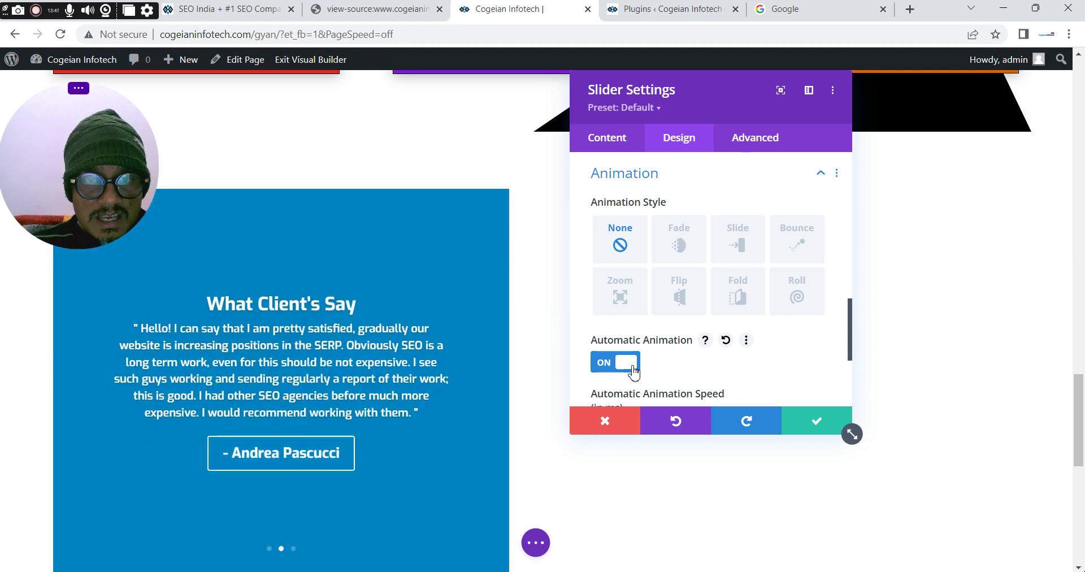
drag(854, 322, 852, 361)
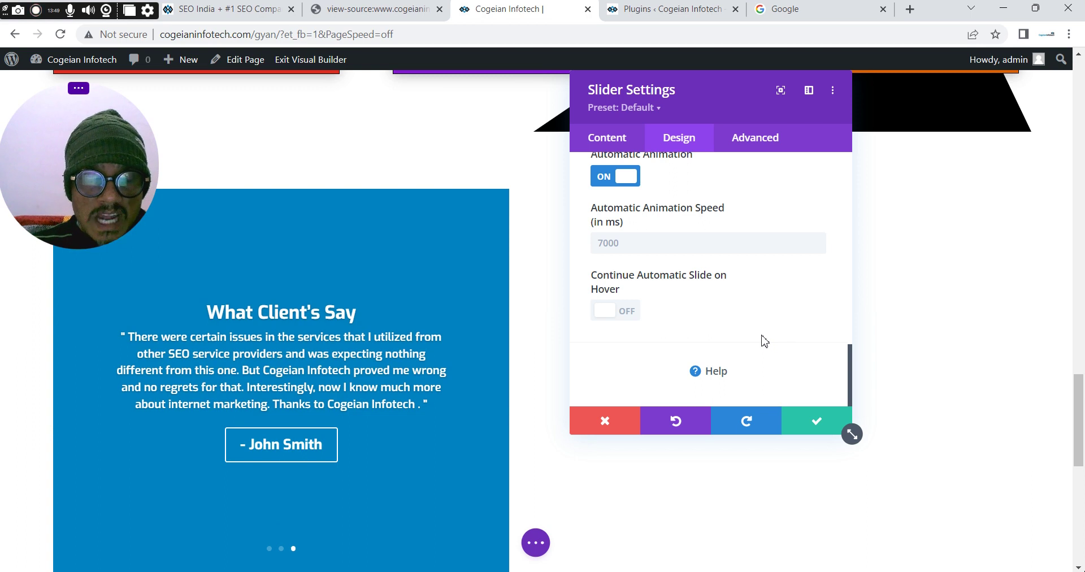
click(802, 421)
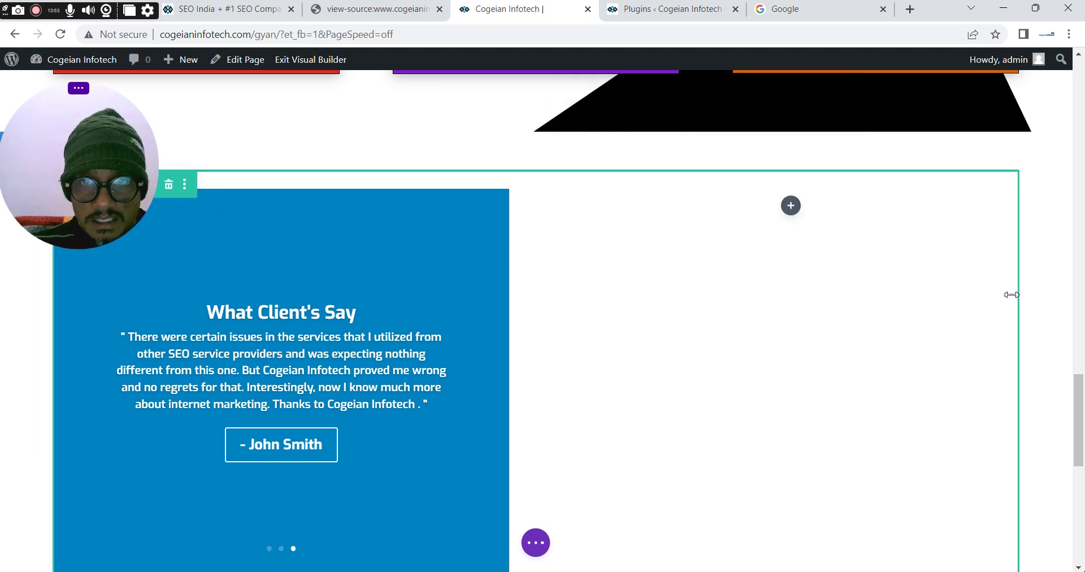
Set the testimonial section's linked top and bottom padding to 0px and save
scroll(1080, 406, down, 5)
scroll(1083, 406, up, 5)
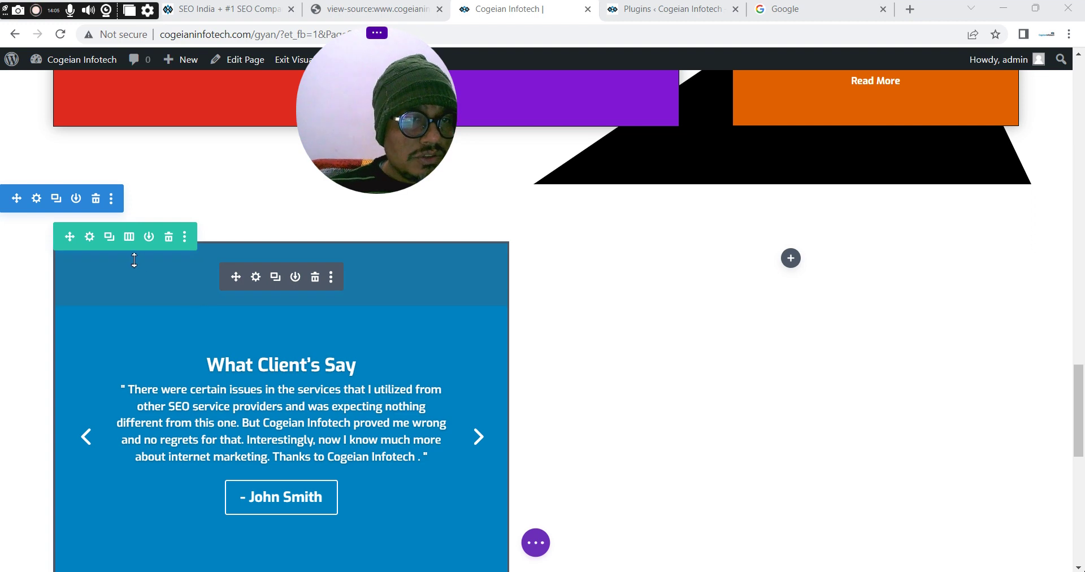
click(36, 199)
click(676, 135)
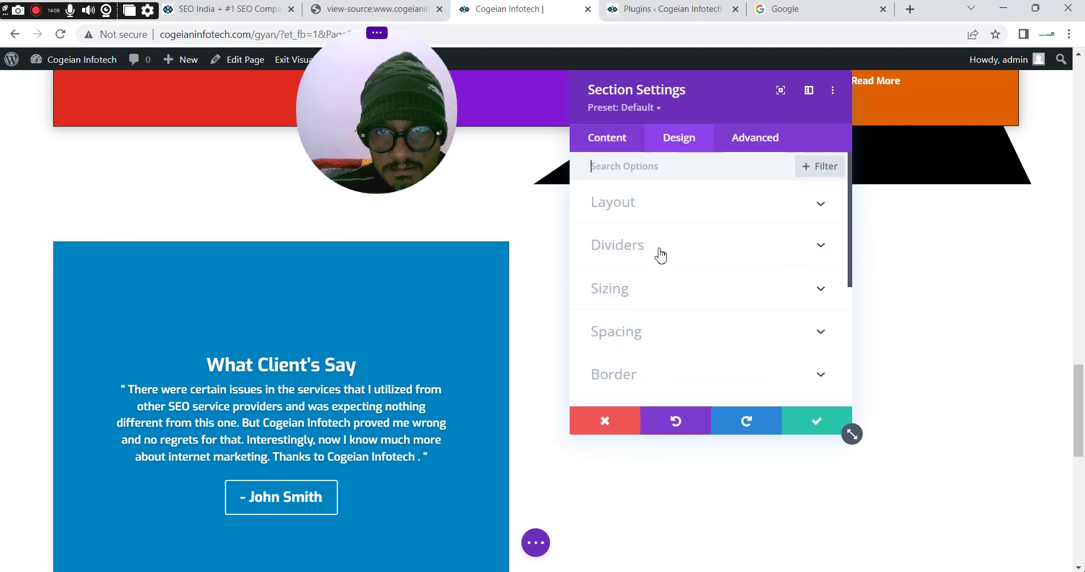
click(625, 341)
click(607, 295)
text(0px)
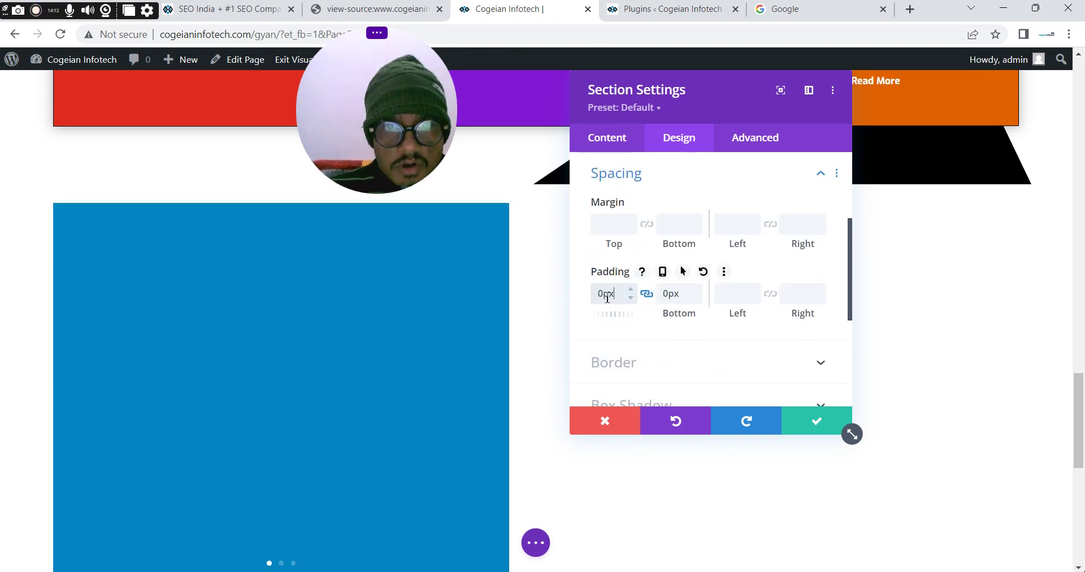
click(813, 421)
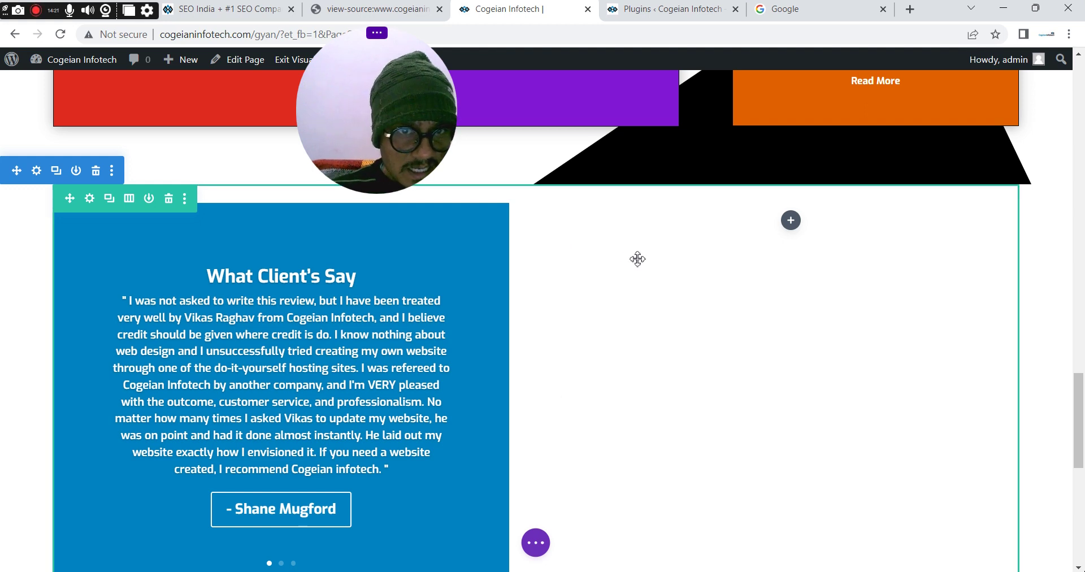
Set the testimonial row's top and bottom padding to 0px and save
click(90, 200)
click(681, 140)
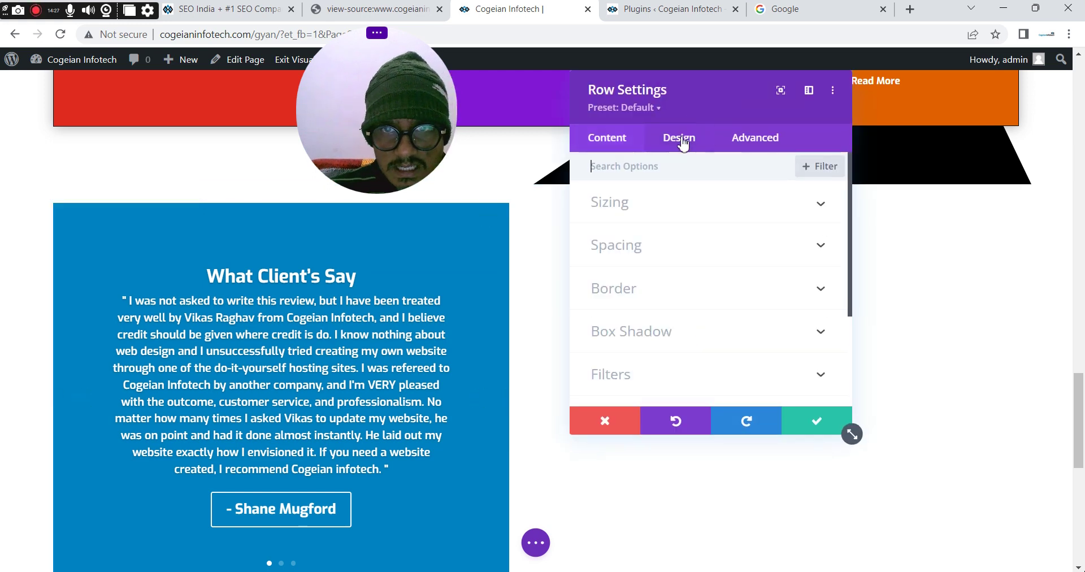
click(625, 248)
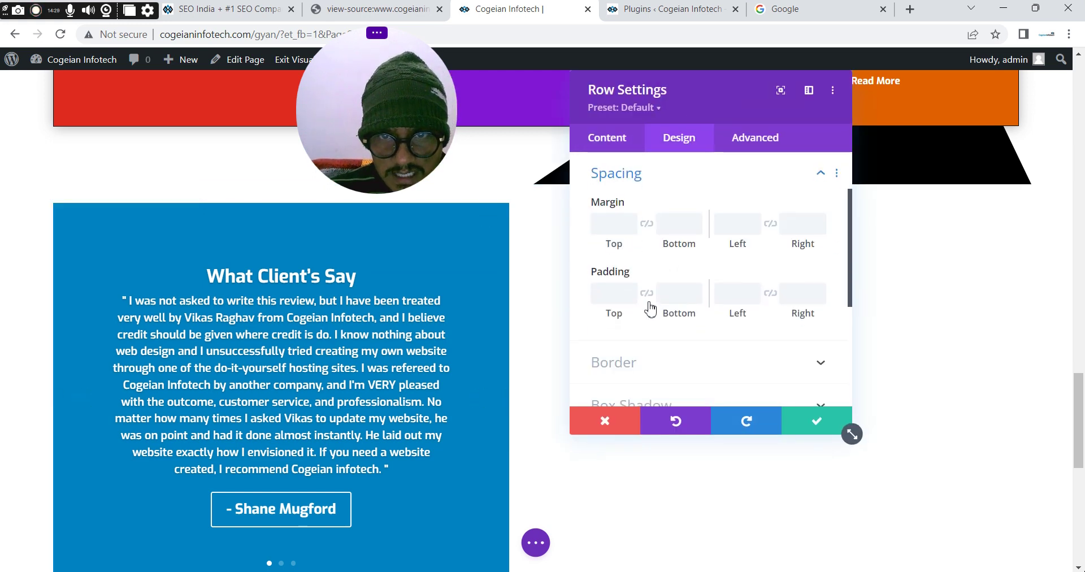
click(622, 294)
text(0)
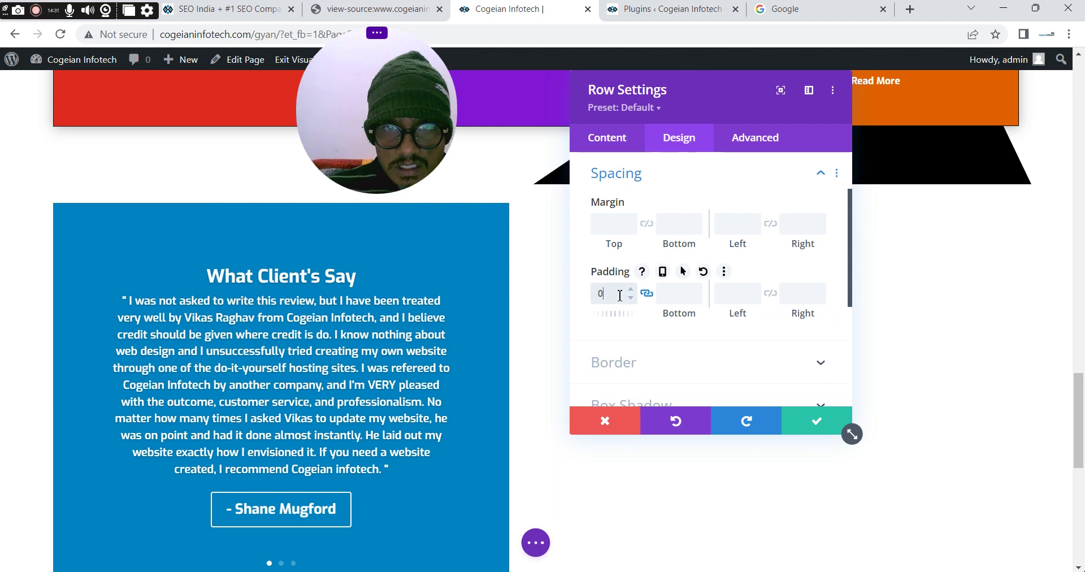
text(px)
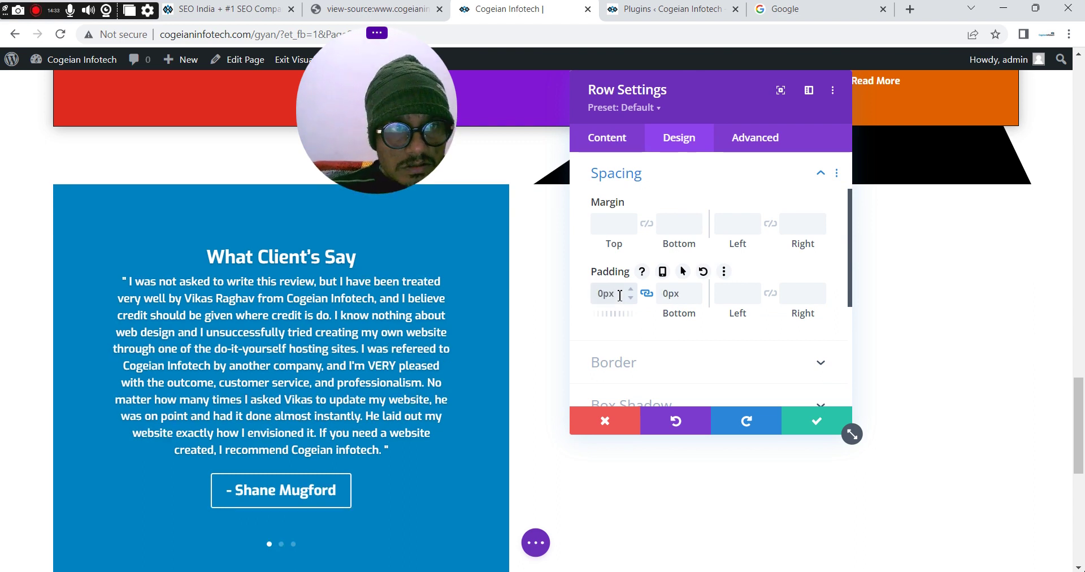
click(801, 418)
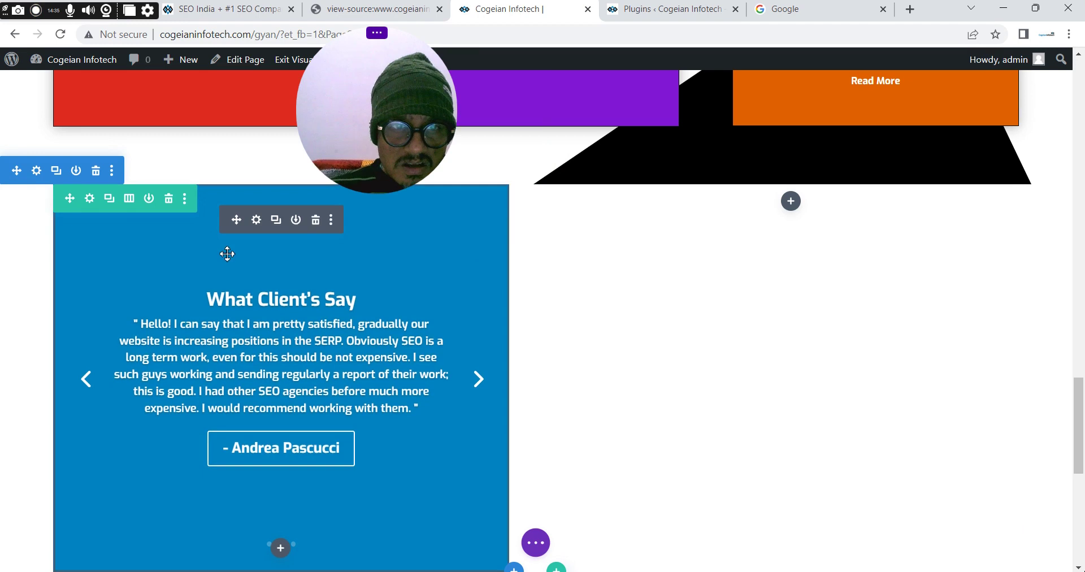
Set the row's Width and Max Width both to 100% and save
click(92, 204)
click(670, 139)
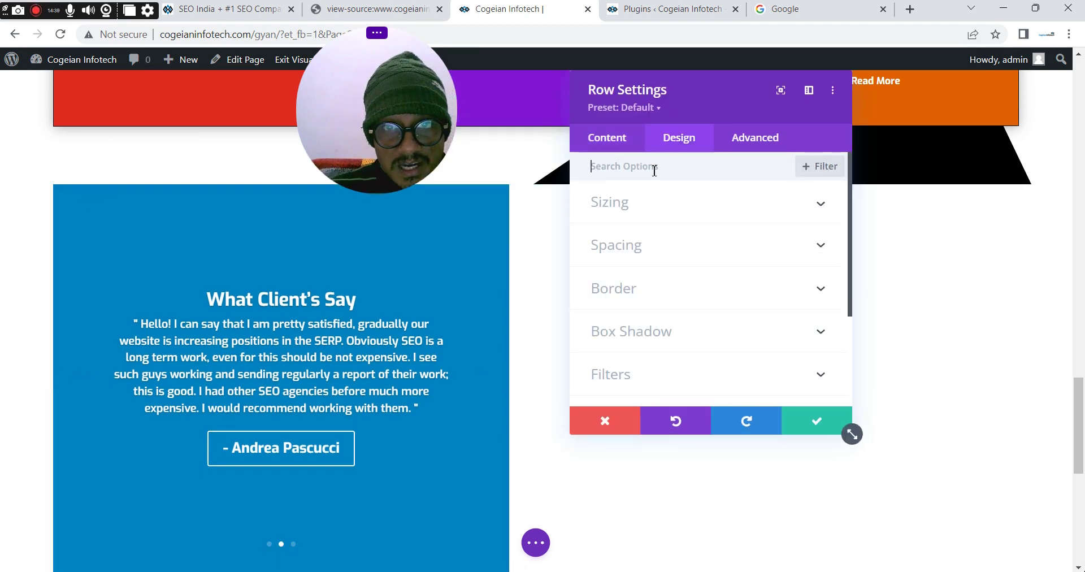
click(620, 213)
click(775, 361)
drag(774, 361, 767, 360)
text(100)
triple_click(767, 360)
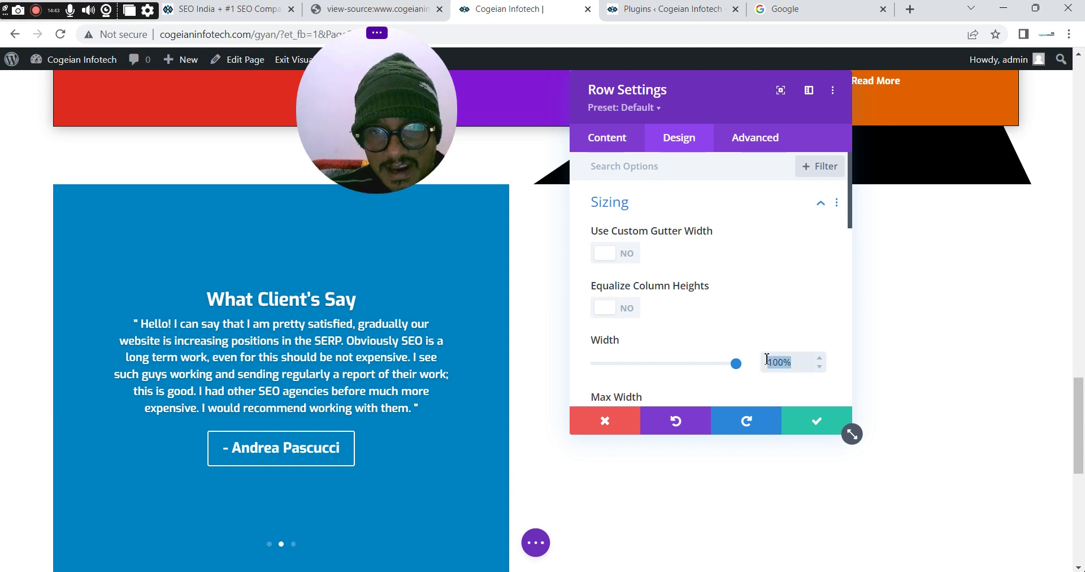
drag(851, 225, 841, 266)
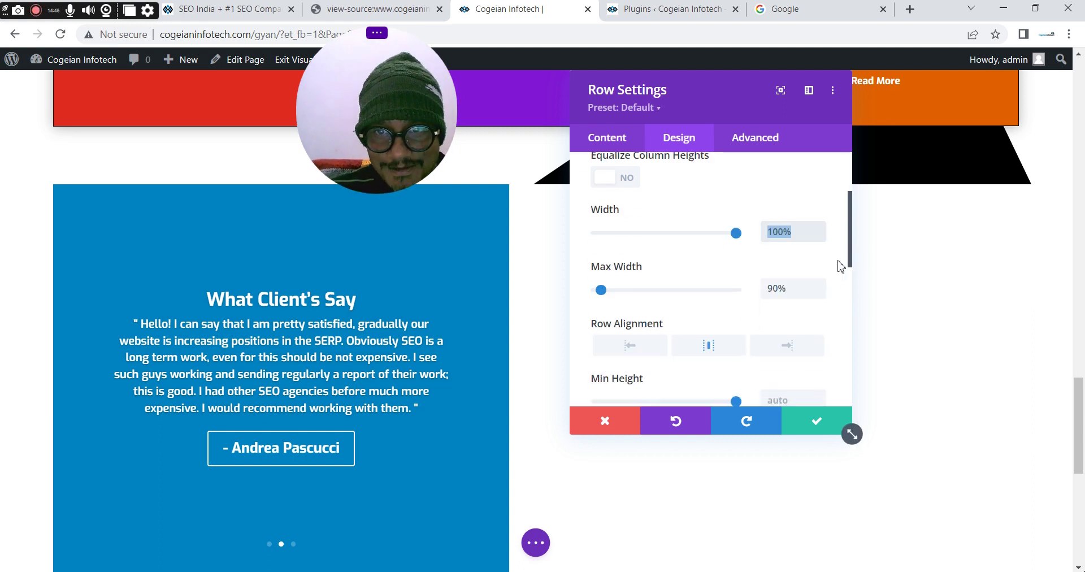
triple_click(783, 288)
text(100%)
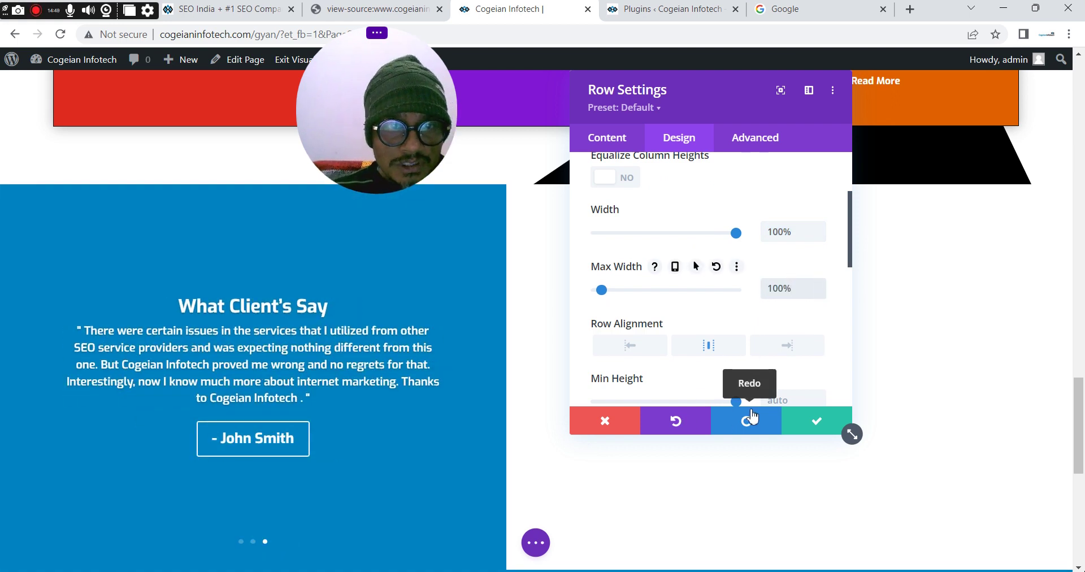
click(816, 421)
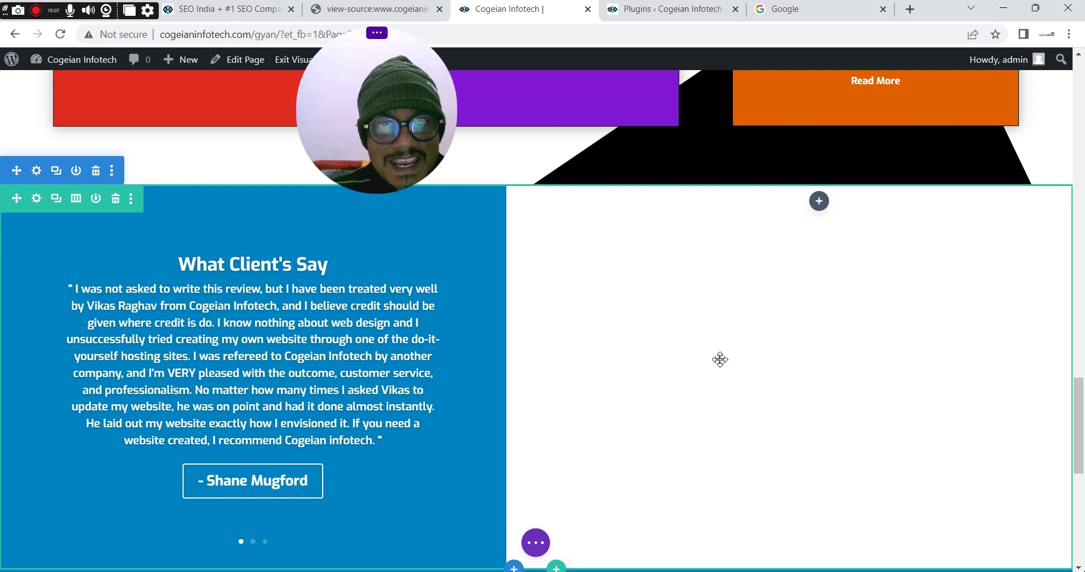
click(223, 9)
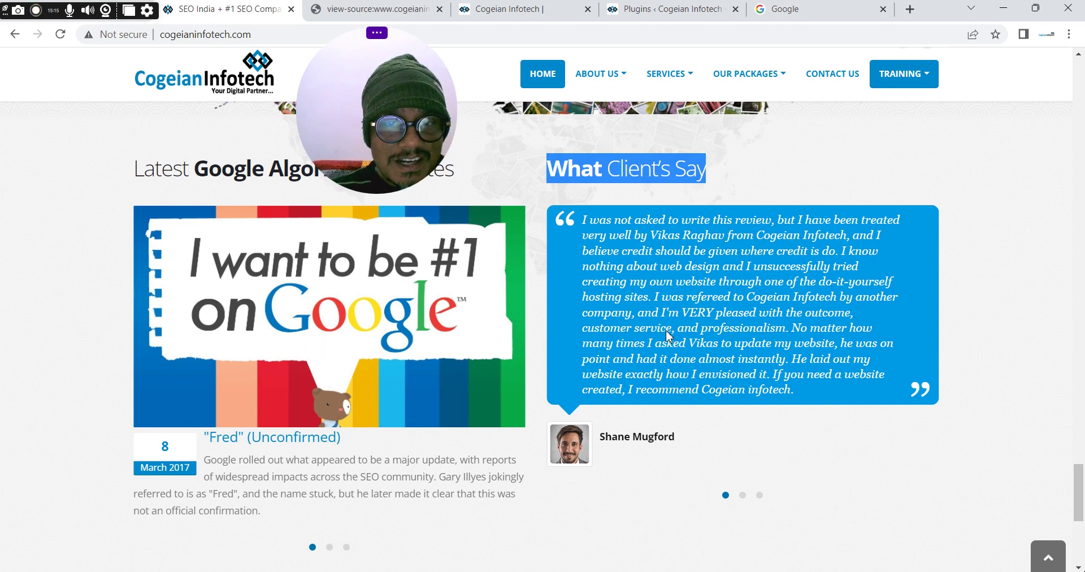
click(499, 12)
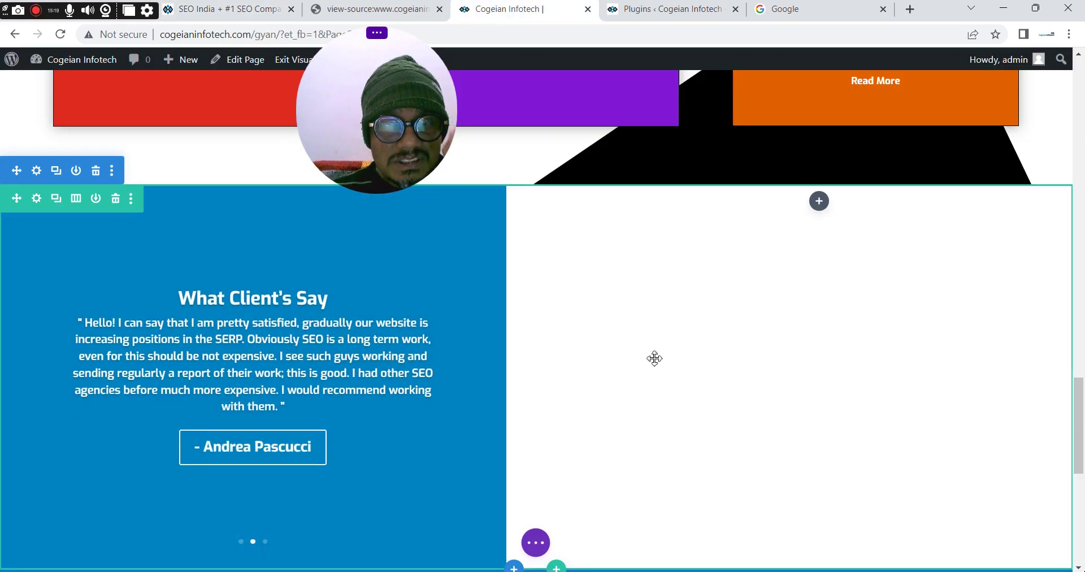
drag(468, 136, 934, 383)
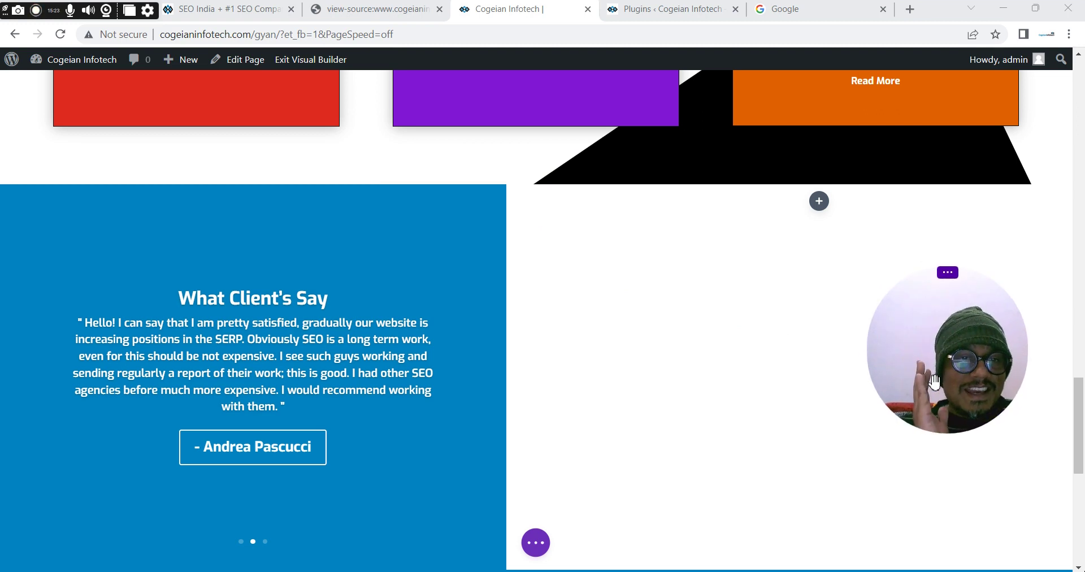